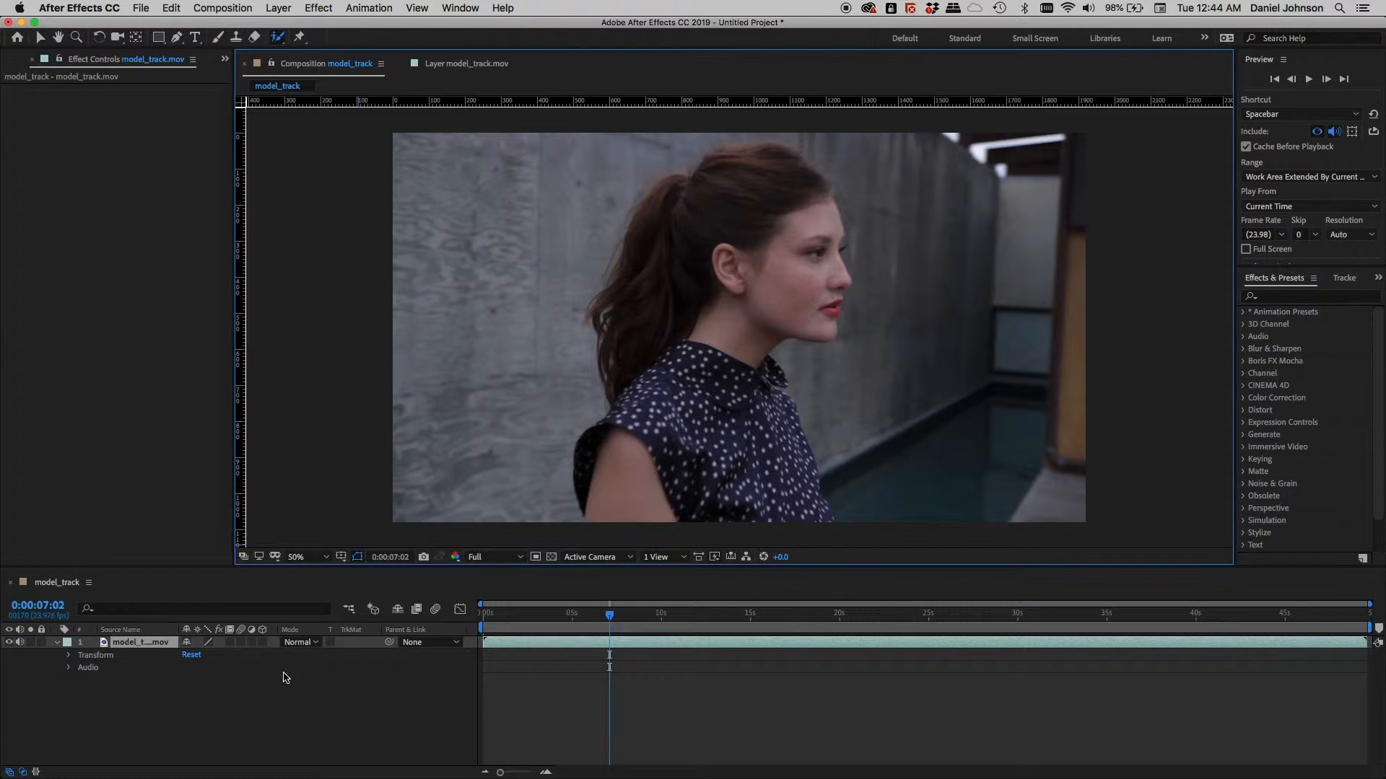
- Open the model_track.mov layer in its own Layer view and activate the Roto Brush tool
double_click(147, 648)
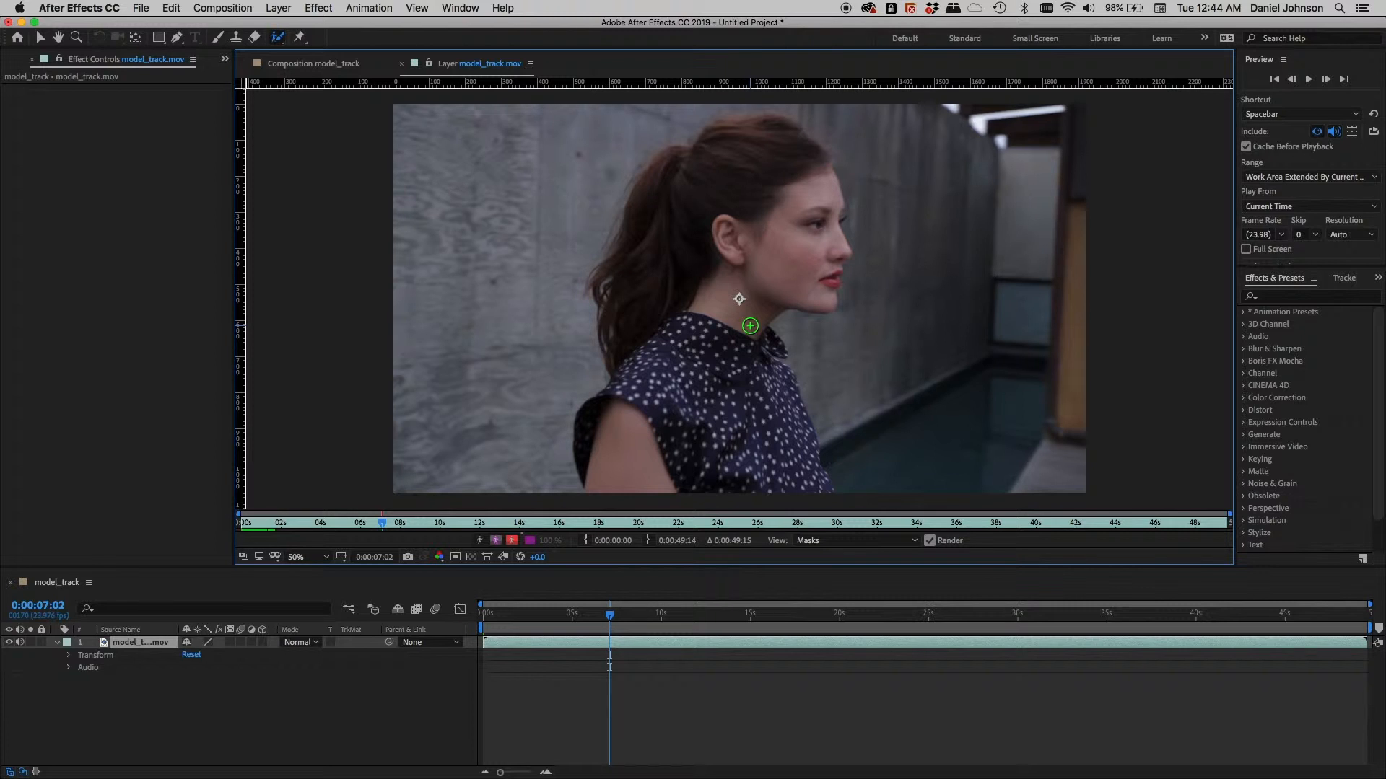
left_click(282, 38)
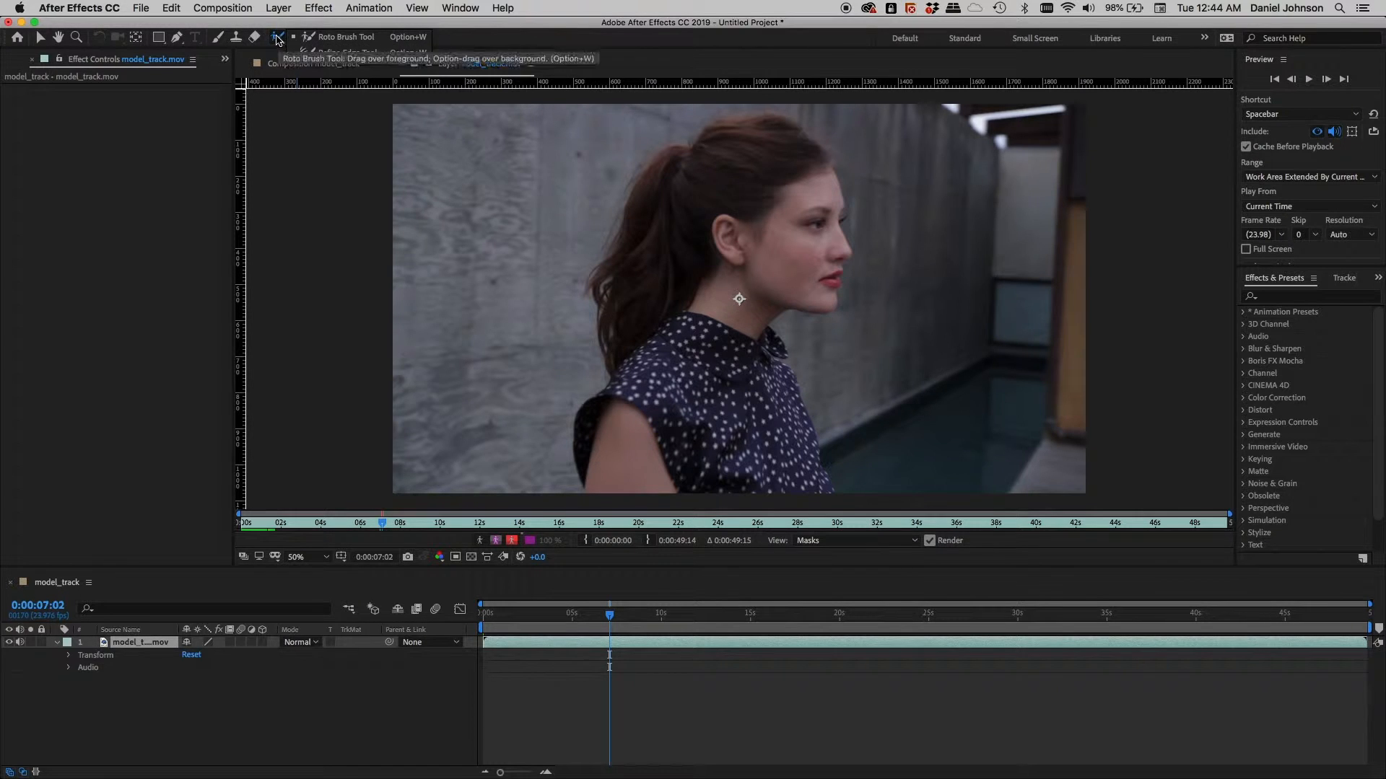
left_click(278, 39)
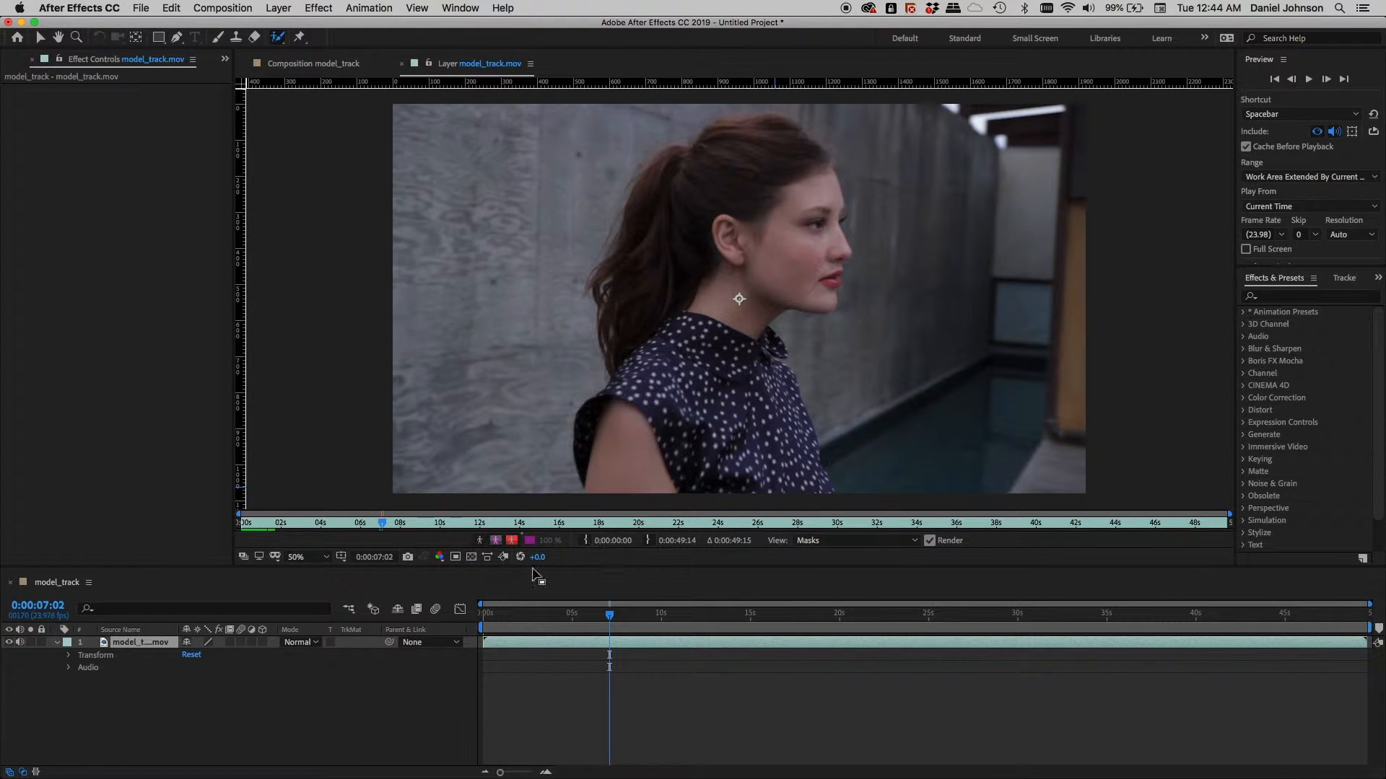
- Scrub through the footage to compare framings of the woman and settle on the frame at 0:00:07:02
left_click(608, 618)
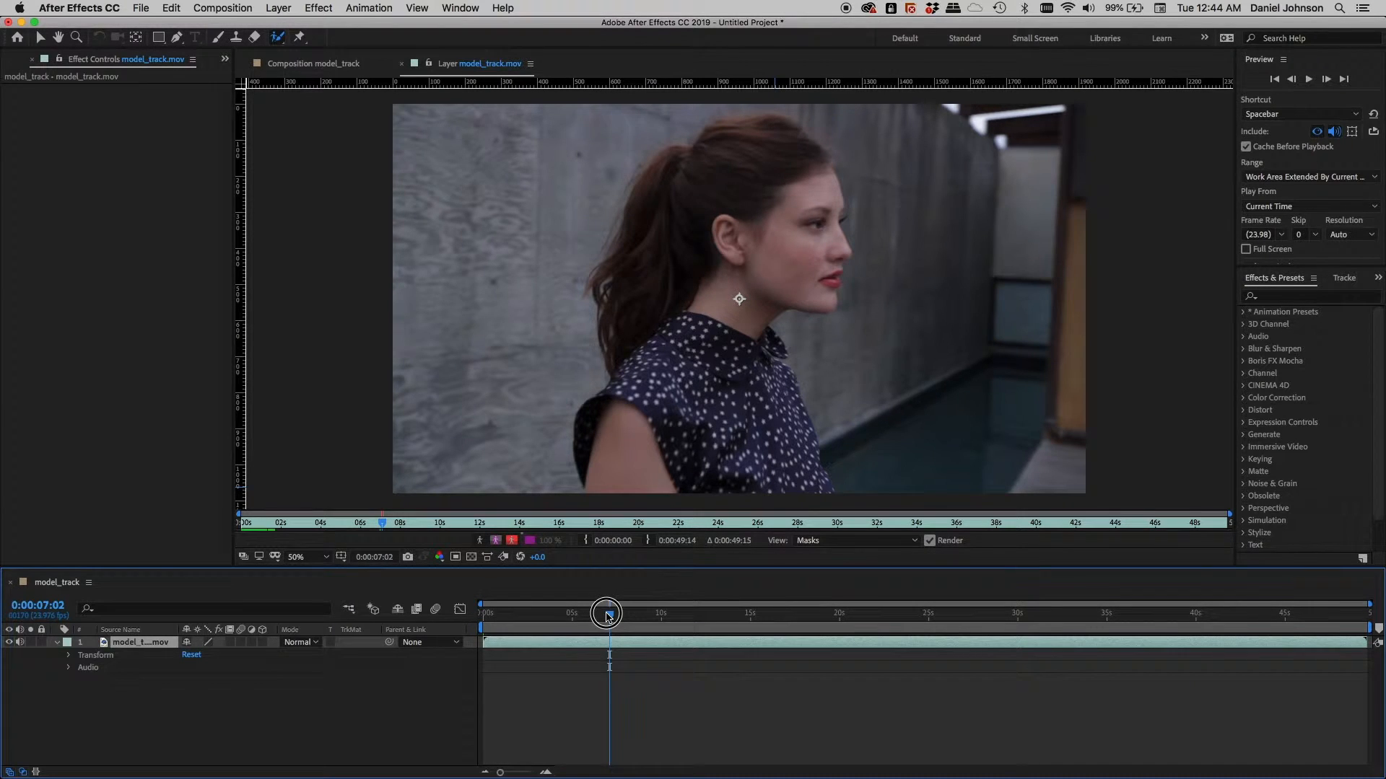
left_click_drag(609, 617, 616, 617)
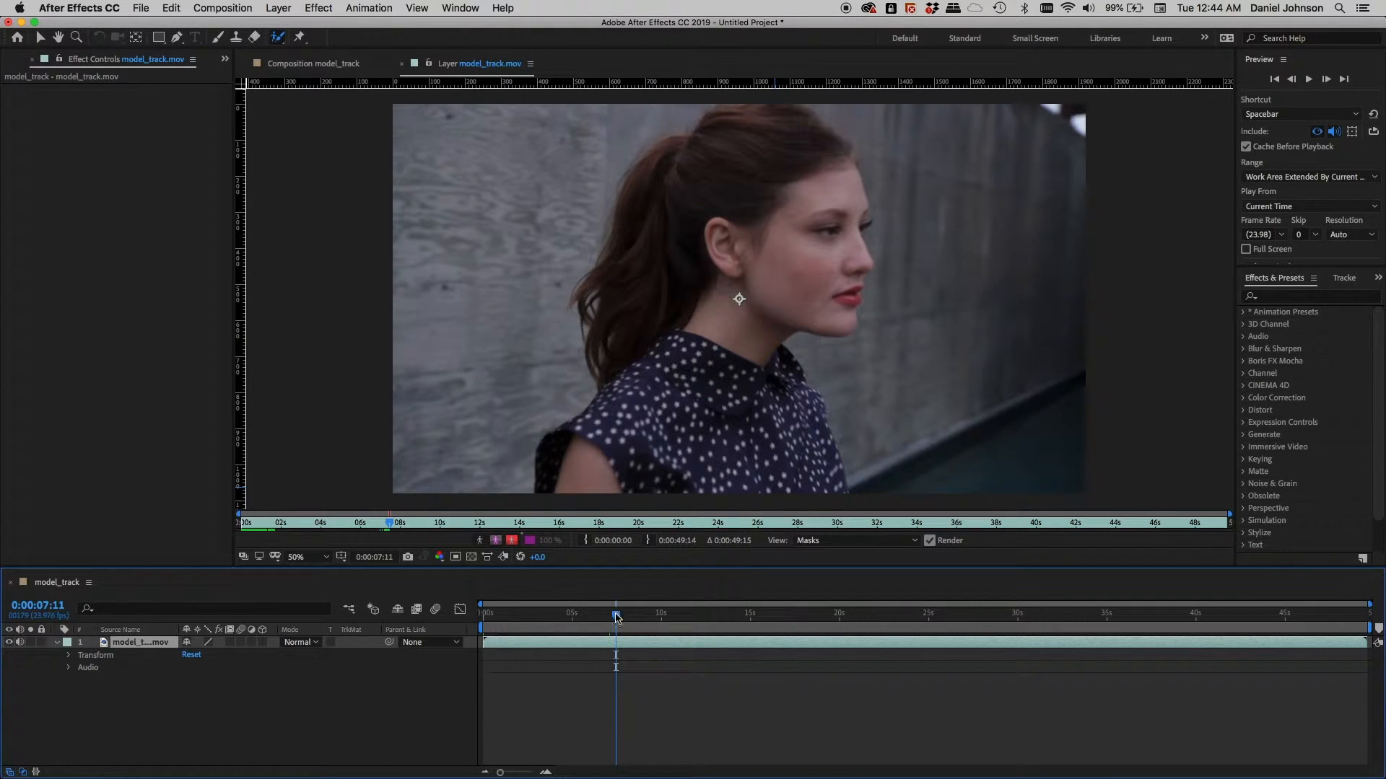
left_click_drag(616, 617, 607, 619)
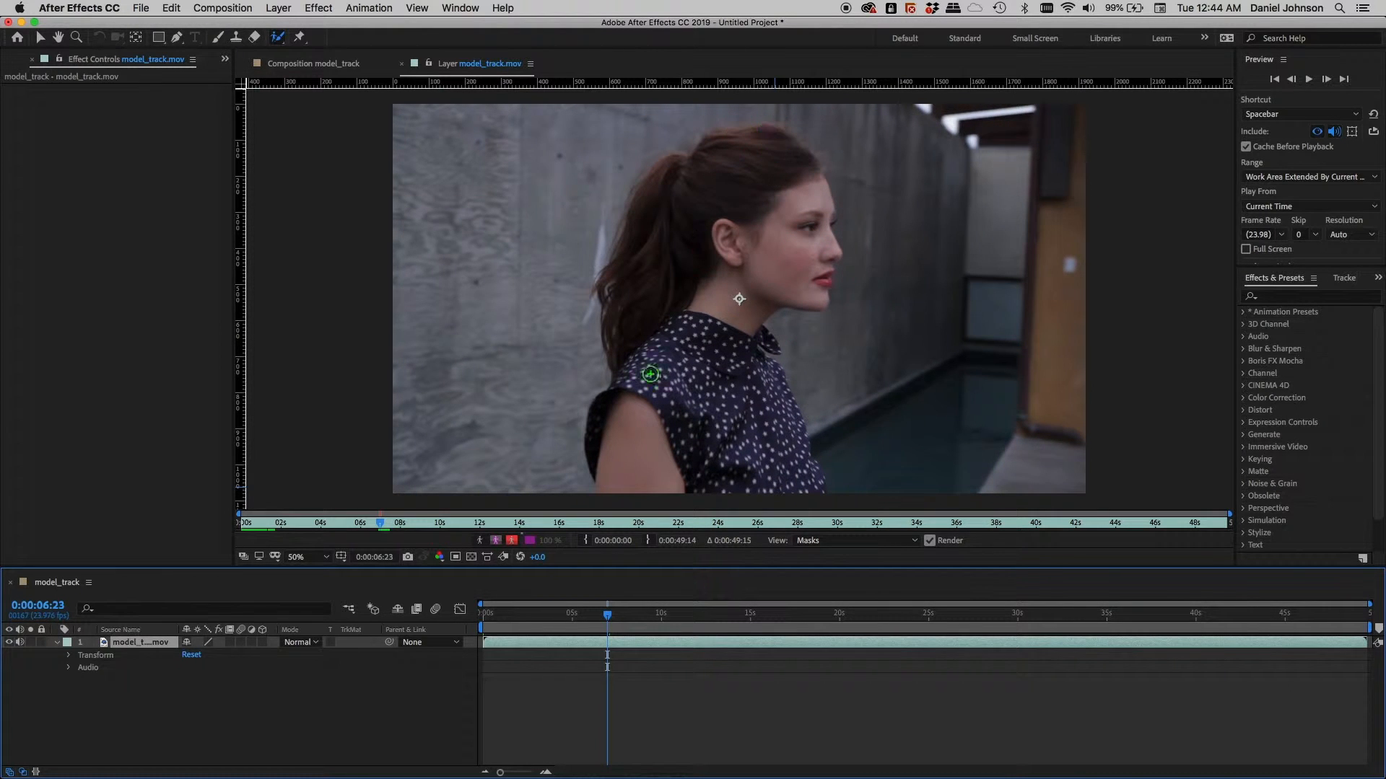
left_click_drag(607, 617, 579, 618)
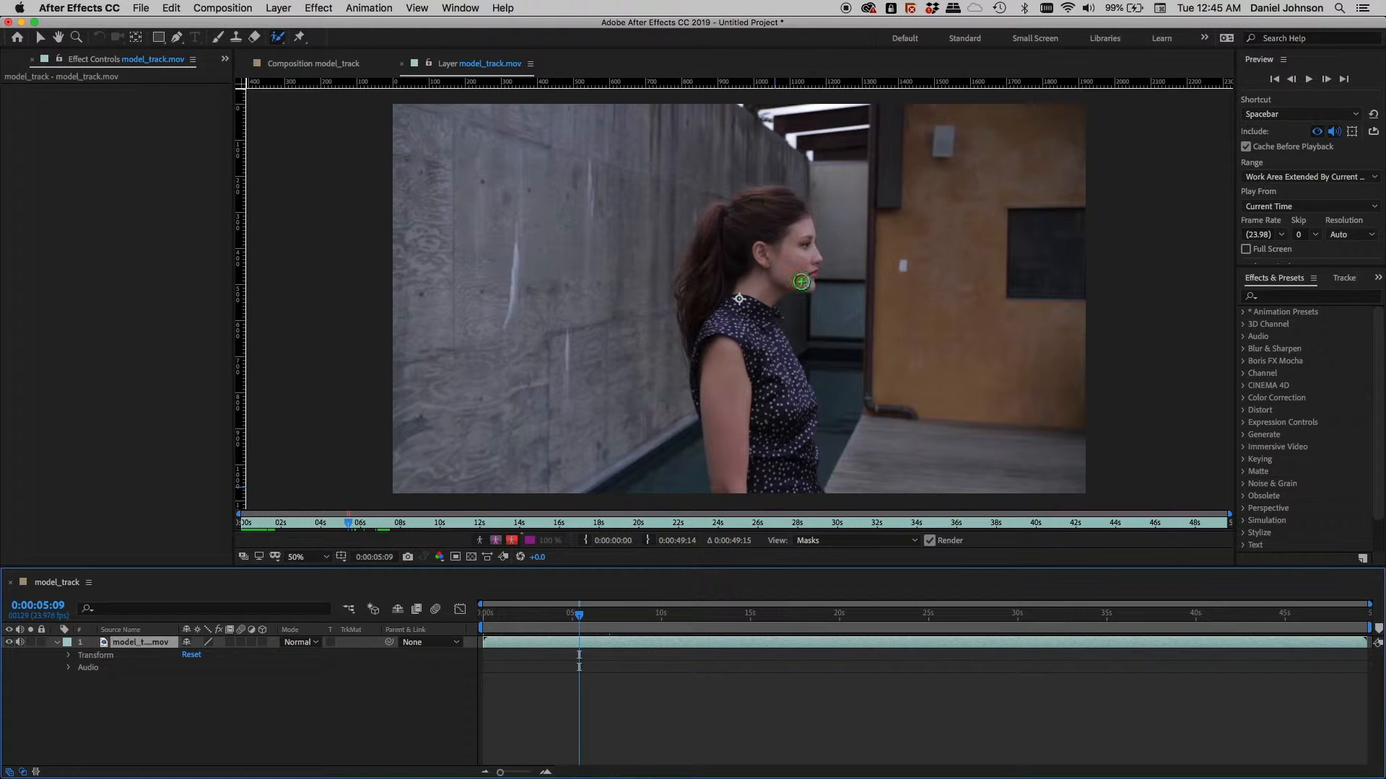
left_click(578, 615)
left_click_drag(578, 616, 609, 614)
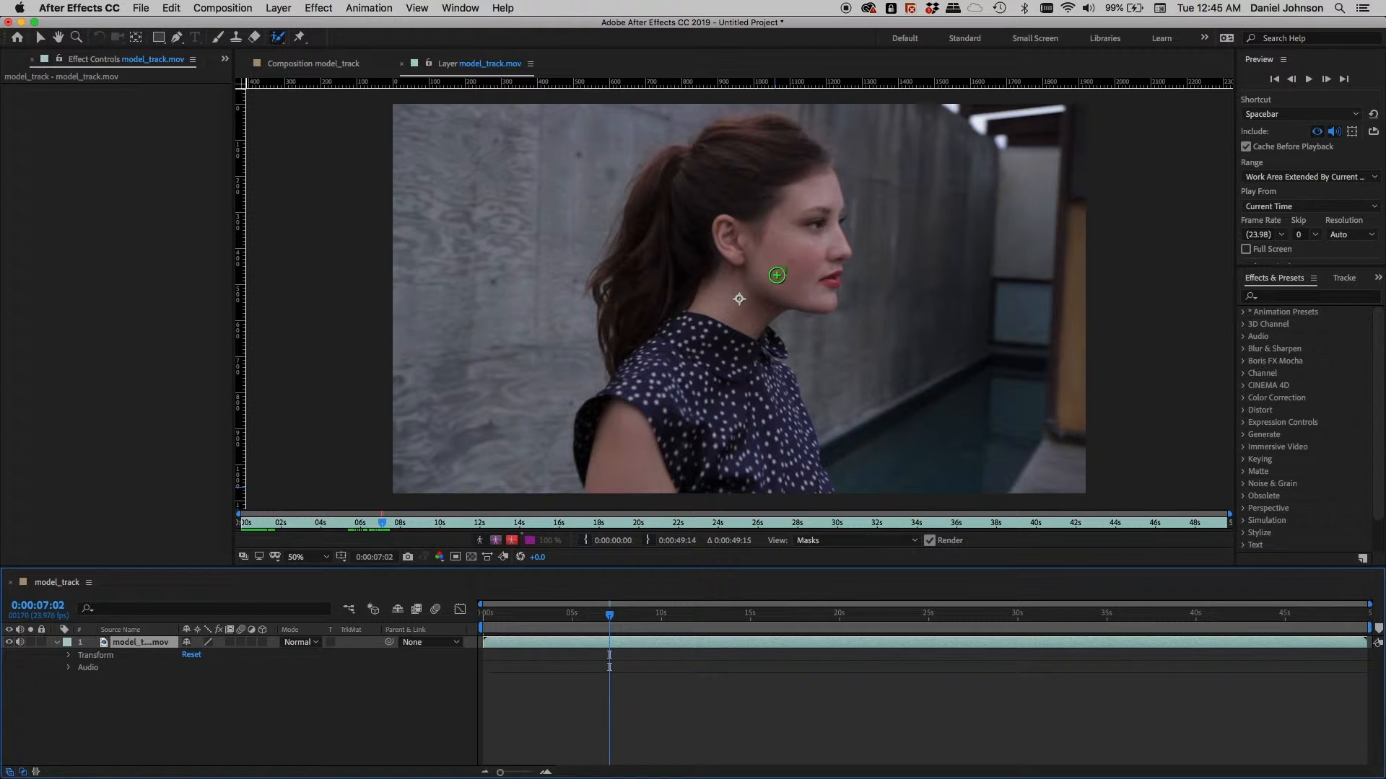
- Paint Roto Brush foreground strokes over the woman's face, neck, shirt and hair to select her whole figure
mouse_move(777, 275)
left_mouse_down()
mouse_move(825, 253)
mouse_move(808, 184)
mouse_move(760, 217)
mouse_move(758, 247)
mouse_move(810, 278)
left_mouse_up()
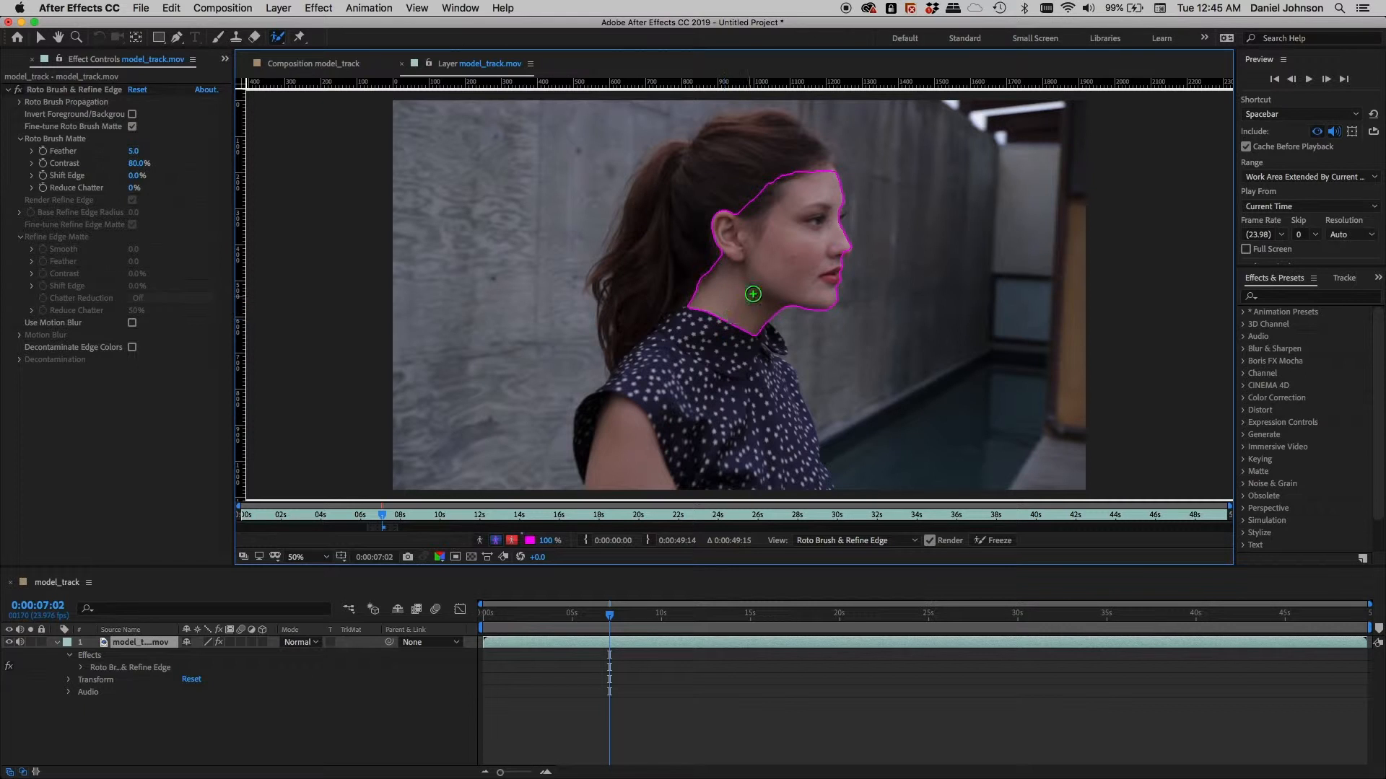
mouse_move(728, 309)
left_mouse_down()
mouse_move(656, 371)
mouse_move(621, 480)
mouse_move(781, 482)
mouse_move(801, 462)
mouse_move(770, 383)
mouse_move(722, 317)
left_mouse_up()
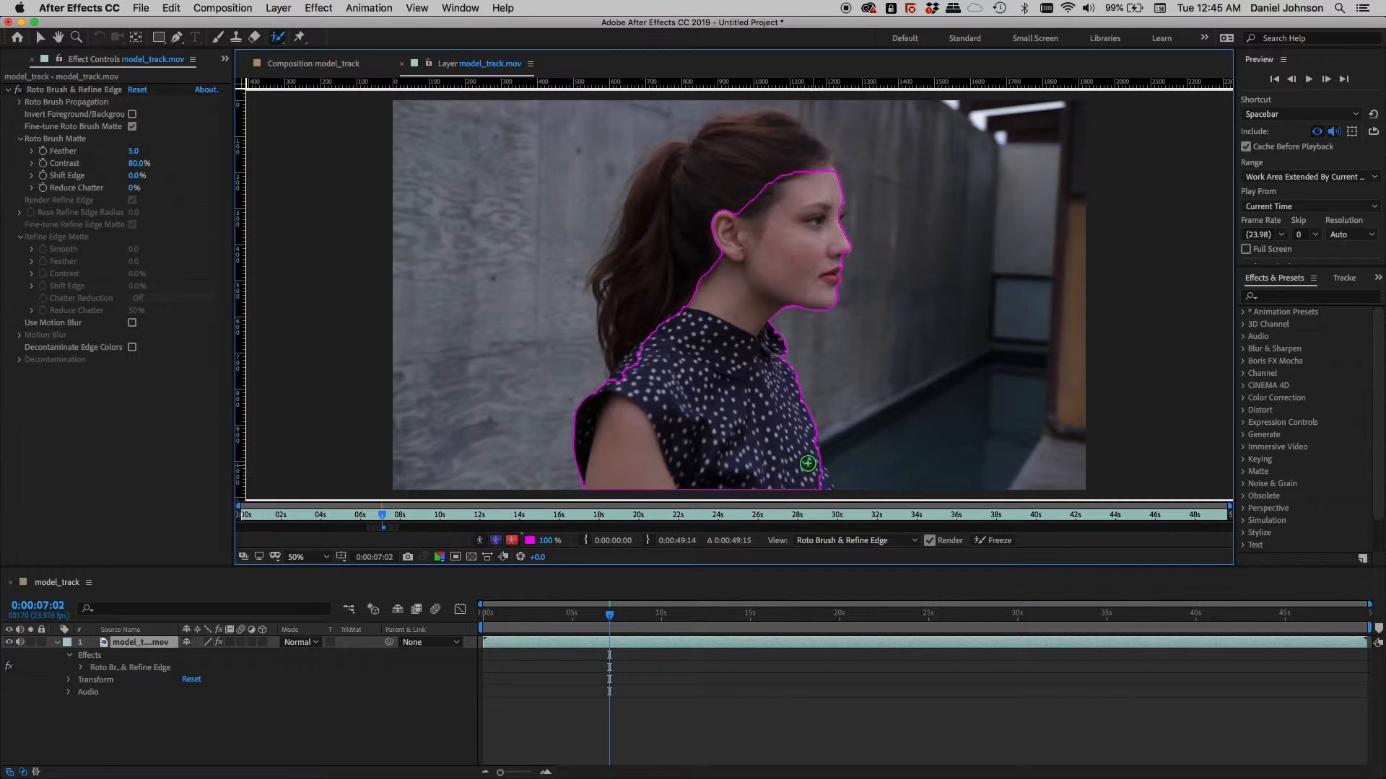
mouse_move(814, 189)
left_mouse_down()
mouse_move(758, 132)
mouse_move(649, 192)
mouse_move(625, 288)
mouse_move(632, 372)
mouse_move(745, 296)
mouse_move(812, 218)
mouse_move(813, 196)
left_mouse_up()
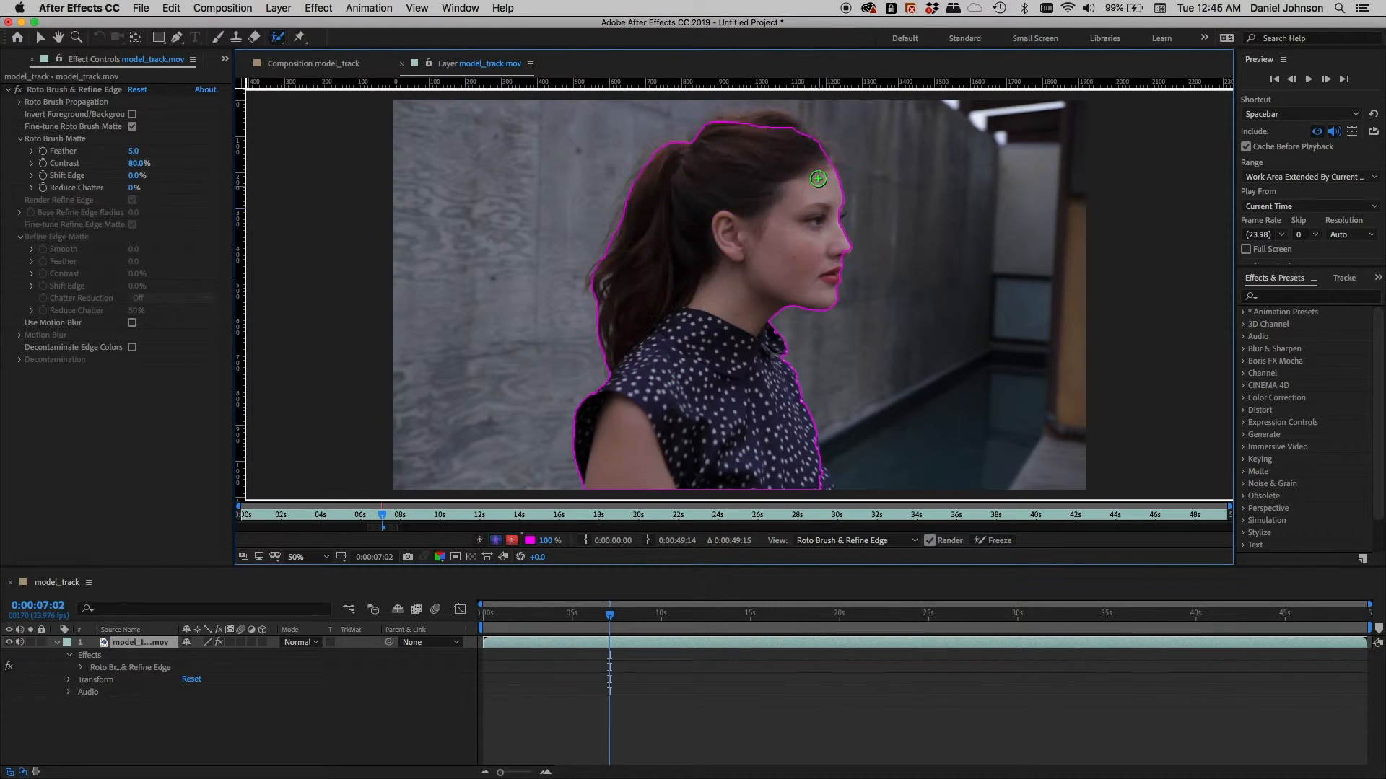
mouse_move(788, 149)
left_mouse_down()
mouse_move(772, 119)
mouse_move(747, 124)
left_mouse_up()
left_click_drag(801, 460, 819, 488)
- Paint a Refine Edge stroke along the loose hair at the back edge of the ponytail
left_click_drag(277, 41, 321, 53)
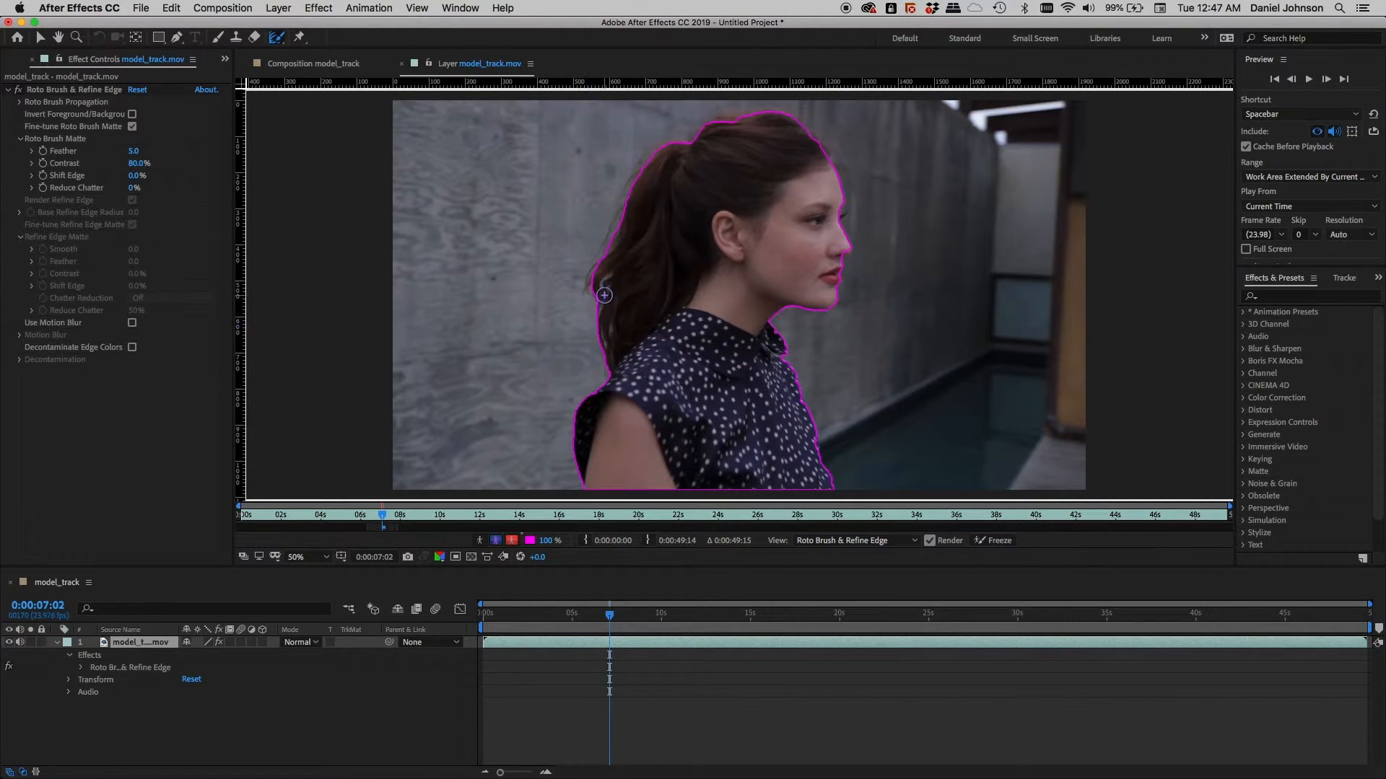
key("period")
key("space")
left_click_drag(508, 339, 553, 376)
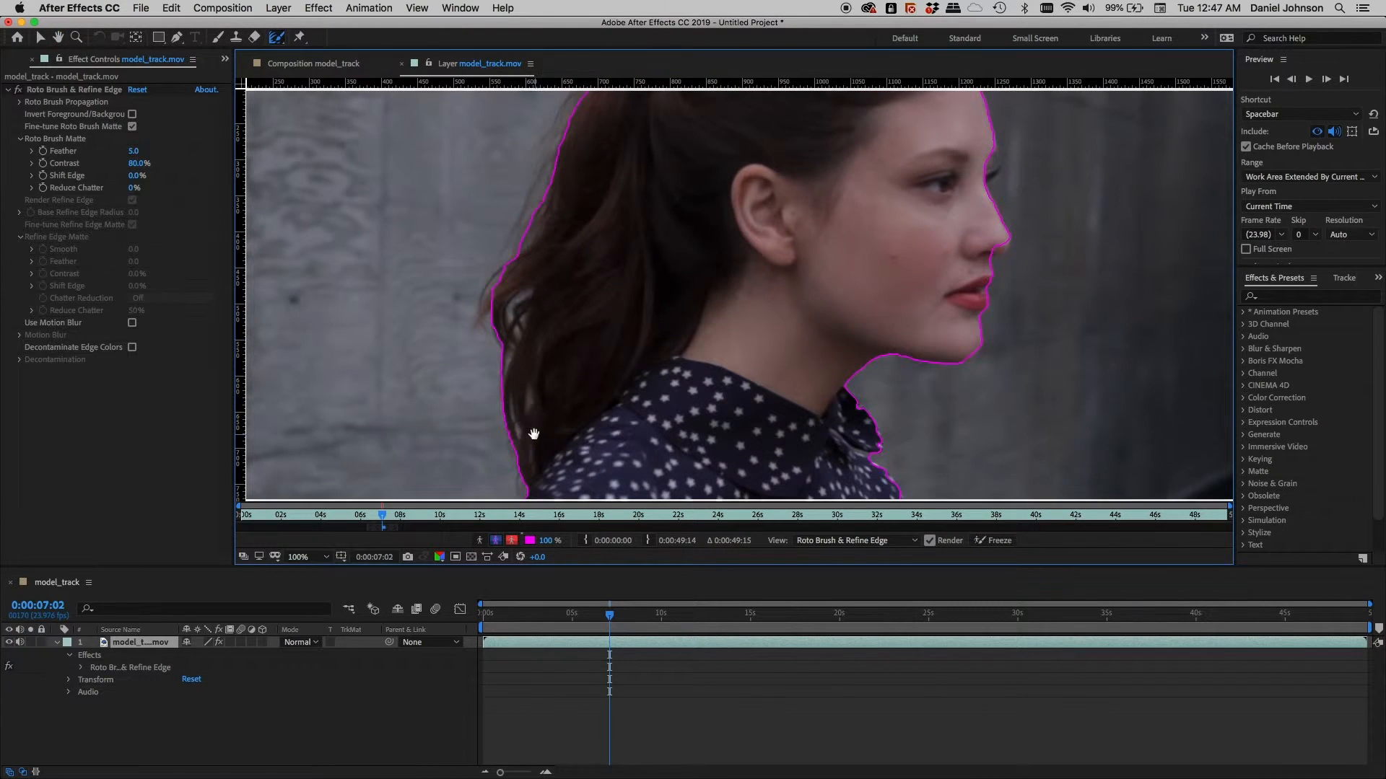
left_click_drag(532, 436, 563, 405)
mouse_move(544, 453)
left_mouse_down()
mouse_move(521, 287)
mouse_move(566, 214)
mouse_move(539, 269)
mouse_move(559, 433)
mouse_move(547, 462)
mouse_move(526, 260)
mouse_move(576, 149)
mouse_move(503, 282)
mouse_move(506, 296)
mouse_move(556, 252)
mouse_move(544, 319)
left_mouse_up()
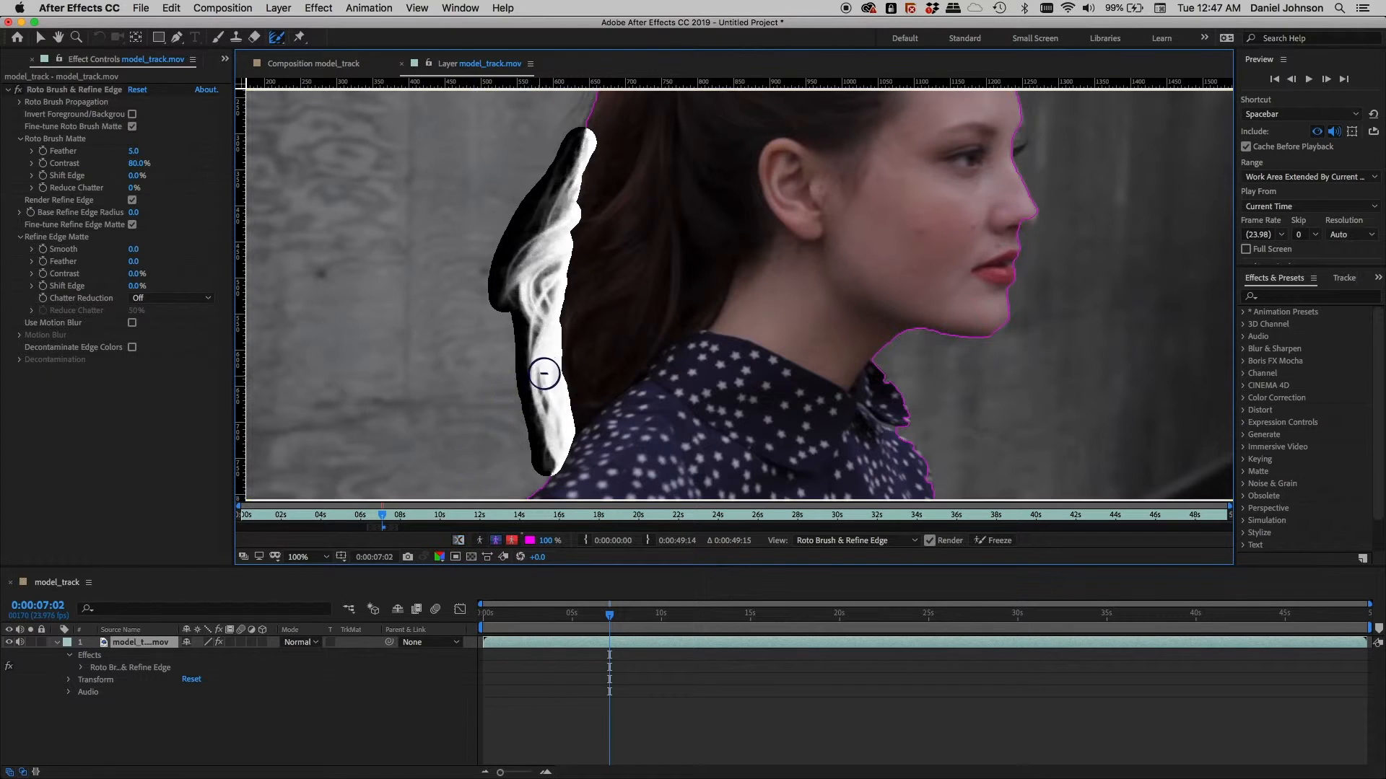
- Toggle the Refine Edge X-ray and extend the Refine Edge strokes from the ponytail over the crown to the forehead
key("alt+x")
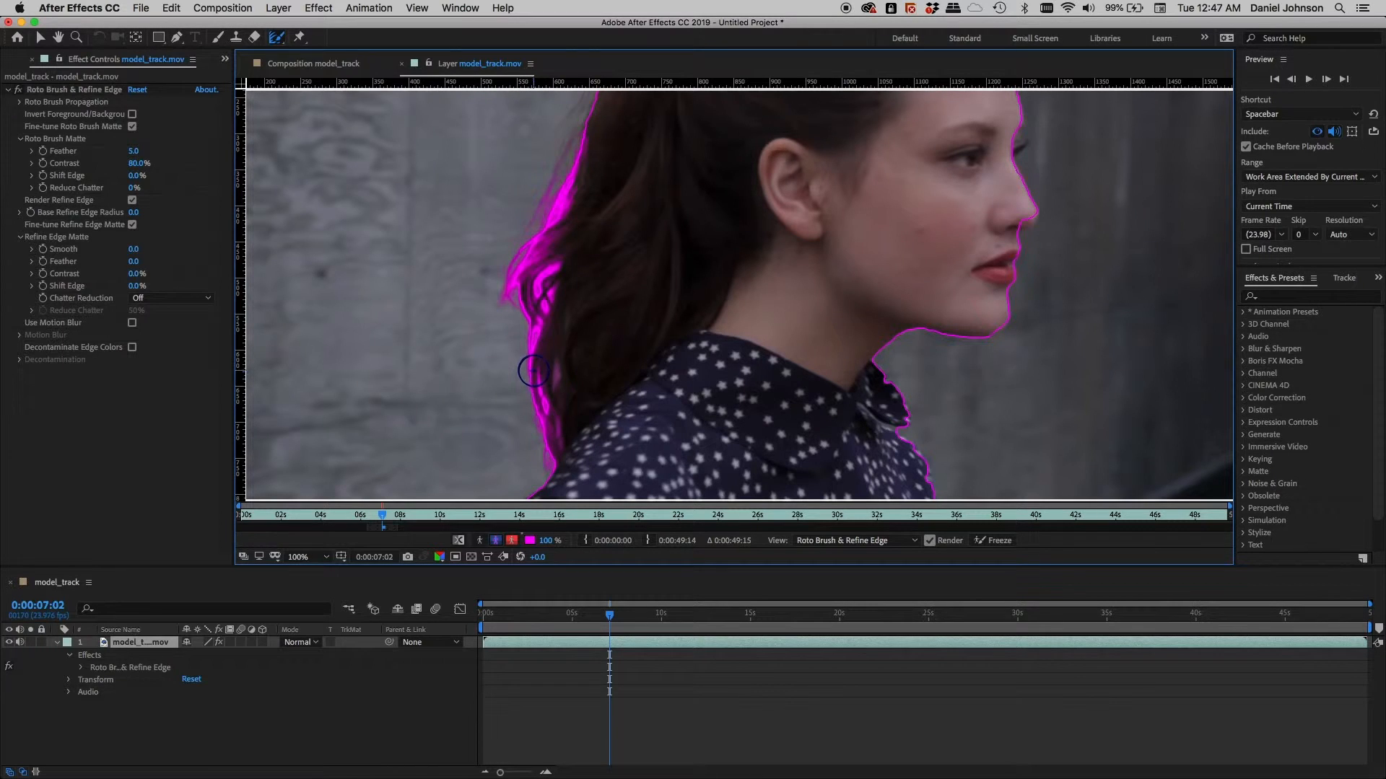
key("alt+x")
left_click_drag(609, 223, 520, 470)
mouse_move(482, 372)
left_mouse_down()
mouse_move(597, 229)
mouse_move(643, 223)
mouse_move(572, 244)
mouse_move(503, 346)
mouse_move(531, 307)
left_mouse_up()
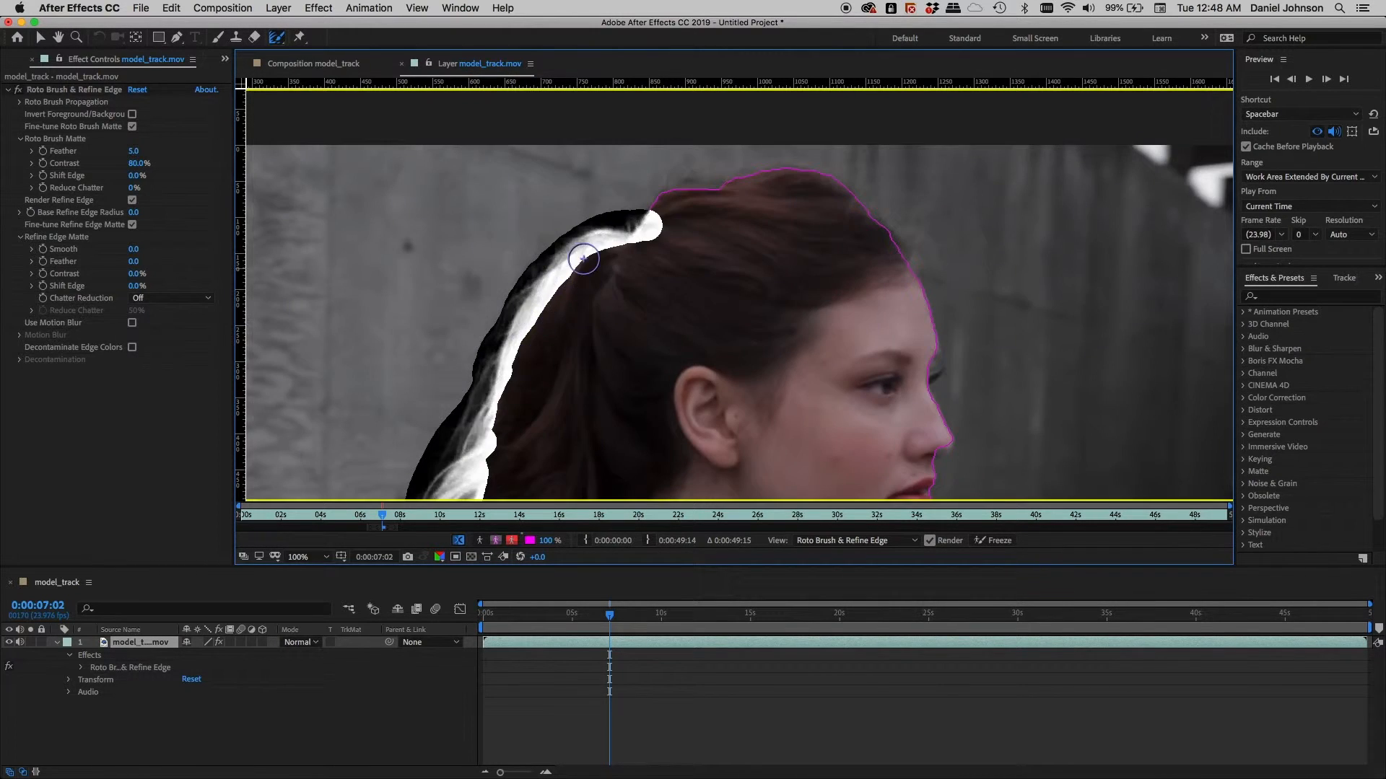
mouse_move(639, 226)
left_mouse_down()
mouse_move(674, 186)
mouse_move(800, 172)
mouse_move(855, 198)
mouse_move(899, 264)
left_mouse_up()
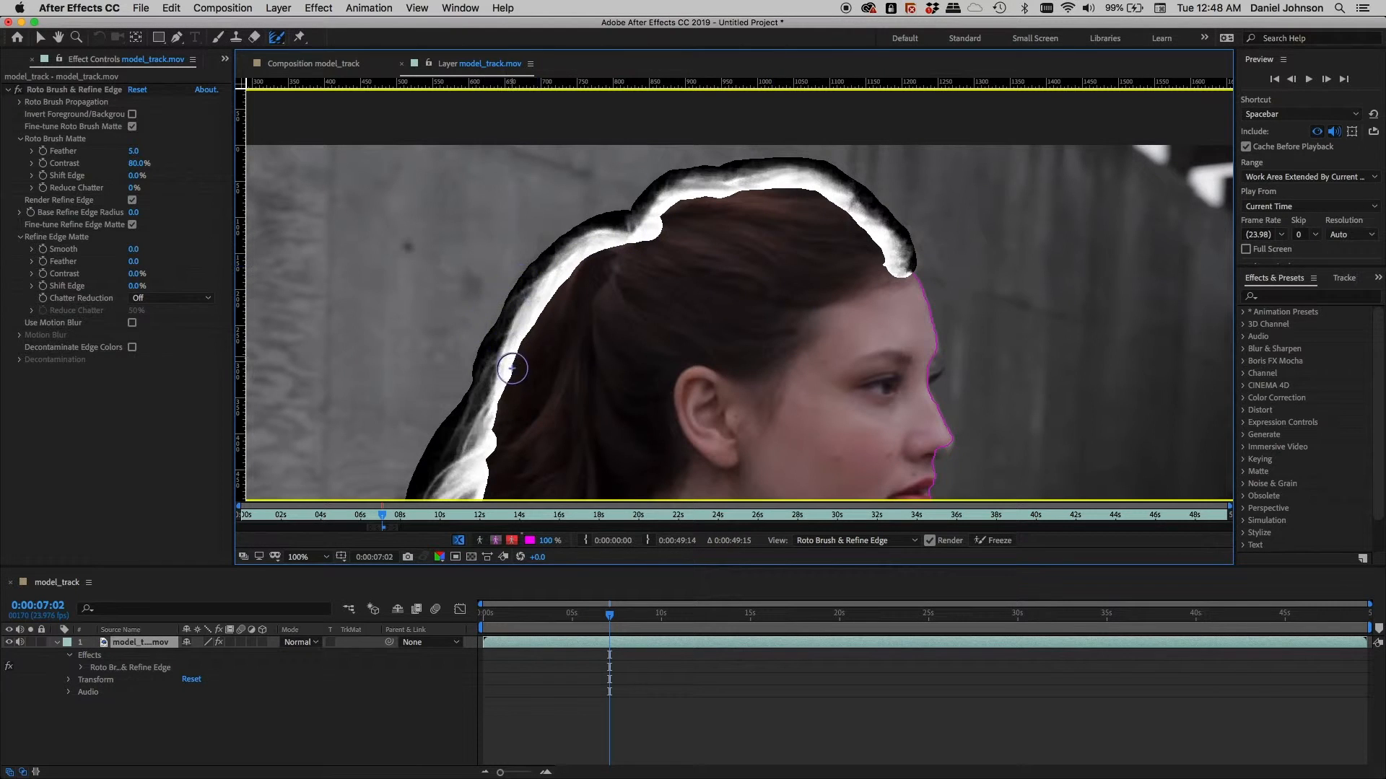
- Examine the refined hair edge and the selection outline along the face, chin, collar and shirt
left_click_drag(495, 408, 536, 231)
left_click_drag(492, 359, 470, 334)
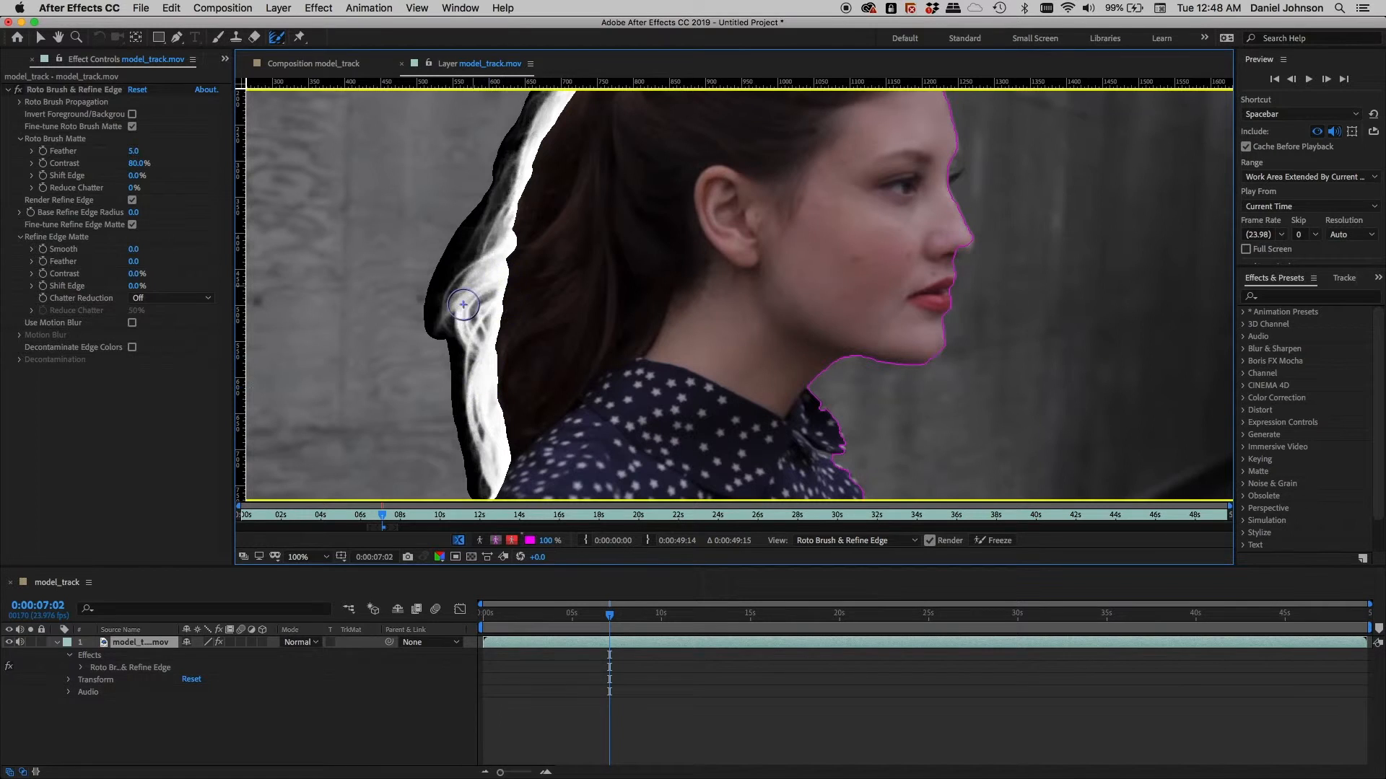
left_click_drag(511, 427, 480, 366)
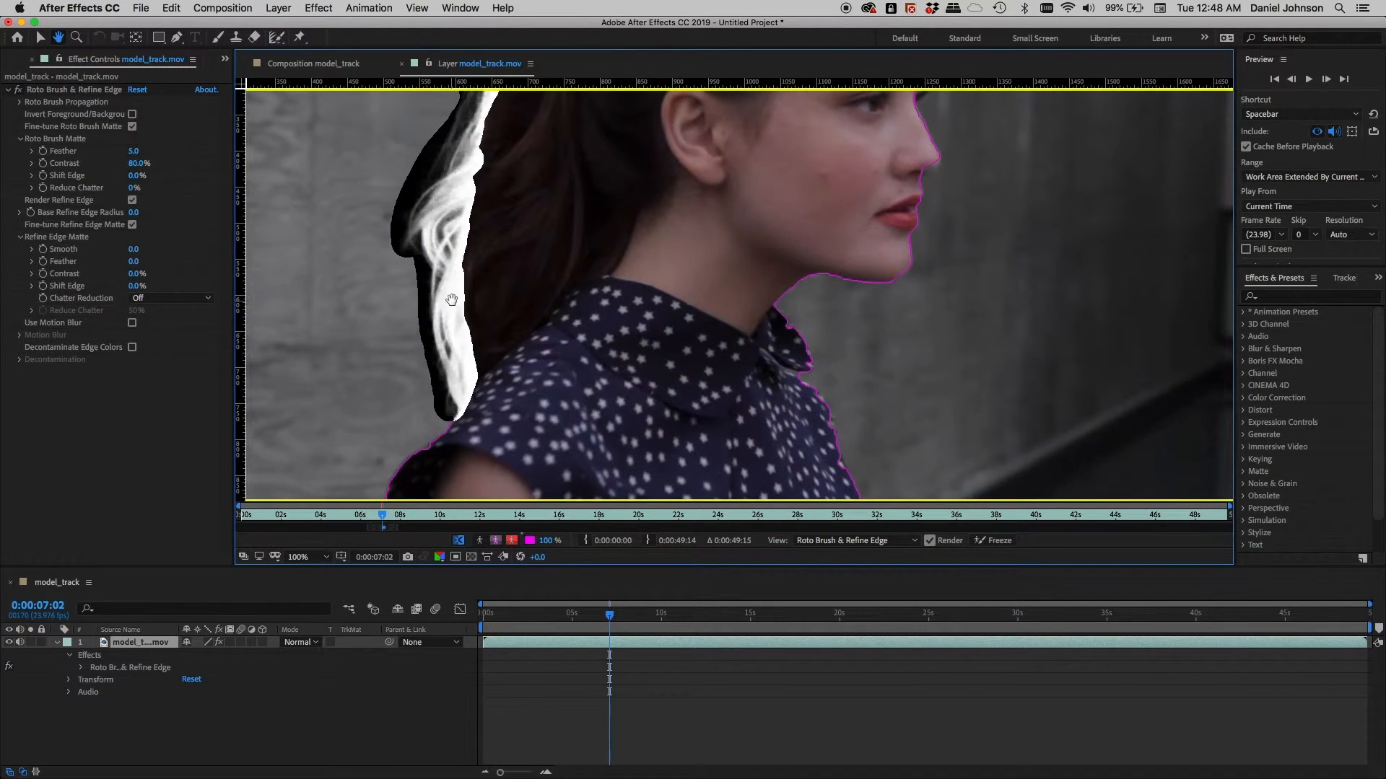
left_click_drag(482, 290, 439, 430)
left_click_drag(537, 287, 466, 381)
left_click_drag(594, 278, 588, 241)
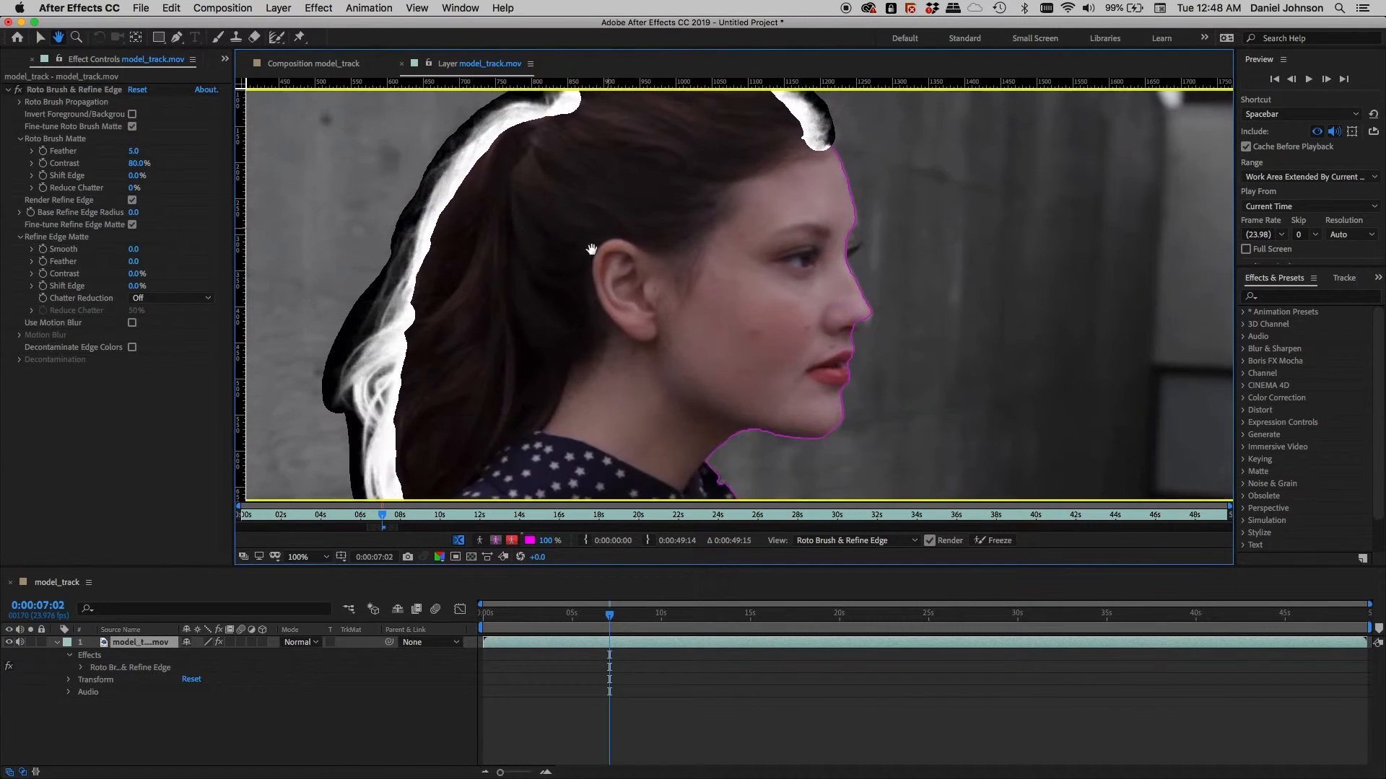
mouse_move(560, 294)
left_mouse_down()
mouse_move(496, 341)
mouse_move(452, 295)
left_mouse_up()
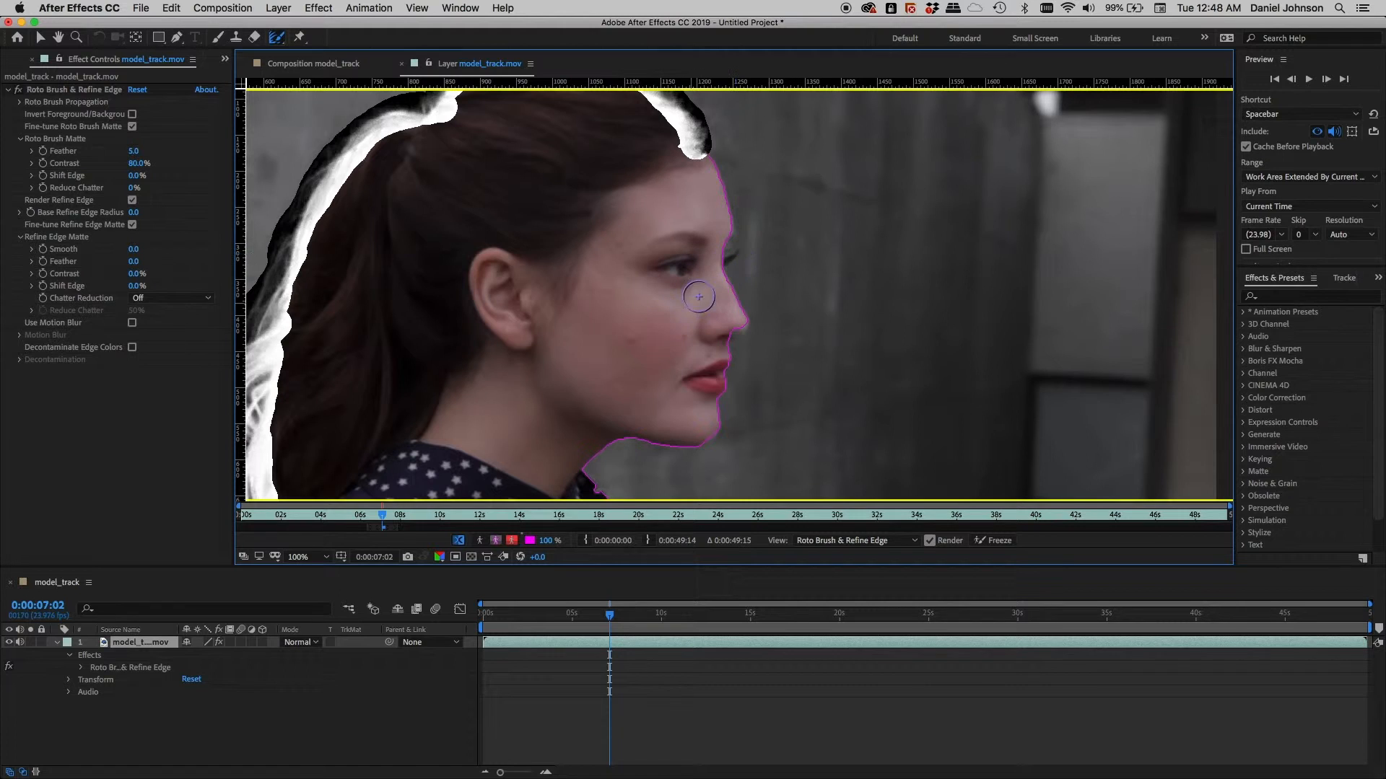
key("space")
left_click_drag(599, 441, 618, 240)
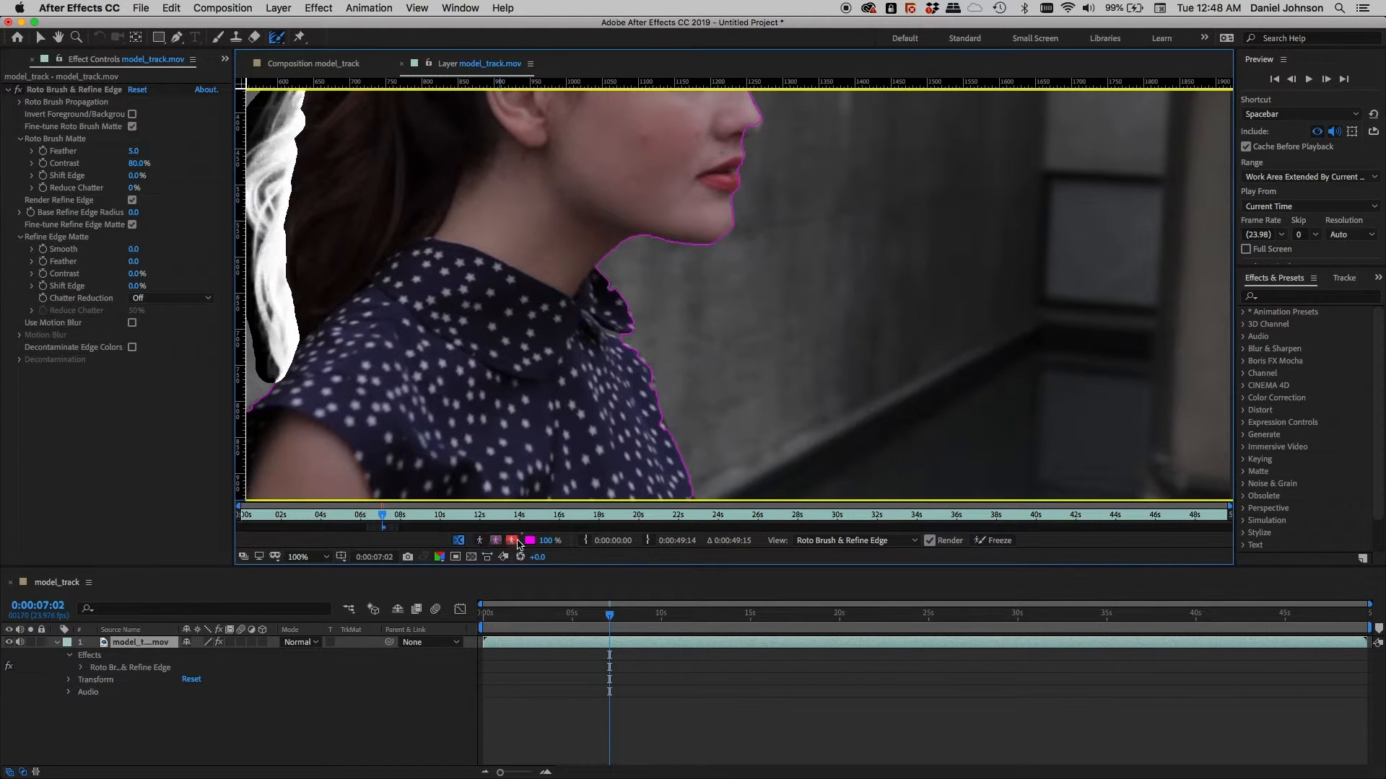
key("h")
left_click_drag(523, 431, 656, 436)
key("alt+w")
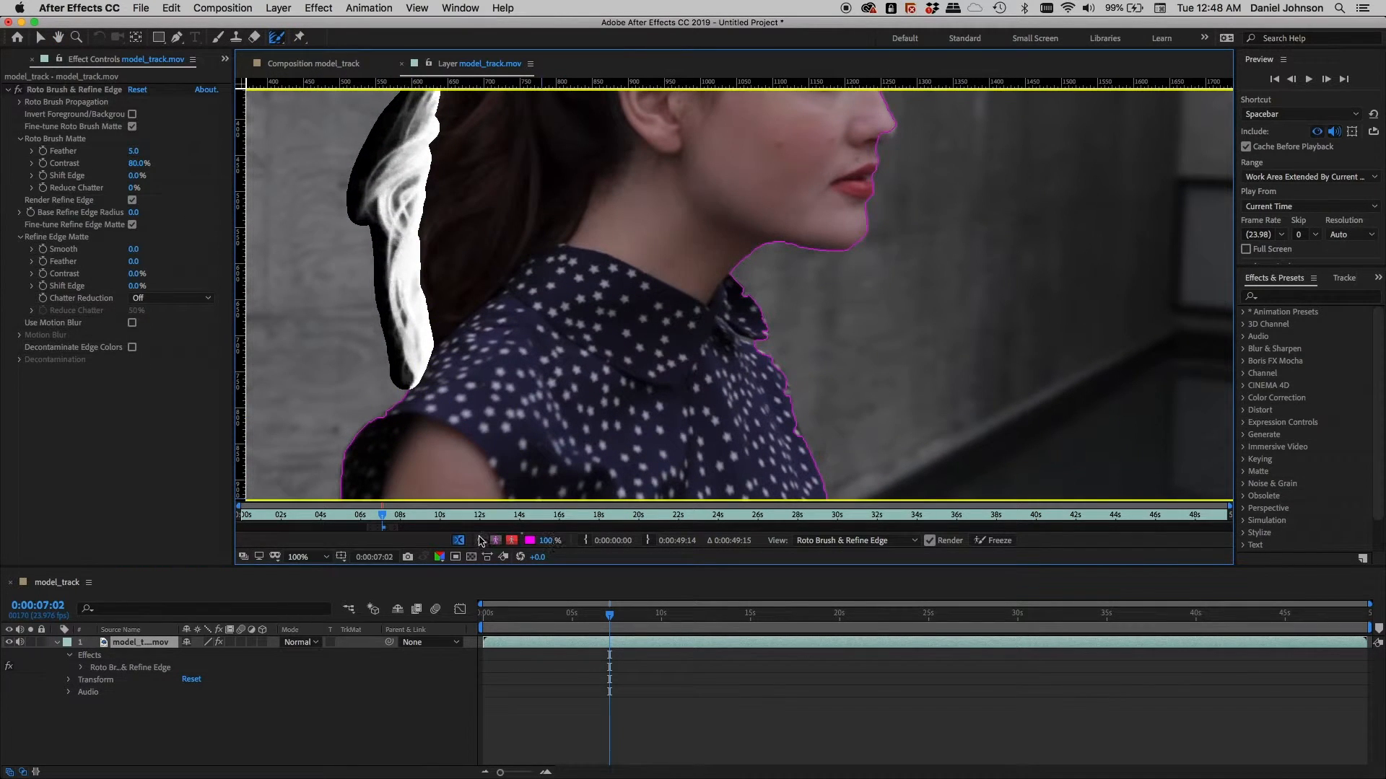
- Check the alpha matte, set the Roto Brush Matte feather to 7.9, and return to the Refine Edge X-ray view
left_click(480, 541)
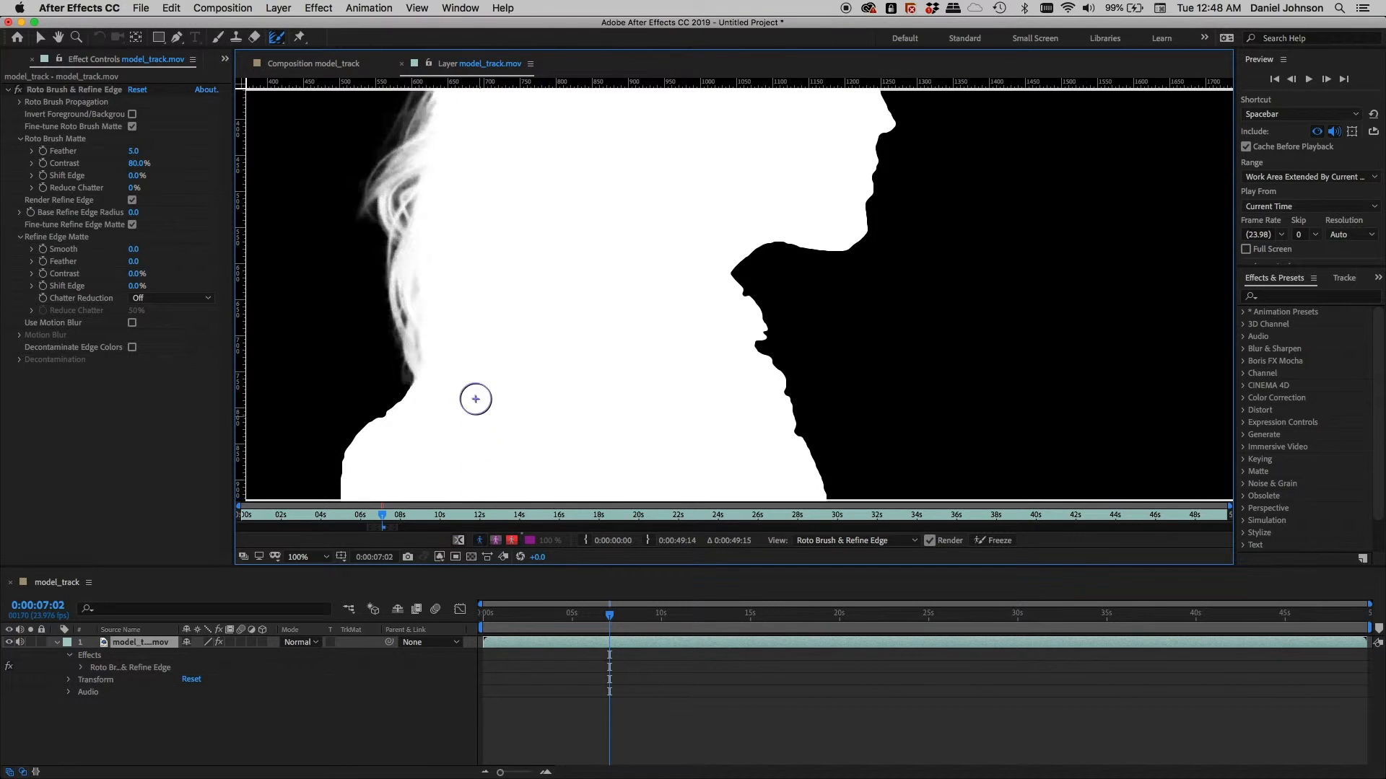
left_click_drag(803, 253, 687, 344)
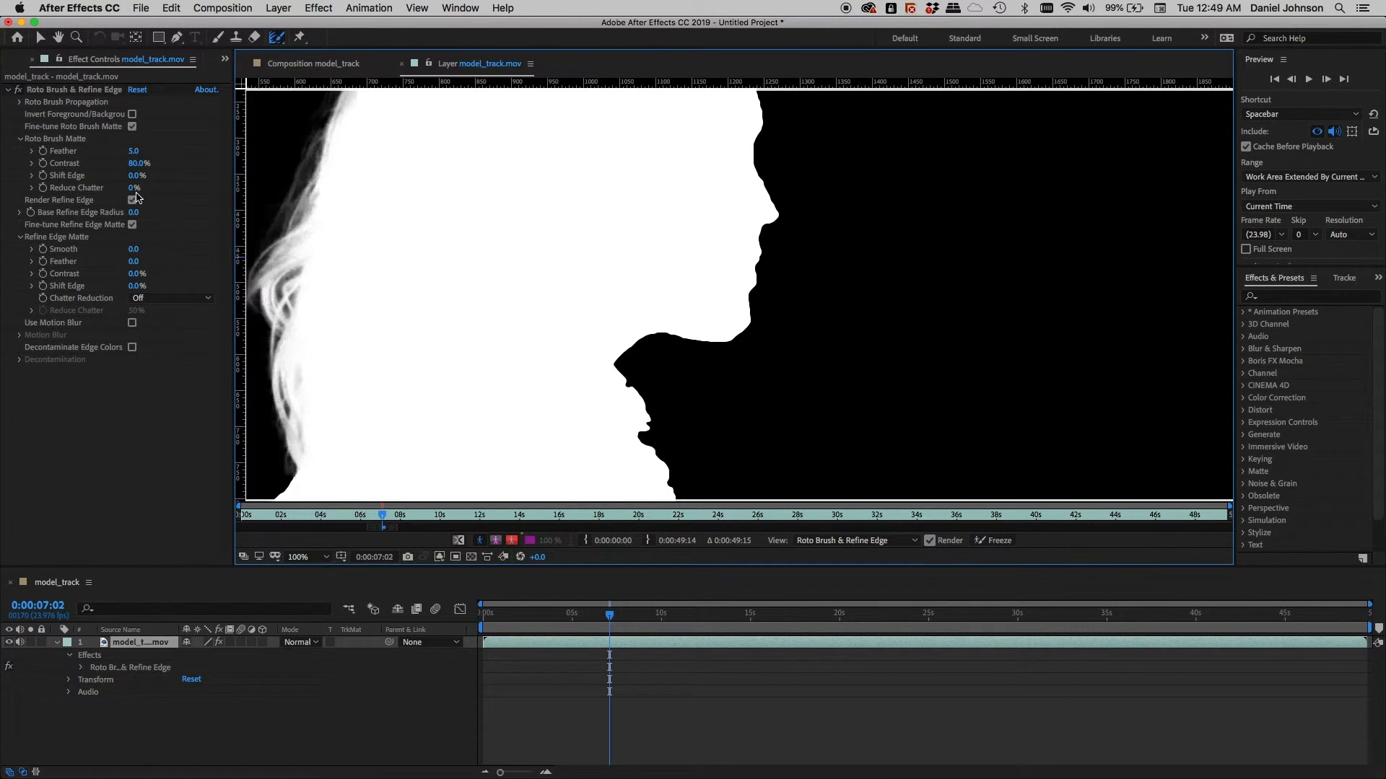
left_click_drag(133, 153, 155, 160)
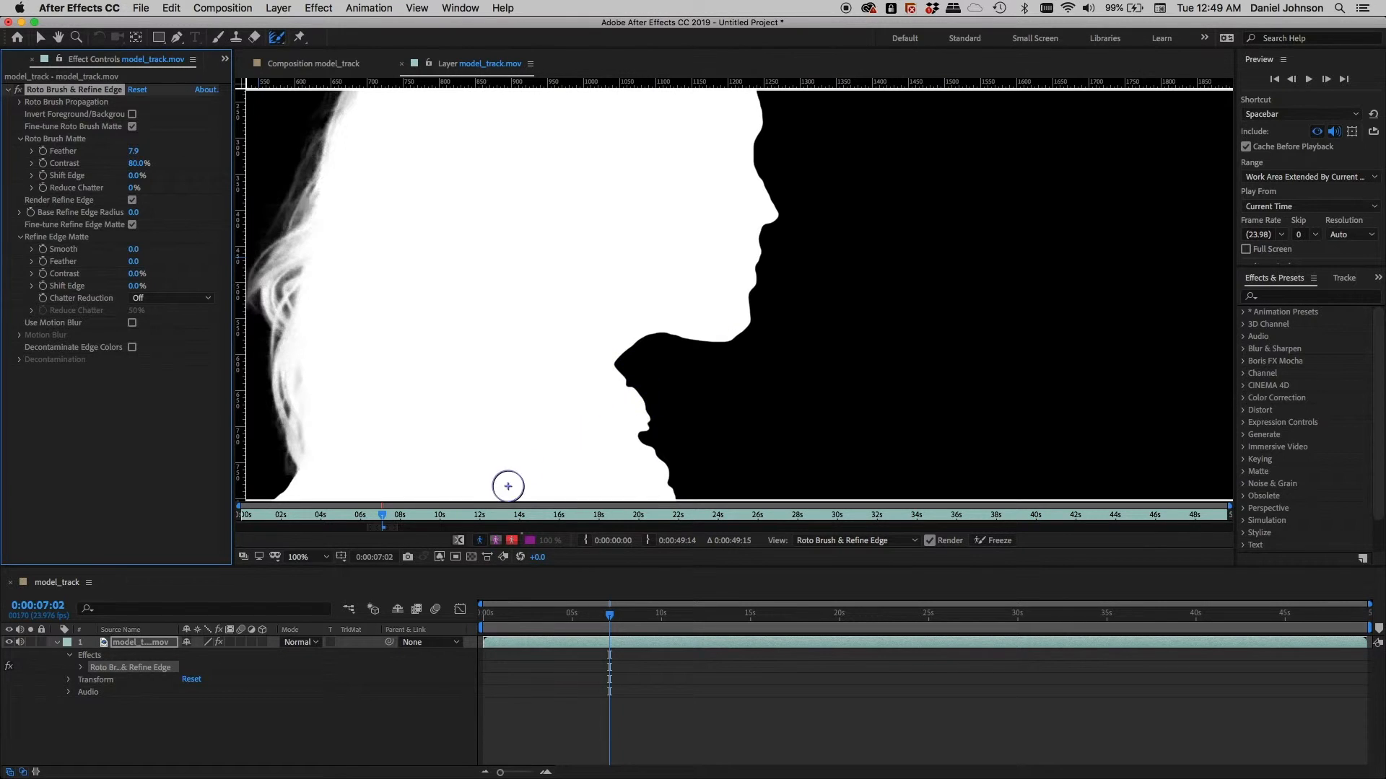
left_click(495, 541)
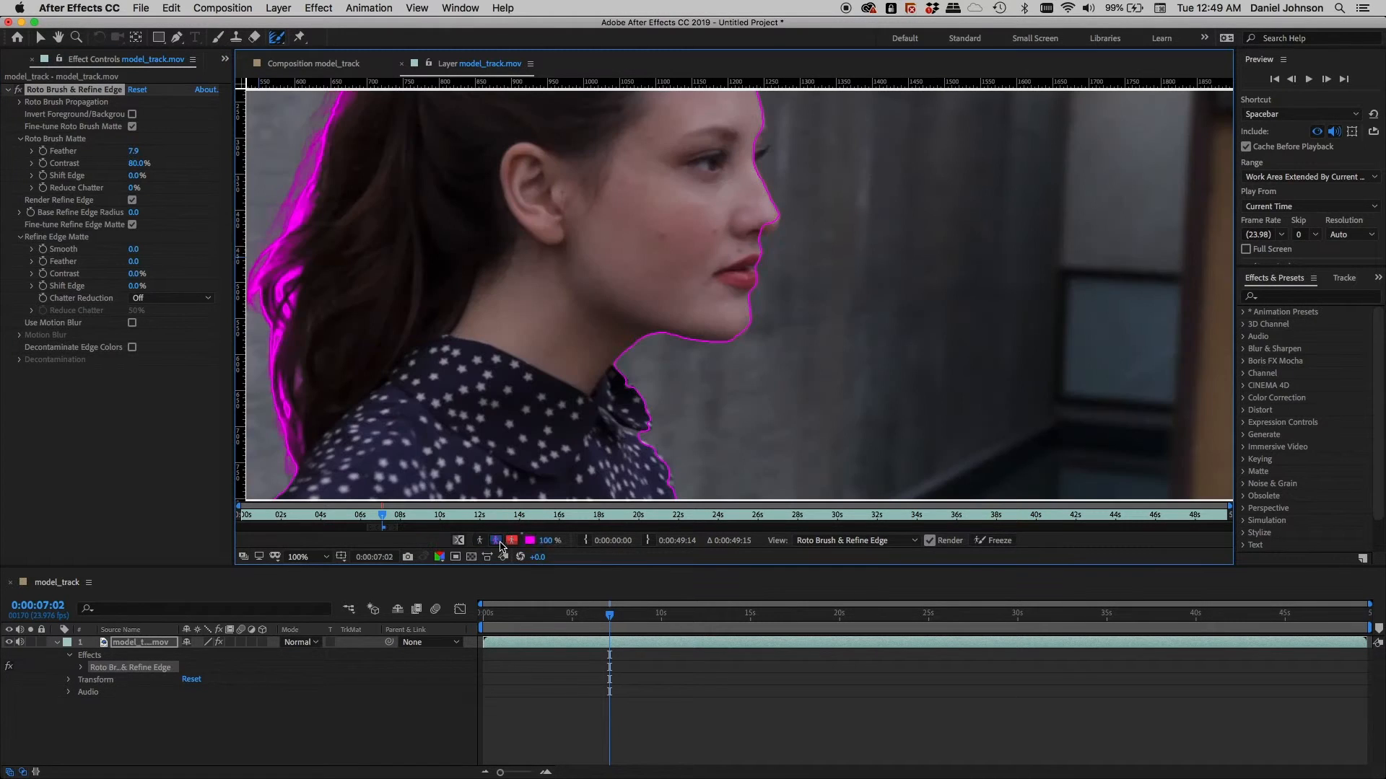
left_click(458, 540)
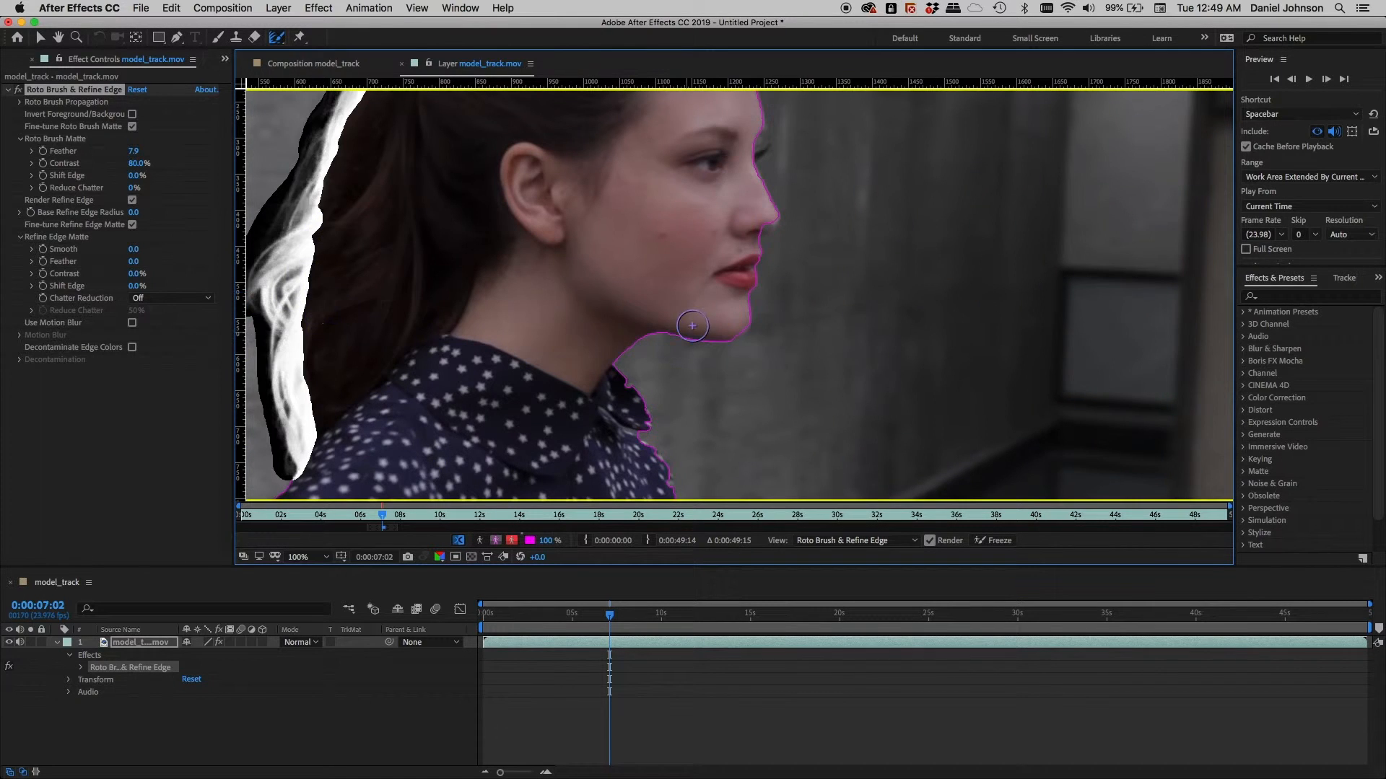
- Add the collar tip and the front edge of the shirt to the foreground with Roto Brush strokes
mouse_move(681, 333)
left_mouse_down()
mouse_move(634, 303)
mouse_move(501, 356)
mouse_move(506, 412)
left_mouse_up()
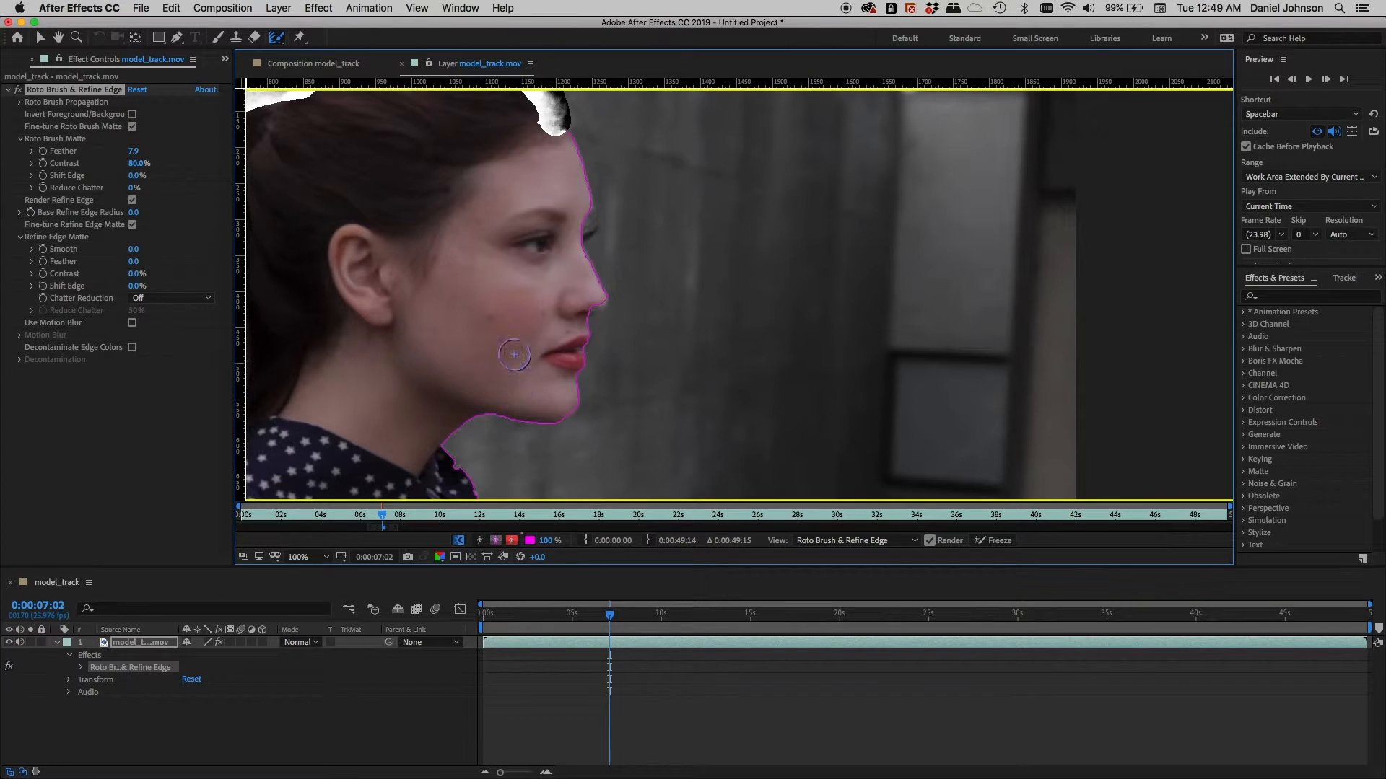
left_click_drag(281, 40, 312, 45)
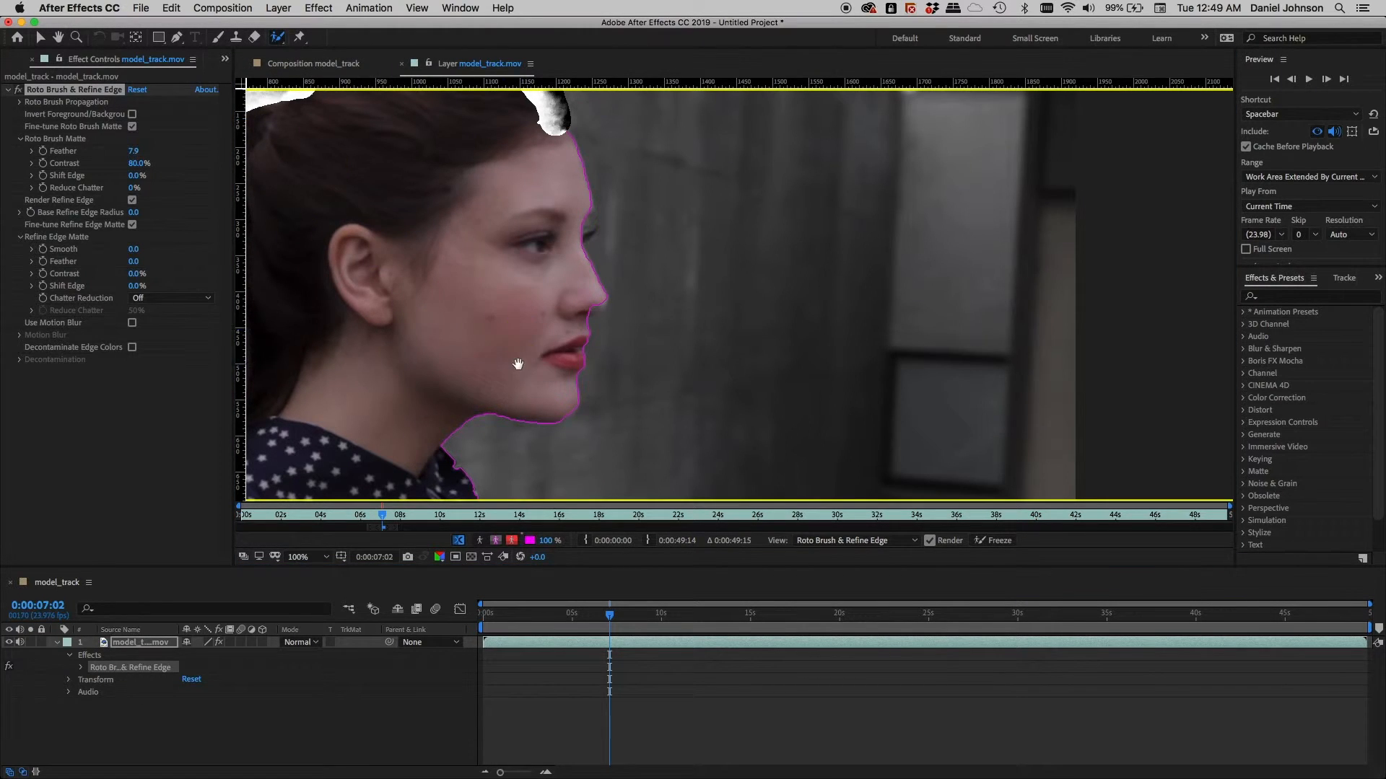
scroll(532, 349, "left", 5)
scroll(531, 350, "down", 2)
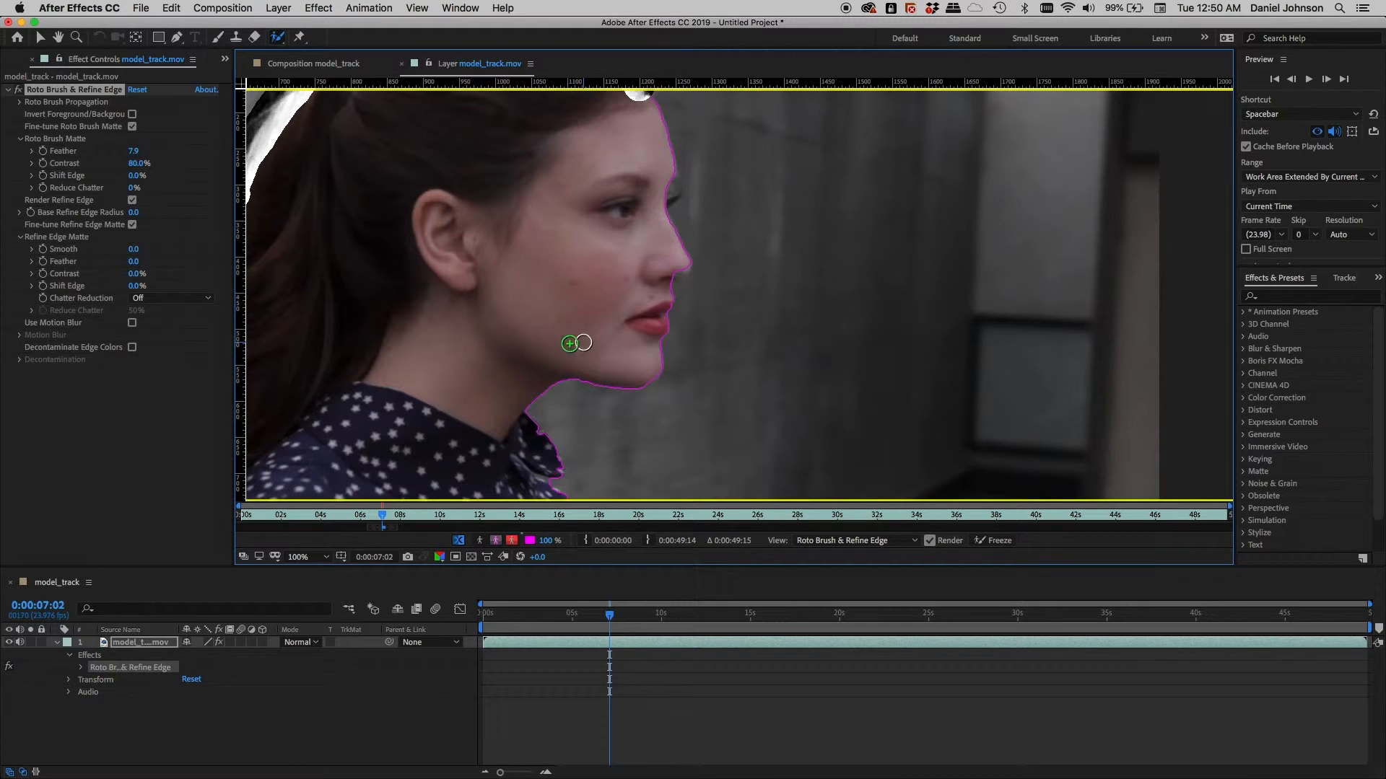
key("h")
mouse_move(521, 437)
left_mouse_down()
mouse_move(503, 358)
mouse_move(529, 360)
left_mouse_up()
key("alt+w")
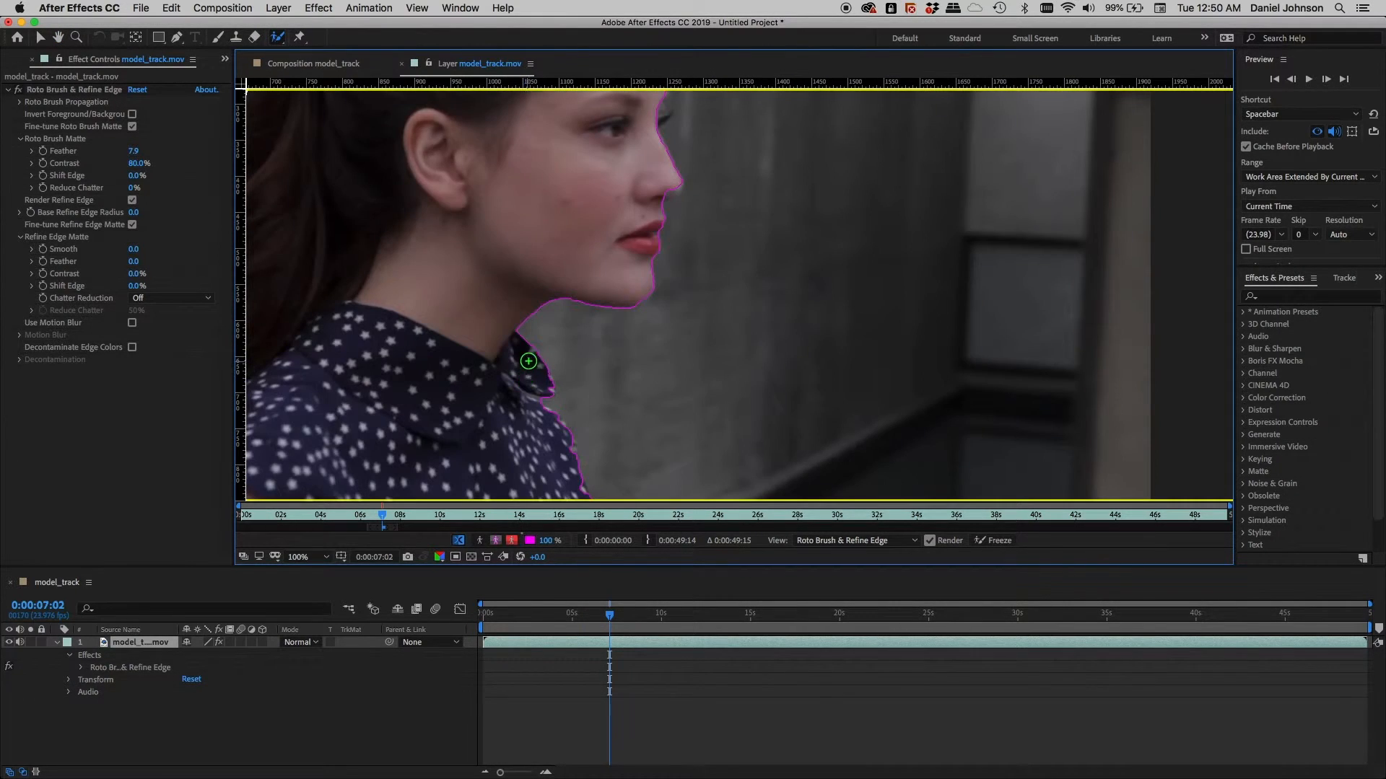
left_click_drag(540, 378, 532, 382)
left_click_drag(538, 413, 577, 489)
- Subtract the background gap beneath the collar tip from the selection and touch up the collar's inner edge
key("space")
mouse_move(560, 455)
left_mouse_down()
mouse_move(544, 322)
mouse_move(552, 436)
left_mouse_up()
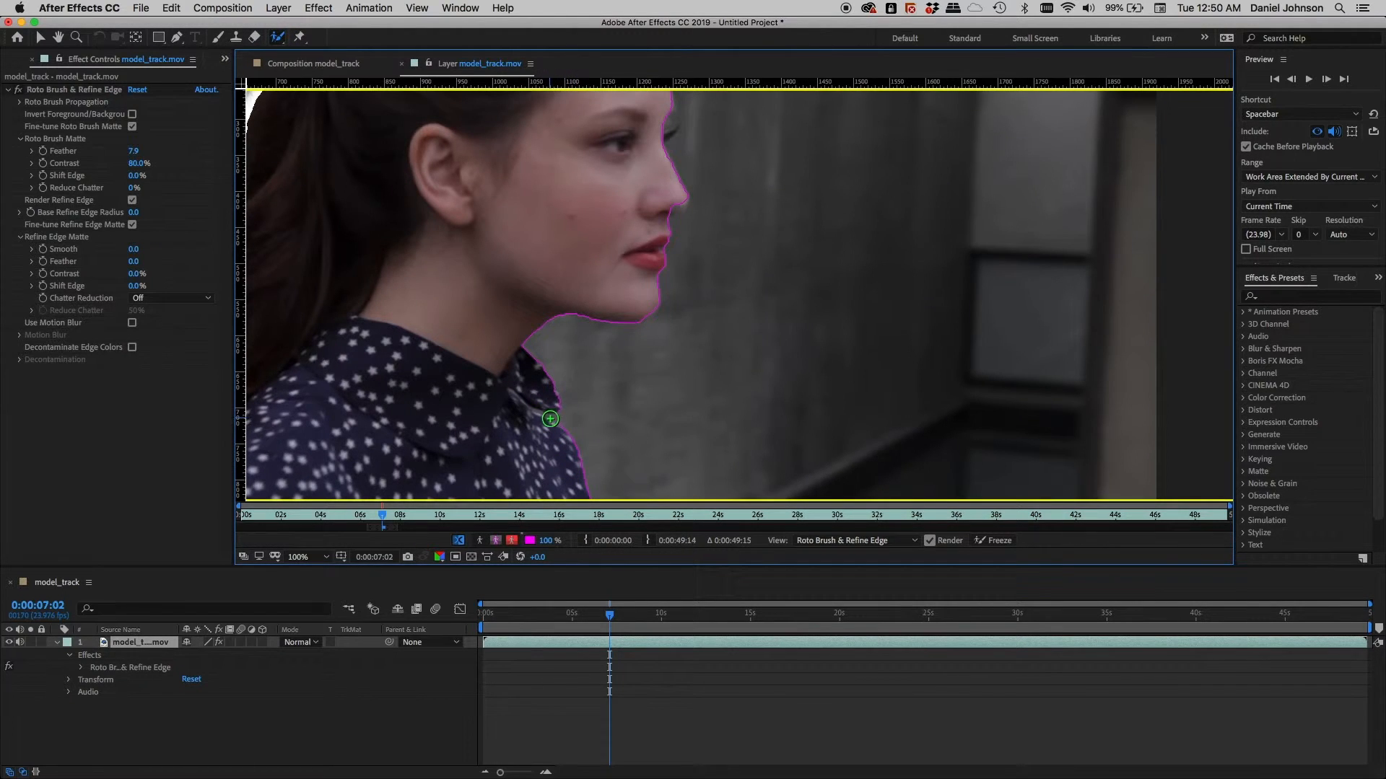
key("alt")
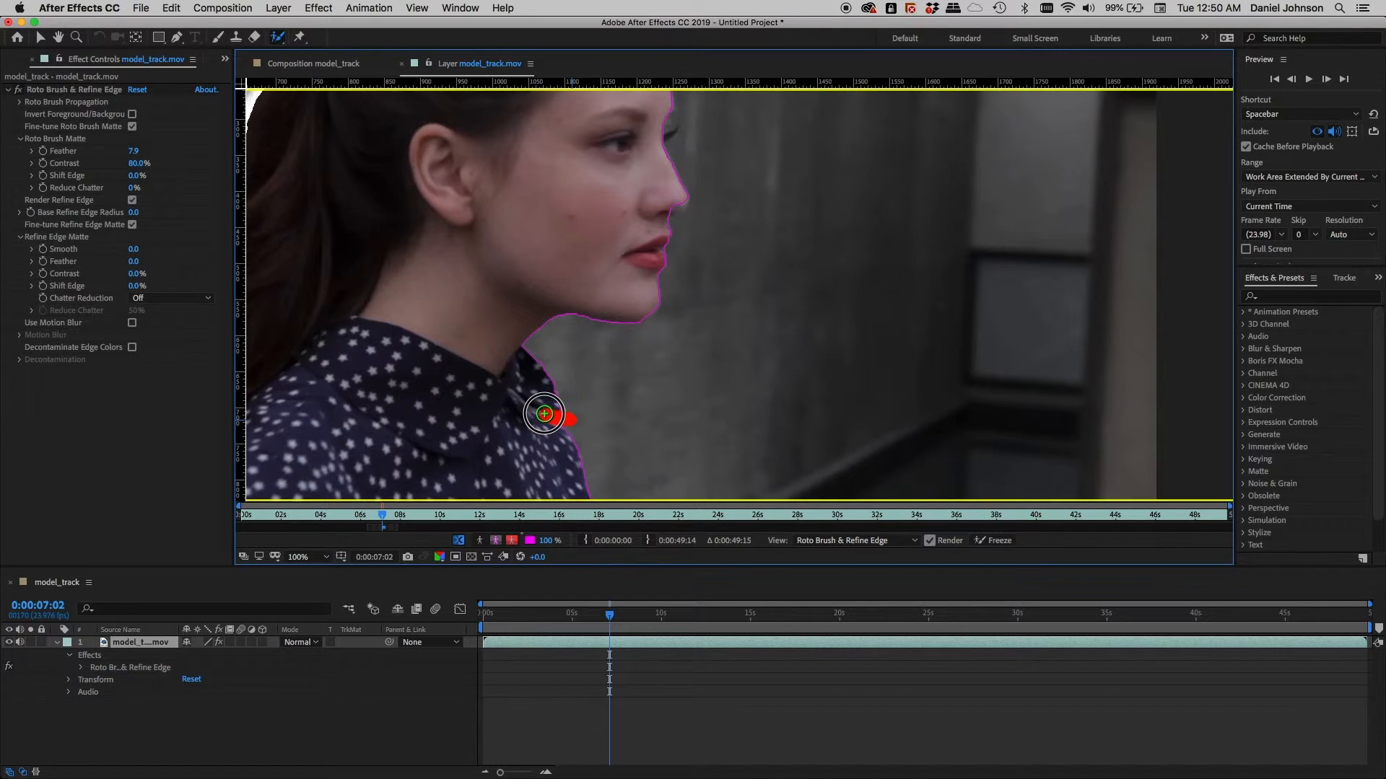
left_click_drag(536, 409, 534, 411)
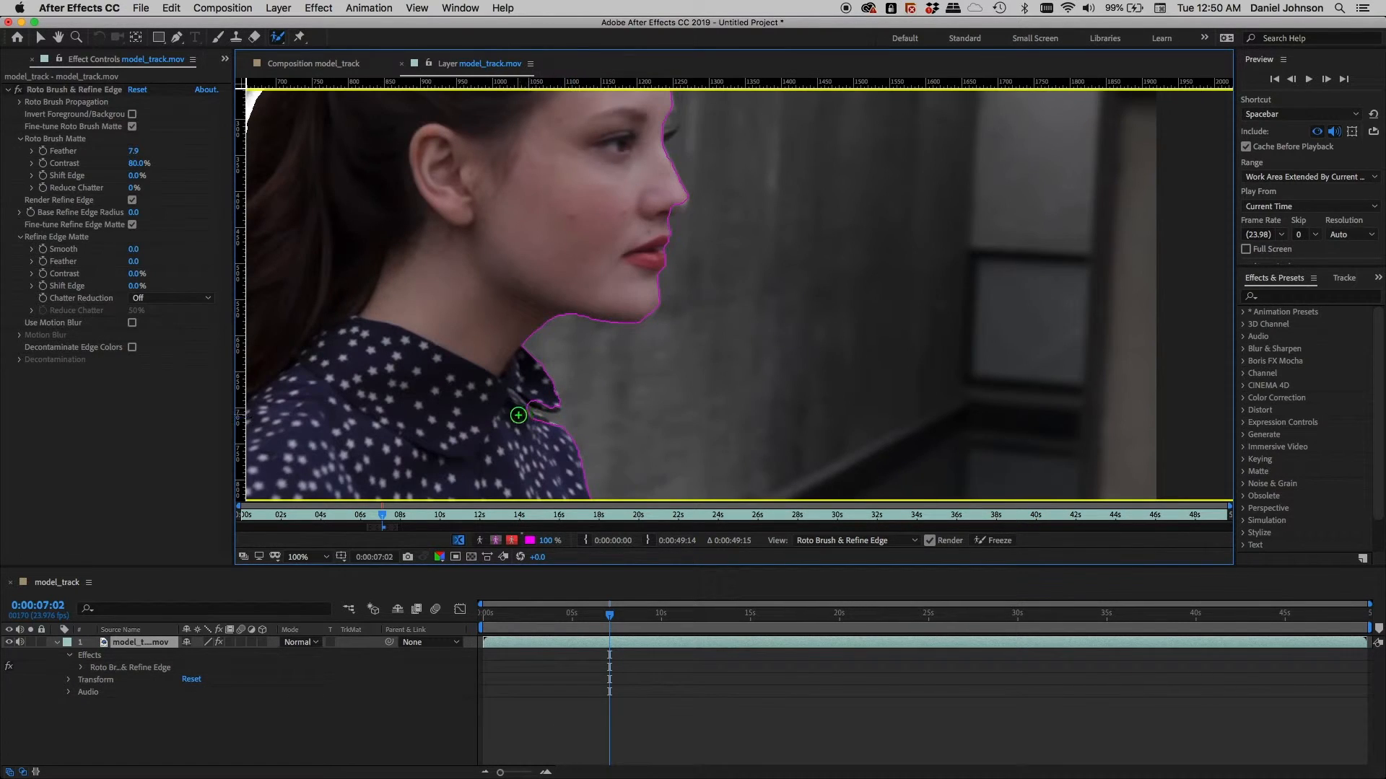
- Touch up the selection beneath the collar tip and along the nose, brow and eye with short Roto Brush strokes
mouse_move(518, 412)
left_mouse_down()
mouse_move(549, 432)
mouse_move(531, 396)
mouse_move(579, 415)
left_mouse_up()
key("space")
left_click_drag(674, 297, 658, 312)
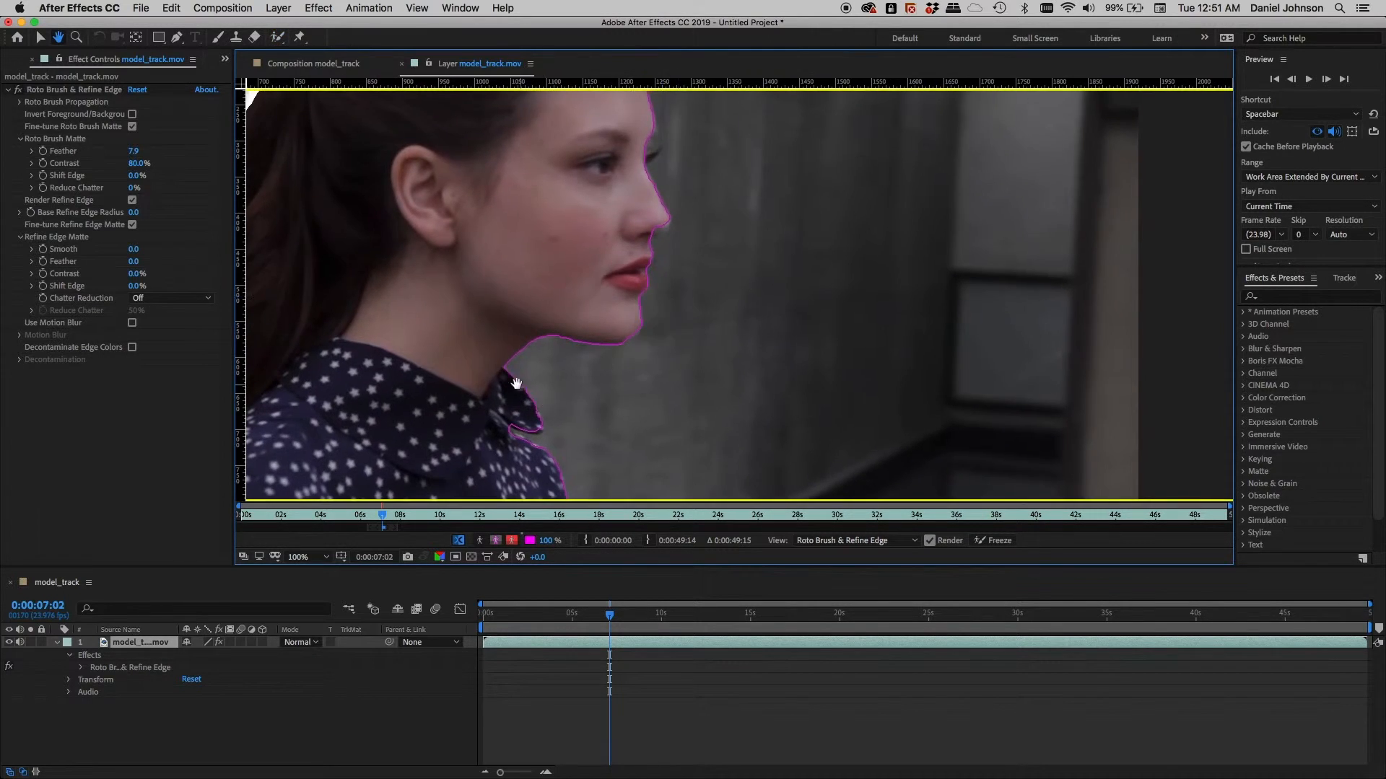
mouse_move(591, 384)
left_mouse_down()
mouse_move(526, 473)
mouse_move(495, 485)
left_mouse_up()
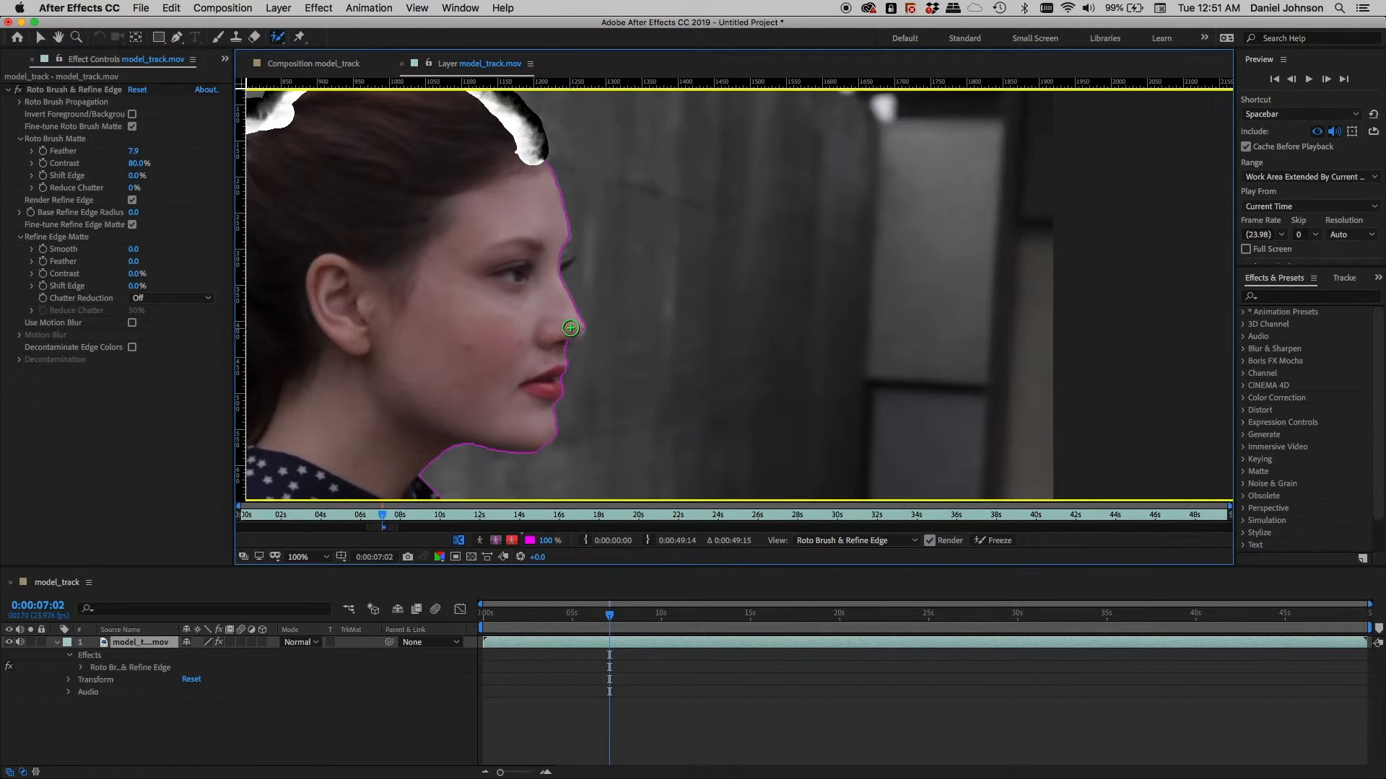
left_click_drag(574, 325, 567, 335)
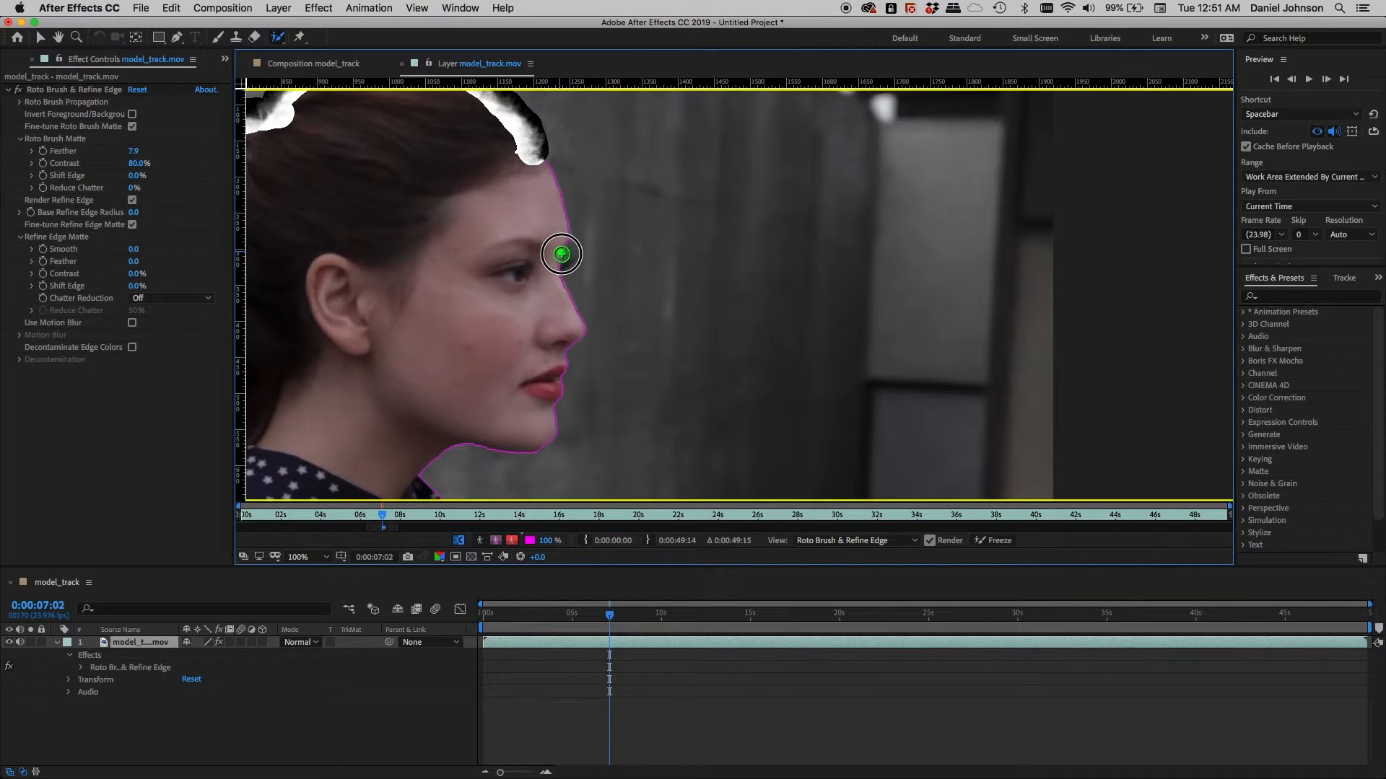
left_click_drag(565, 254, 553, 276)
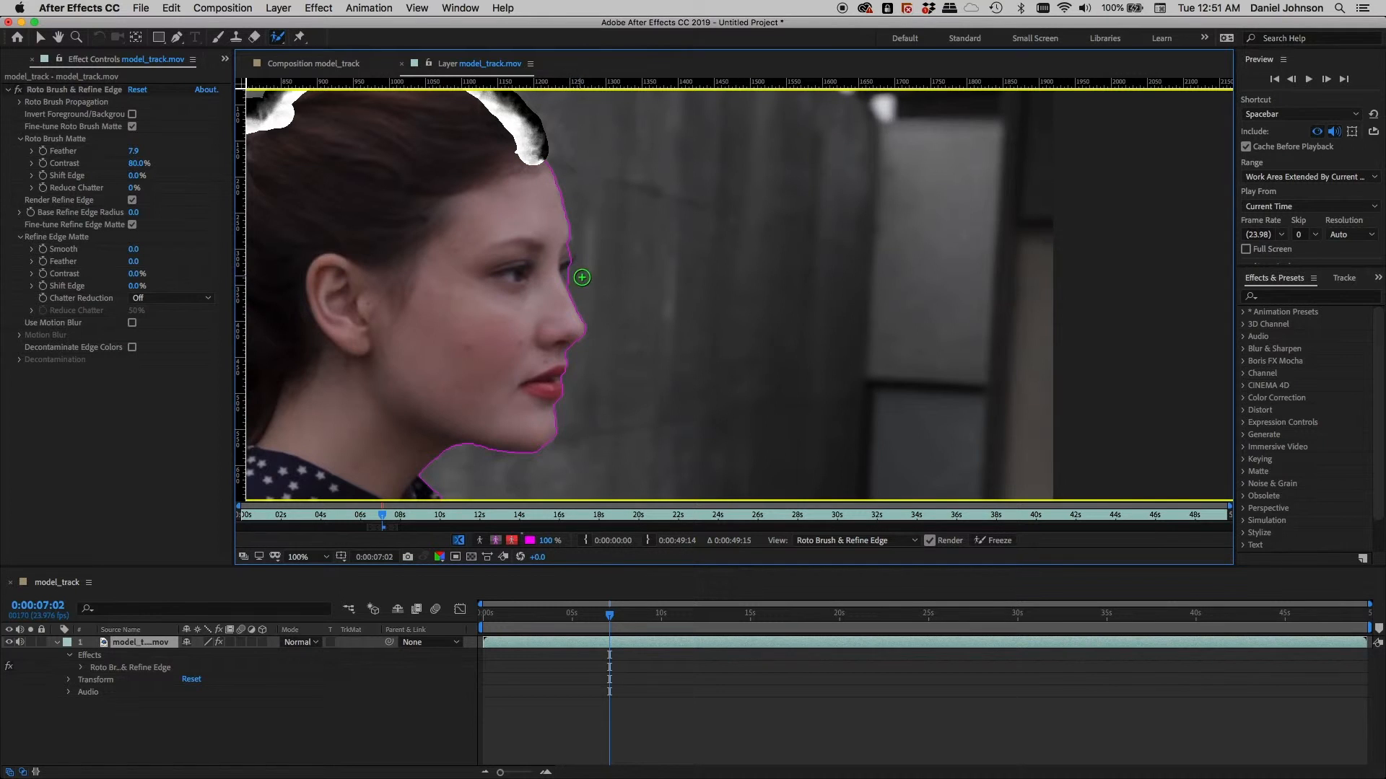
left_click_drag(577, 279, 569, 279)
- Paint over the brow, eyelashes, nose and lips with the Refine Edge tool along the front of the face
left_click_drag(279, 41, 307, 52)
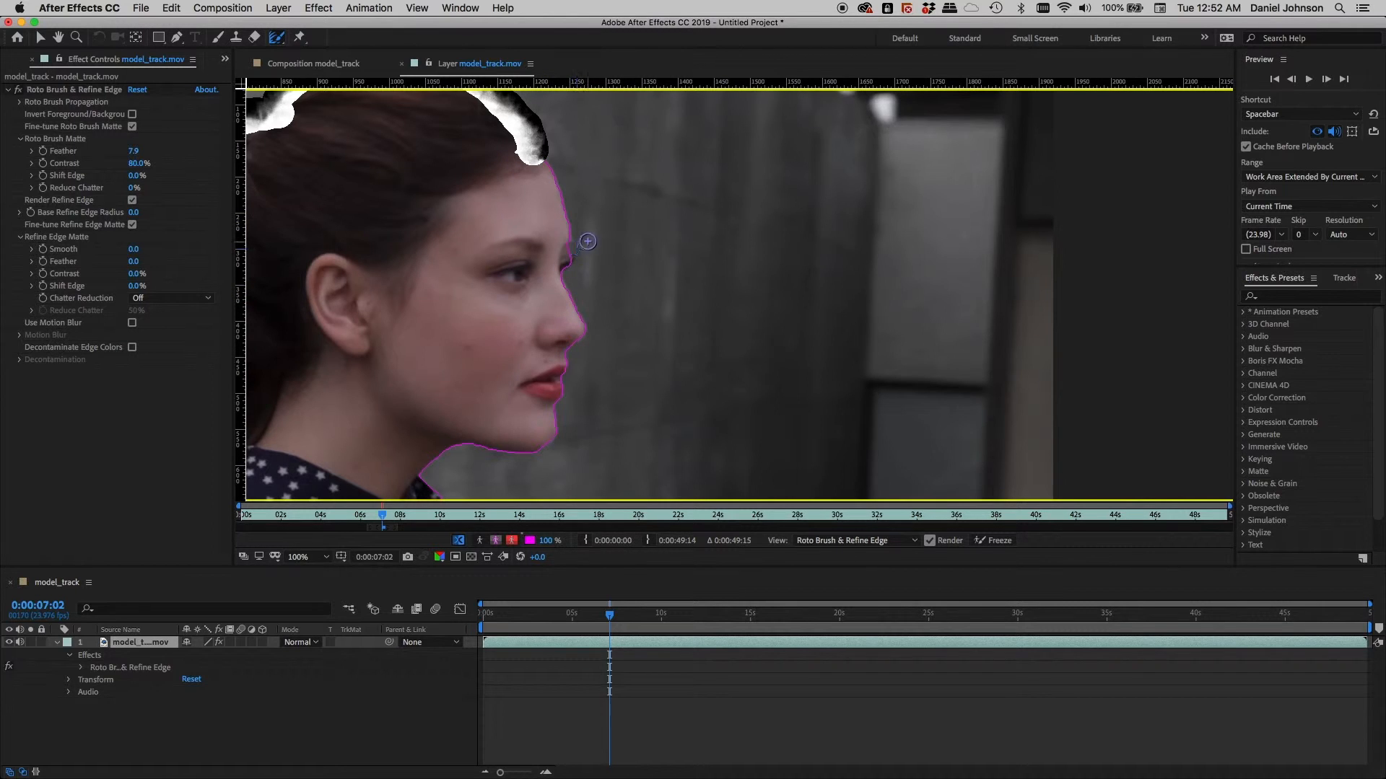
mouse_move(592, 240)
left_mouse_down()
mouse_move(567, 242)
mouse_move(566, 295)
left_mouse_up()
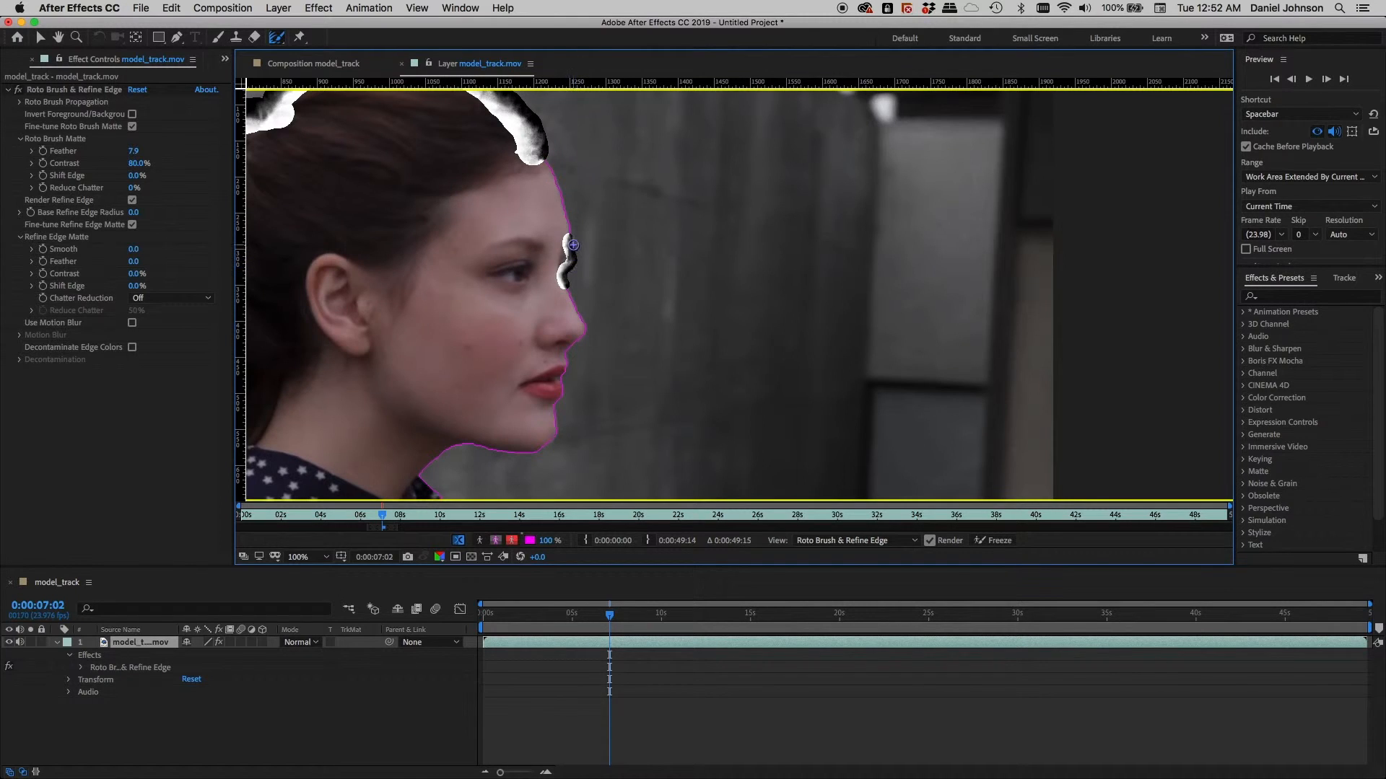
mouse_move(570, 227)
left_mouse_down()
mouse_move(566, 210)
mouse_move(571, 254)
left_mouse_up()
left_click_drag(564, 262, 565, 266)
key("space")
mouse_move(578, 385)
left_mouse_down()
mouse_move(627, 341)
mouse_move(618, 309)
mouse_move(604, 355)
left_mouse_up()
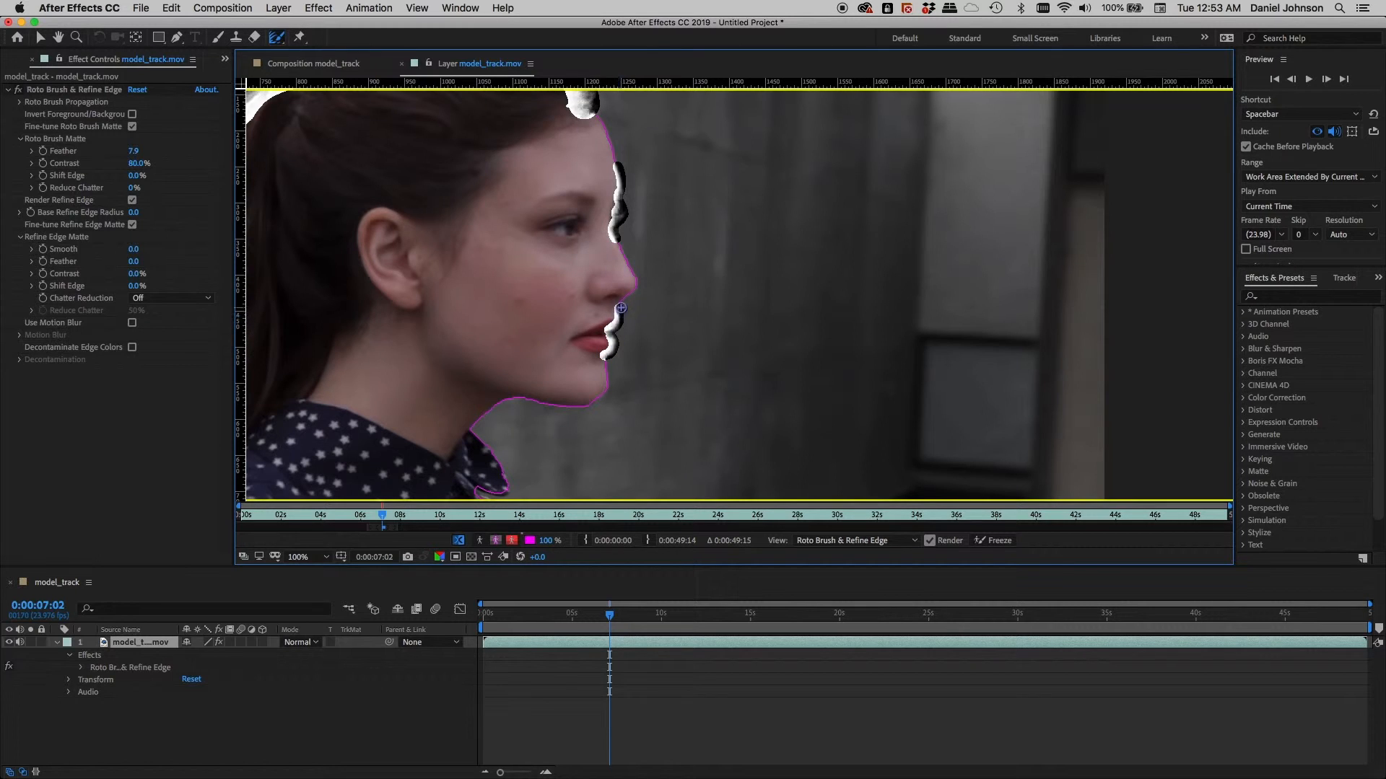
mouse_move(621, 308)
left_mouse_down()
mouse_move(633, 270)
mouse_move(620, 243)
left_mouse_up()
- Set the Roto Brush Matte's Reduce Chatter to 100%
key("space")
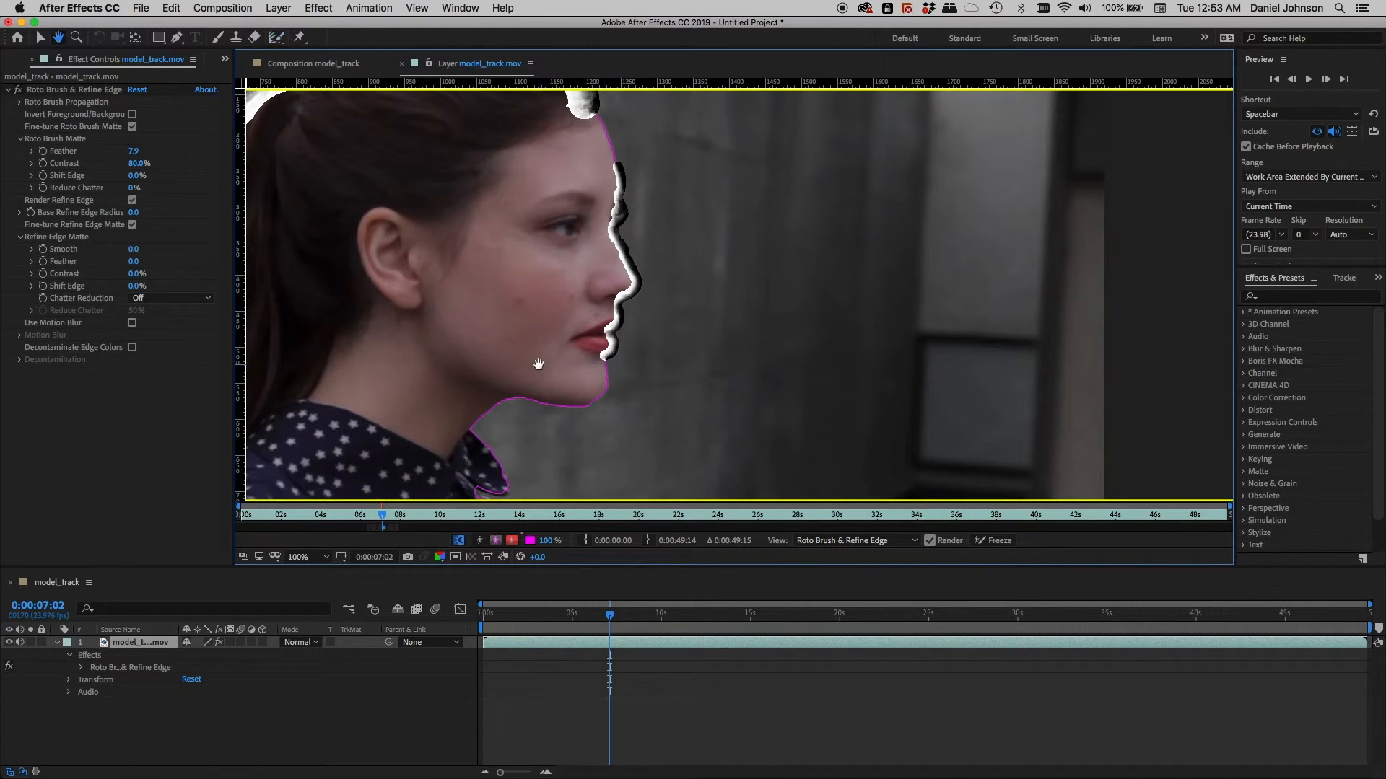
mouse_move(547, 364)
left_mouse_down()
mouse_move(671, 288)
mouse_move(643, 309)
mouse_move(862, 312)
left_mouse_up()
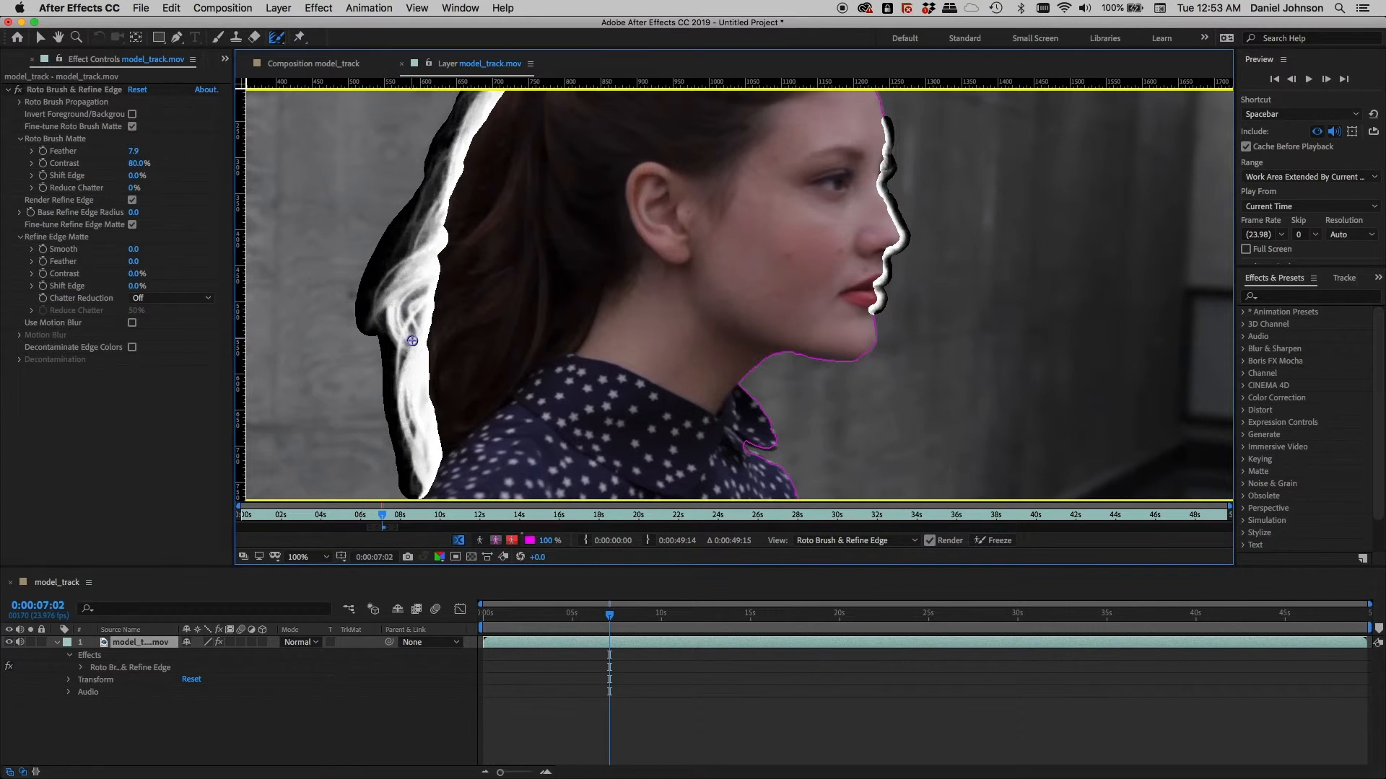
key("space")
left_click_drag(888, 318, 676, 316)
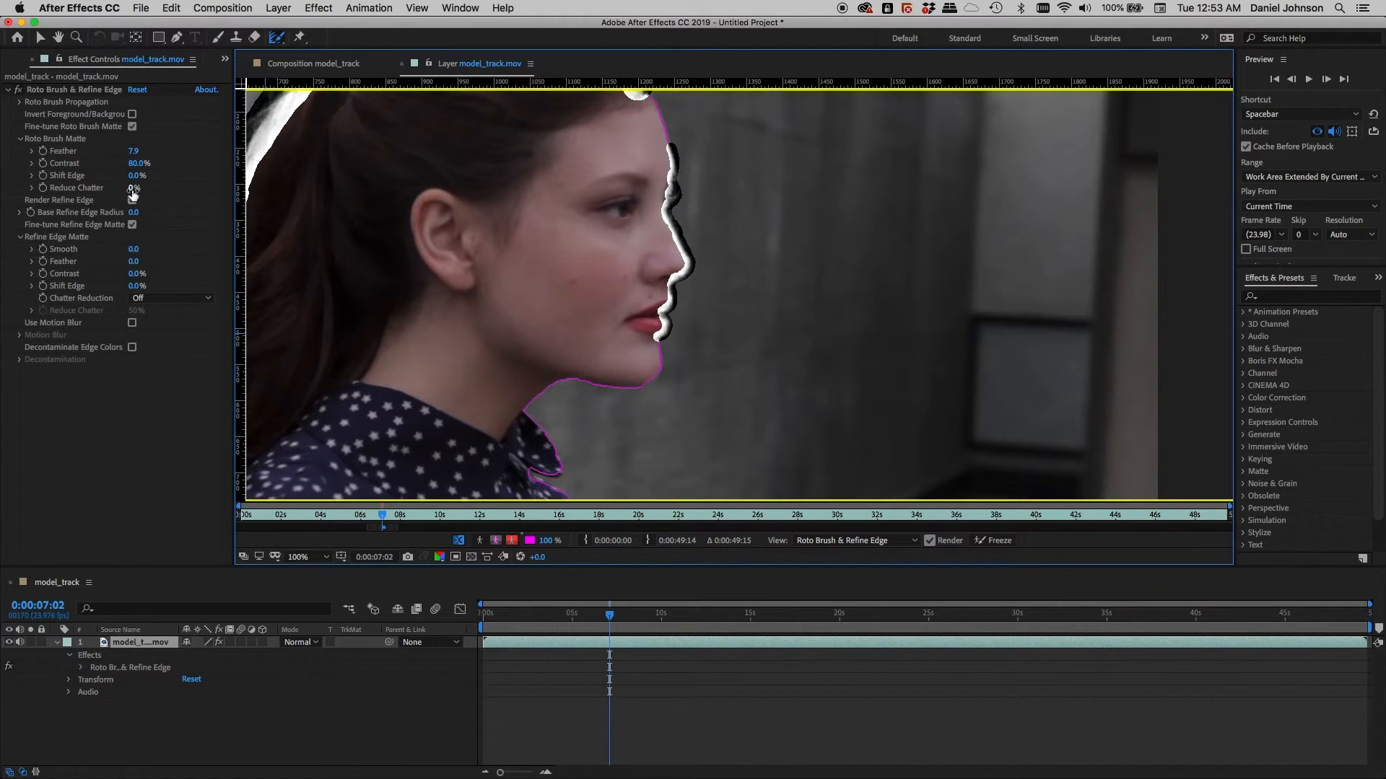
left_click_drag(134, 188, 223, 194)
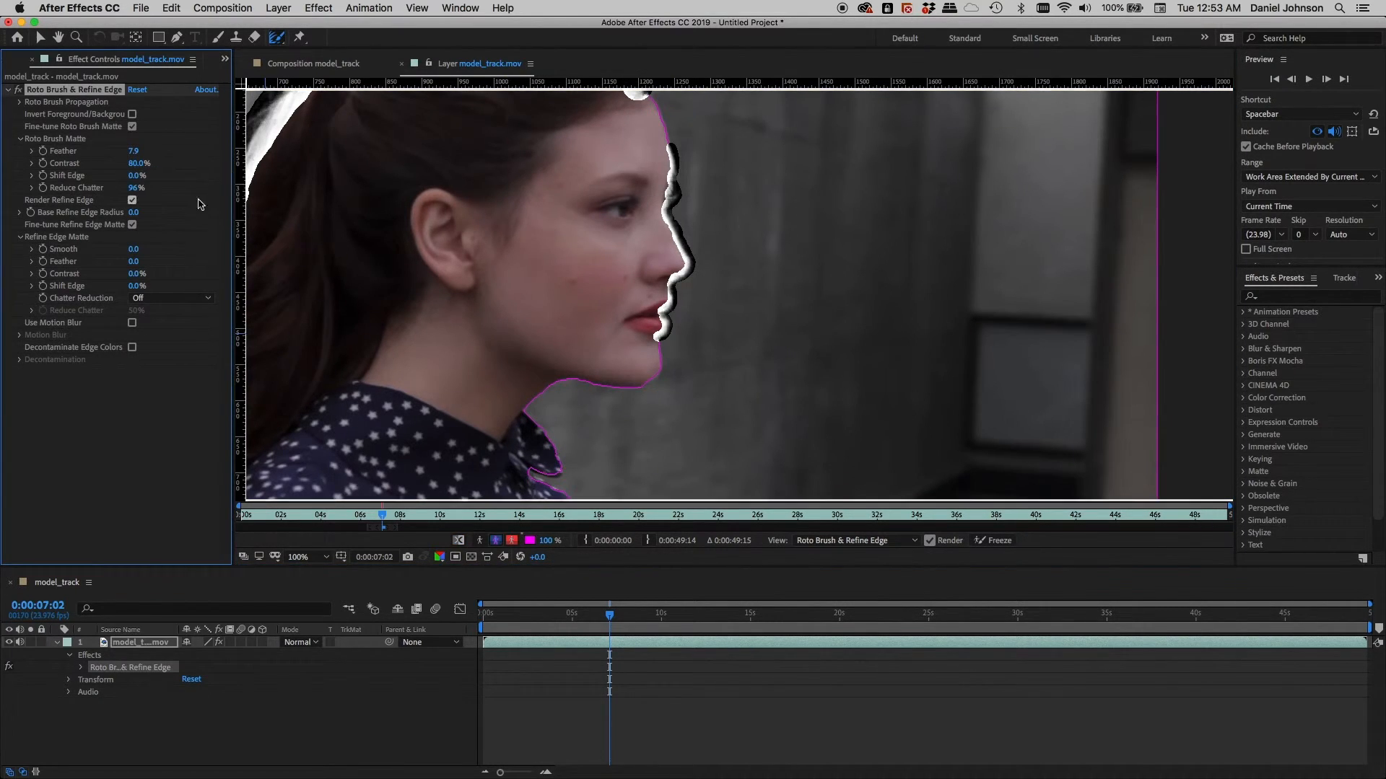
left_click_drag(137, 189, 169, 189)
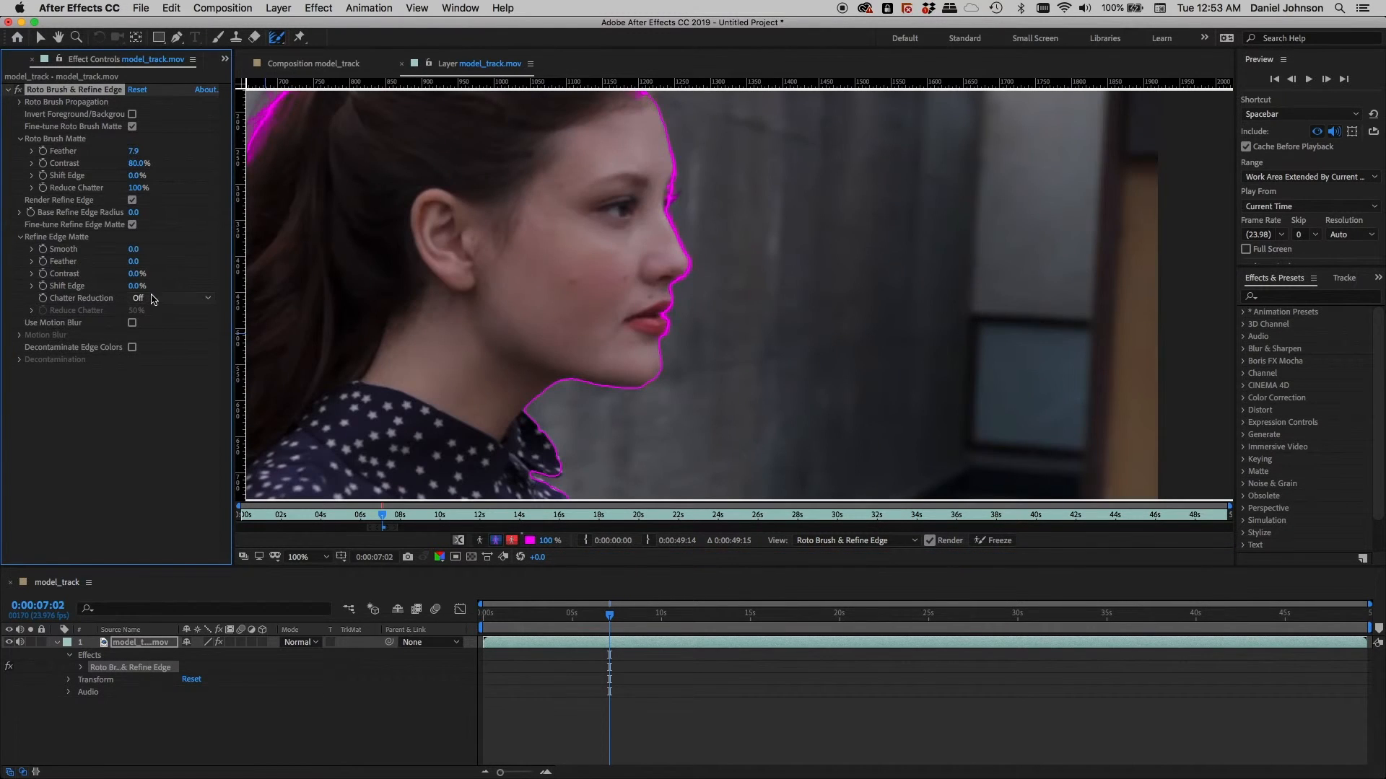
- Set the Refine Edge Matte's Chatter Reduction to More Detailed and its Contrast to 23%
left_click(159, 299)
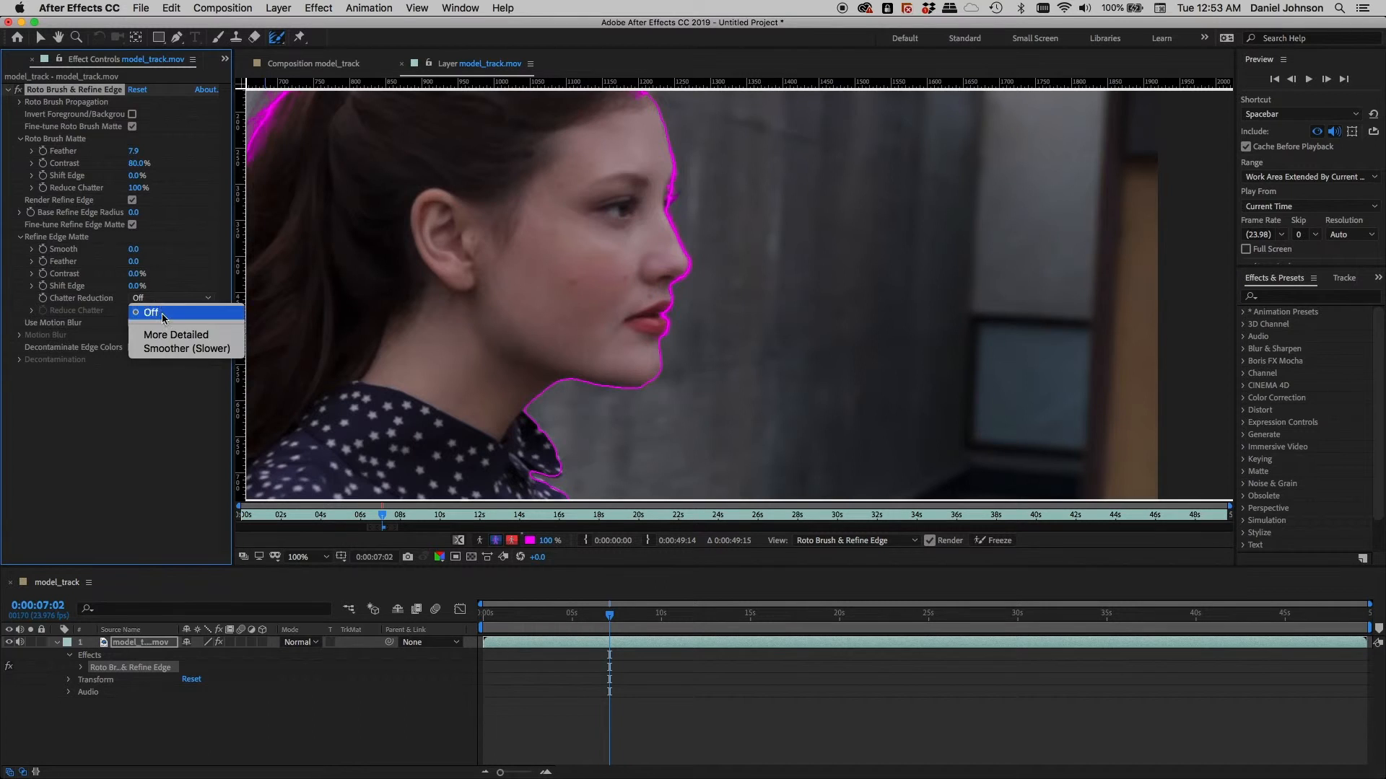
left_click(164, 334)
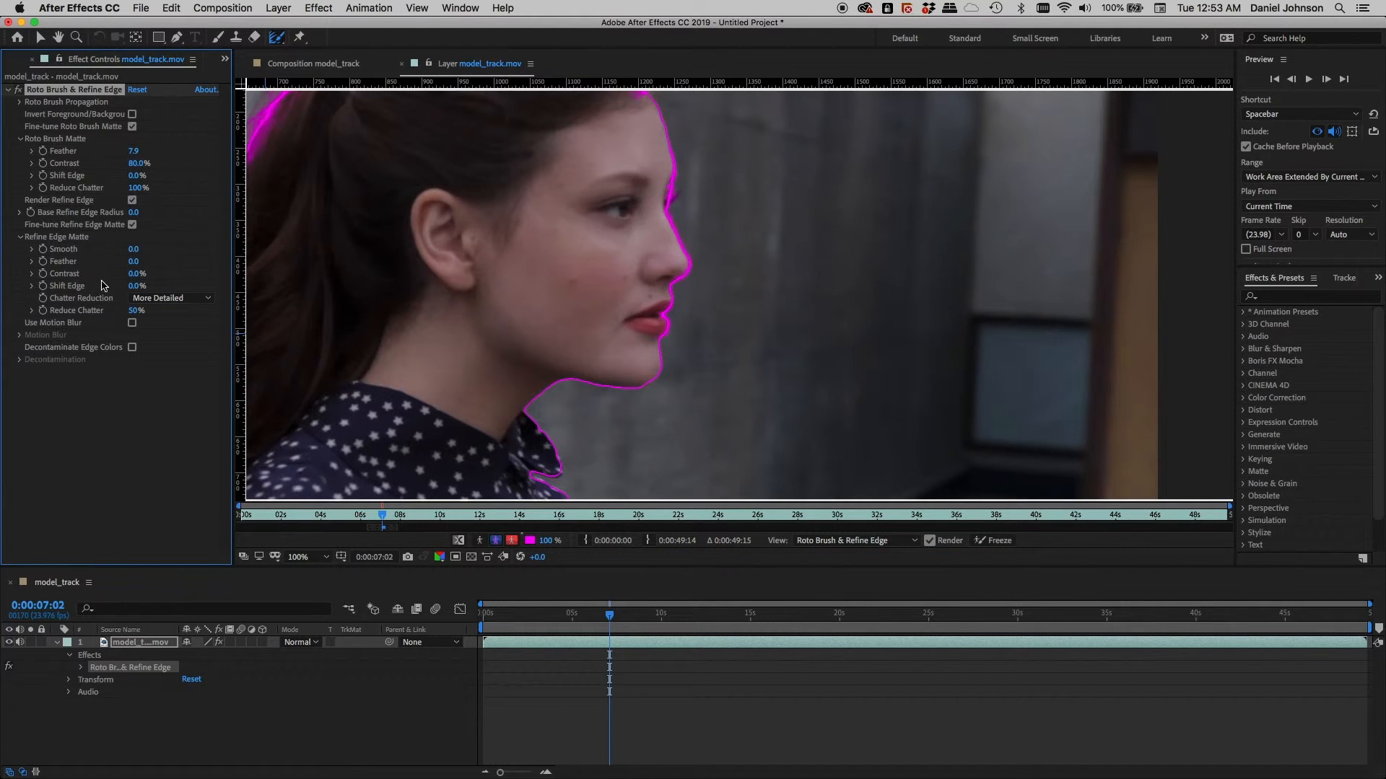
left_click_drag(135, 274, 262, 275)
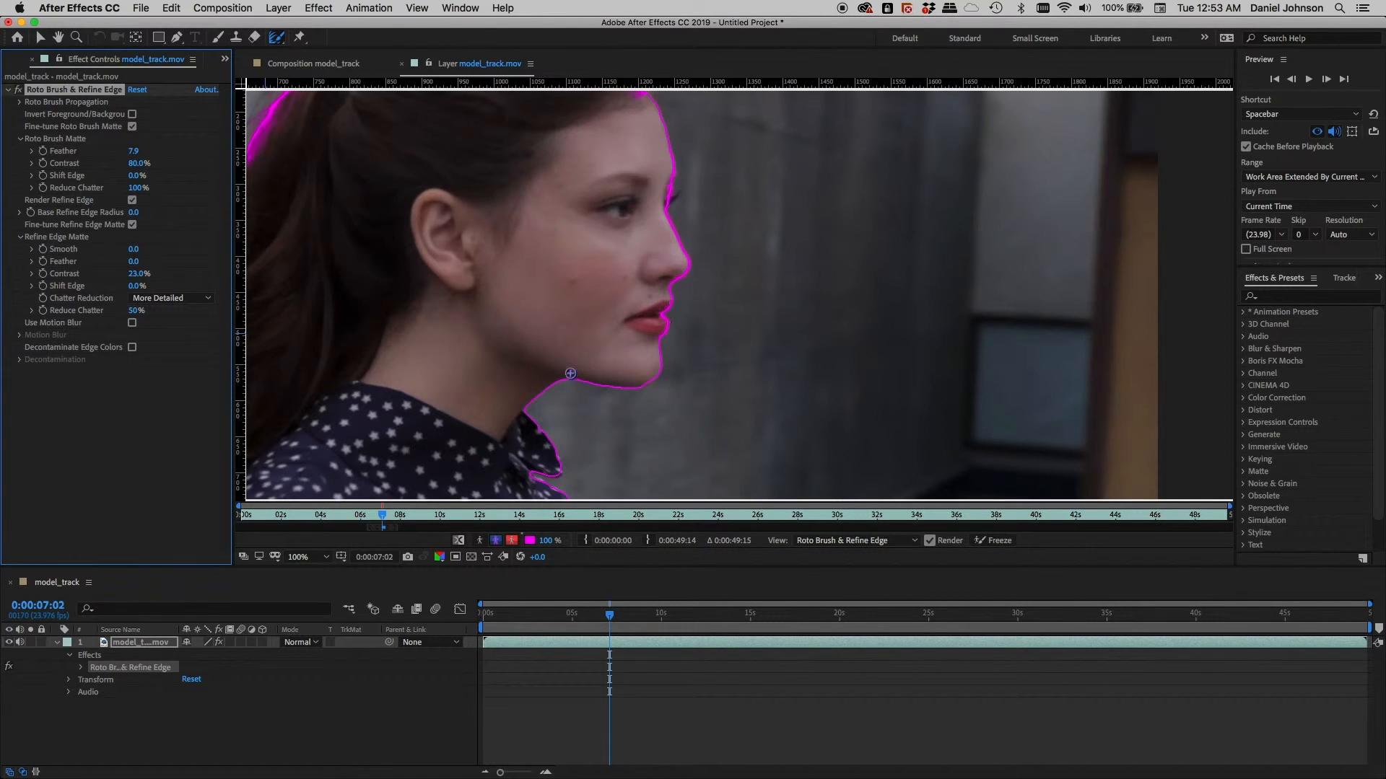
- Examine the alpha matte along the face profile, forehead, hair, chin, collar and shirt front
left_click_drag(551, 405, 705, 365)
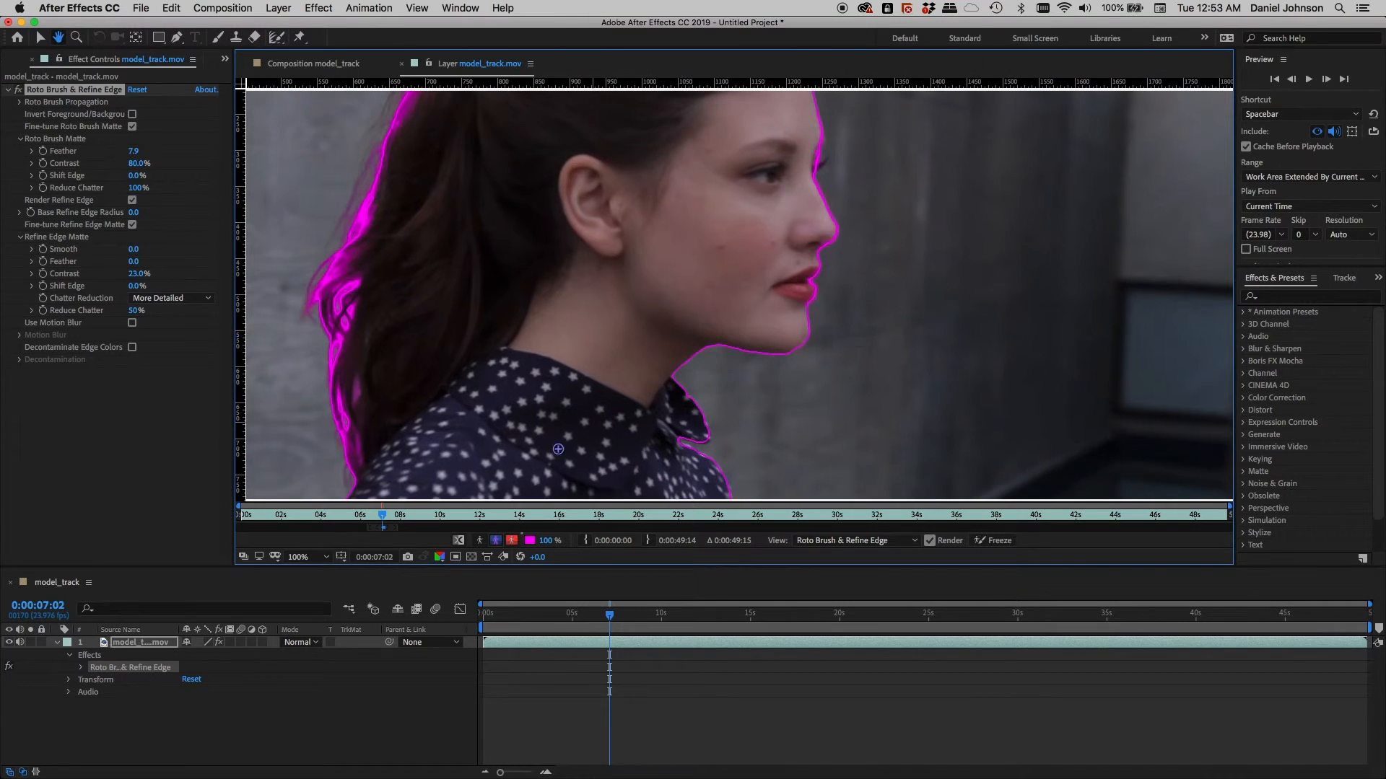
left_click(479, 539)
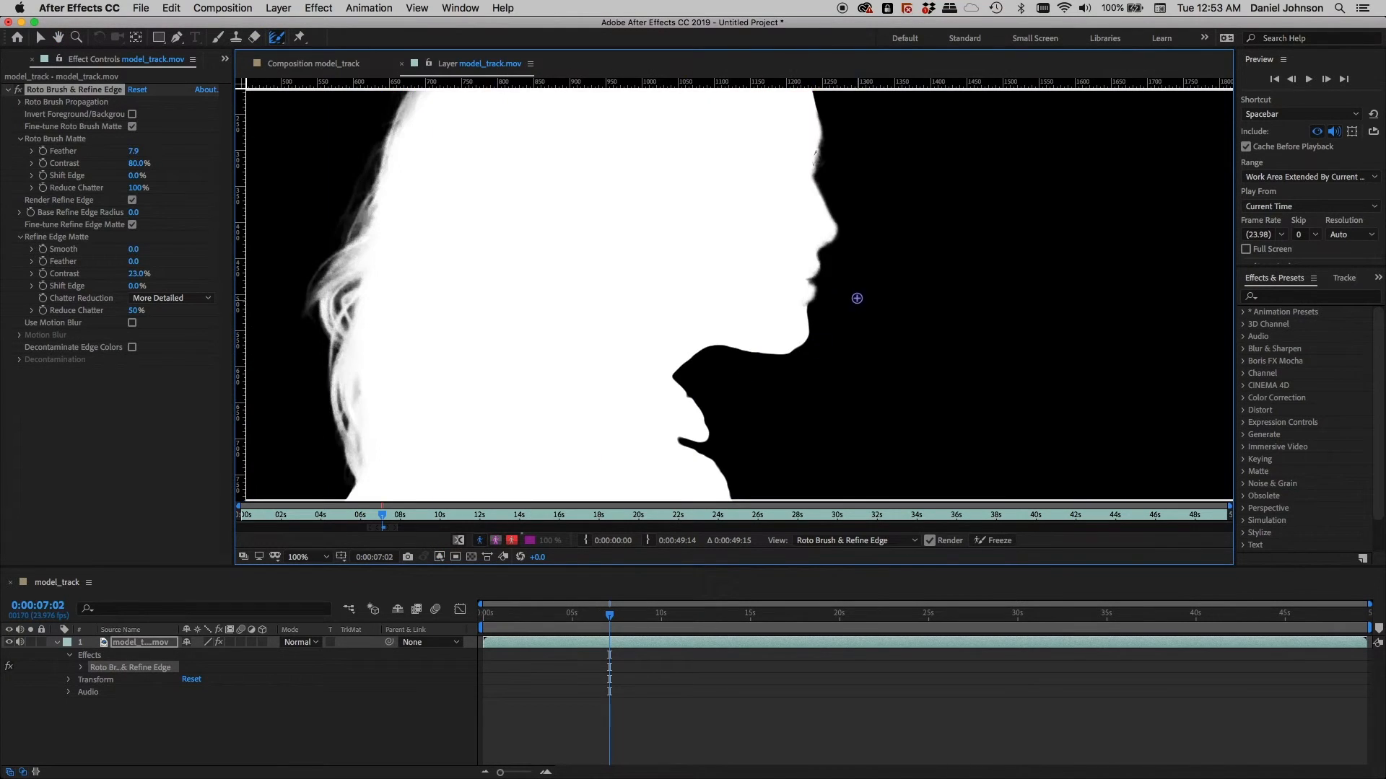
key("space")
left_click_drag(857, 297, 742, 393)
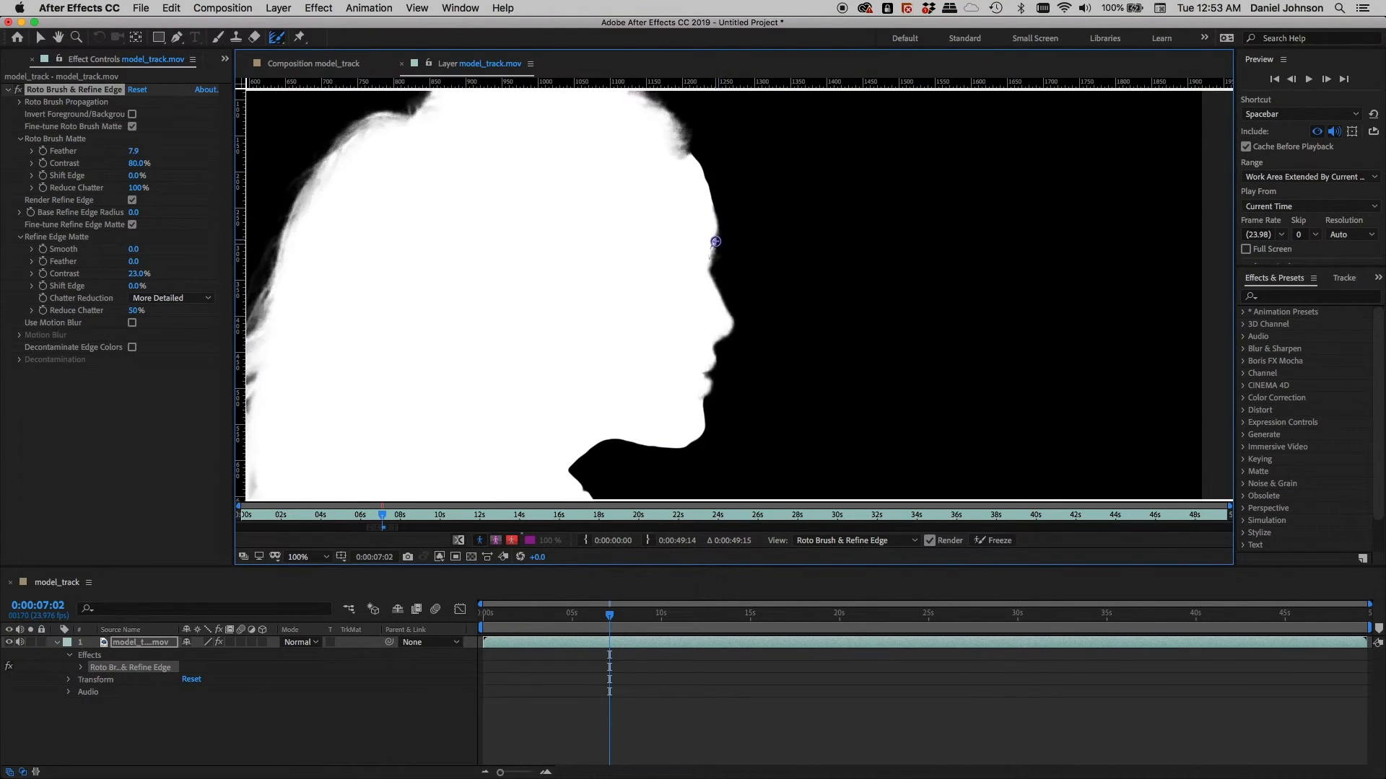
key("space")
left_click_drag(631, 195, 833, 197)
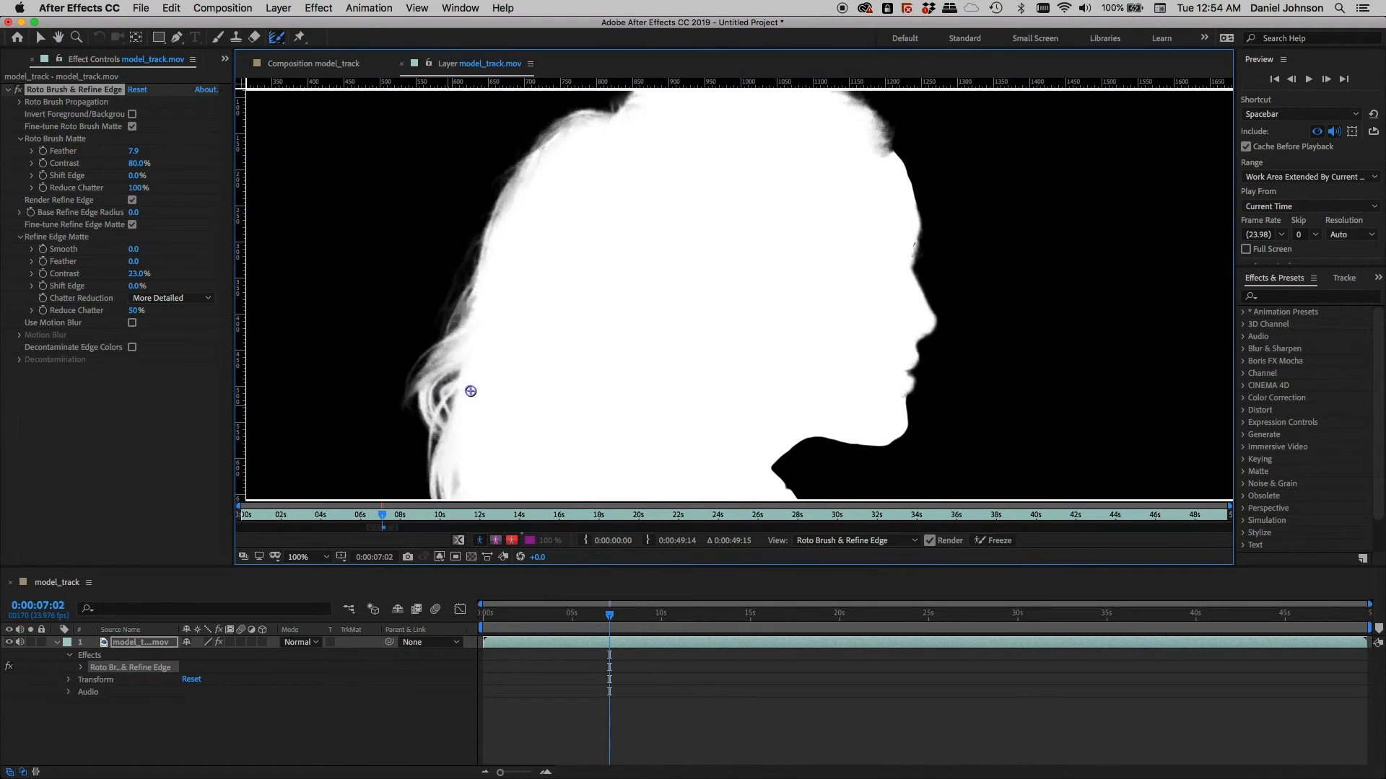
key("space")
left_click_drag(435, 424, 472, 267)
key("space")
left_click_drag(648, 285, 458, 402)
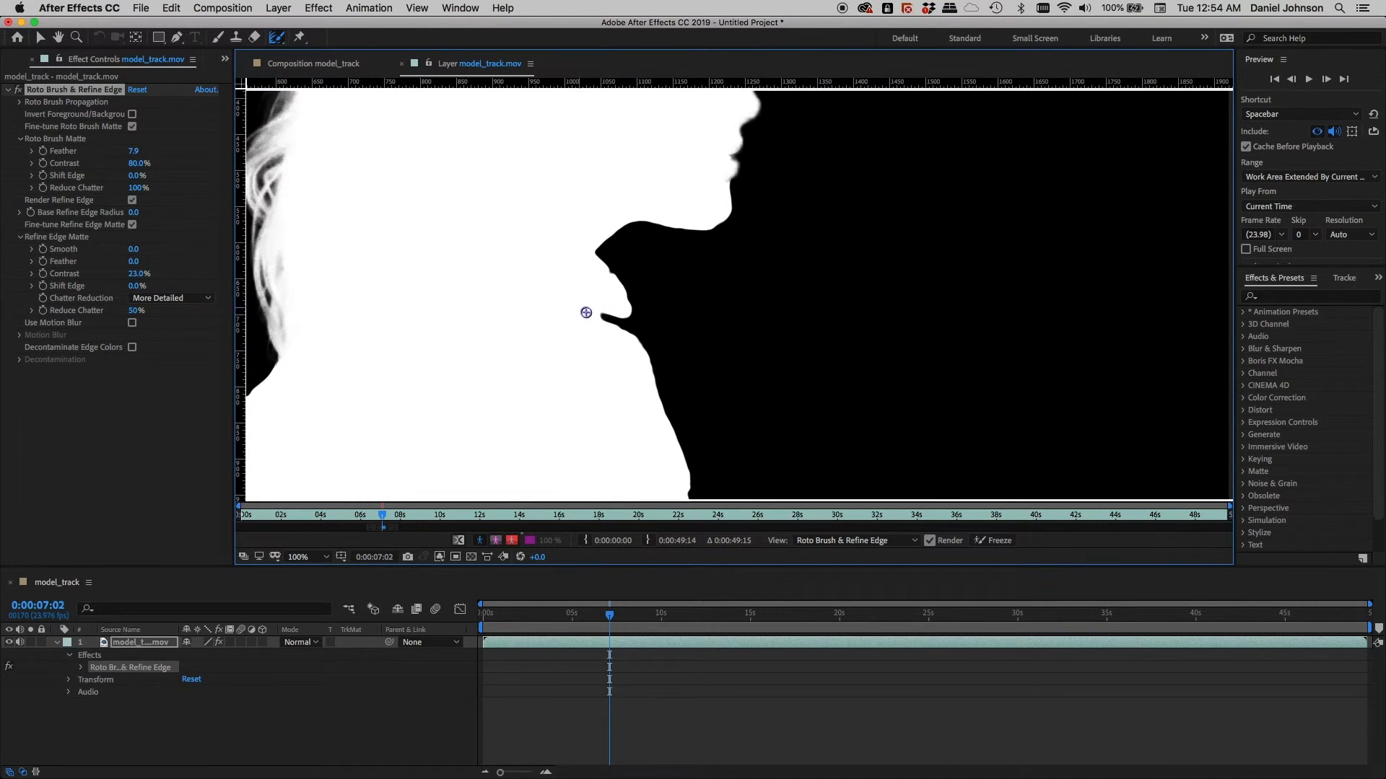
key("space")
left_click_drag(631, 303, 538, 386)
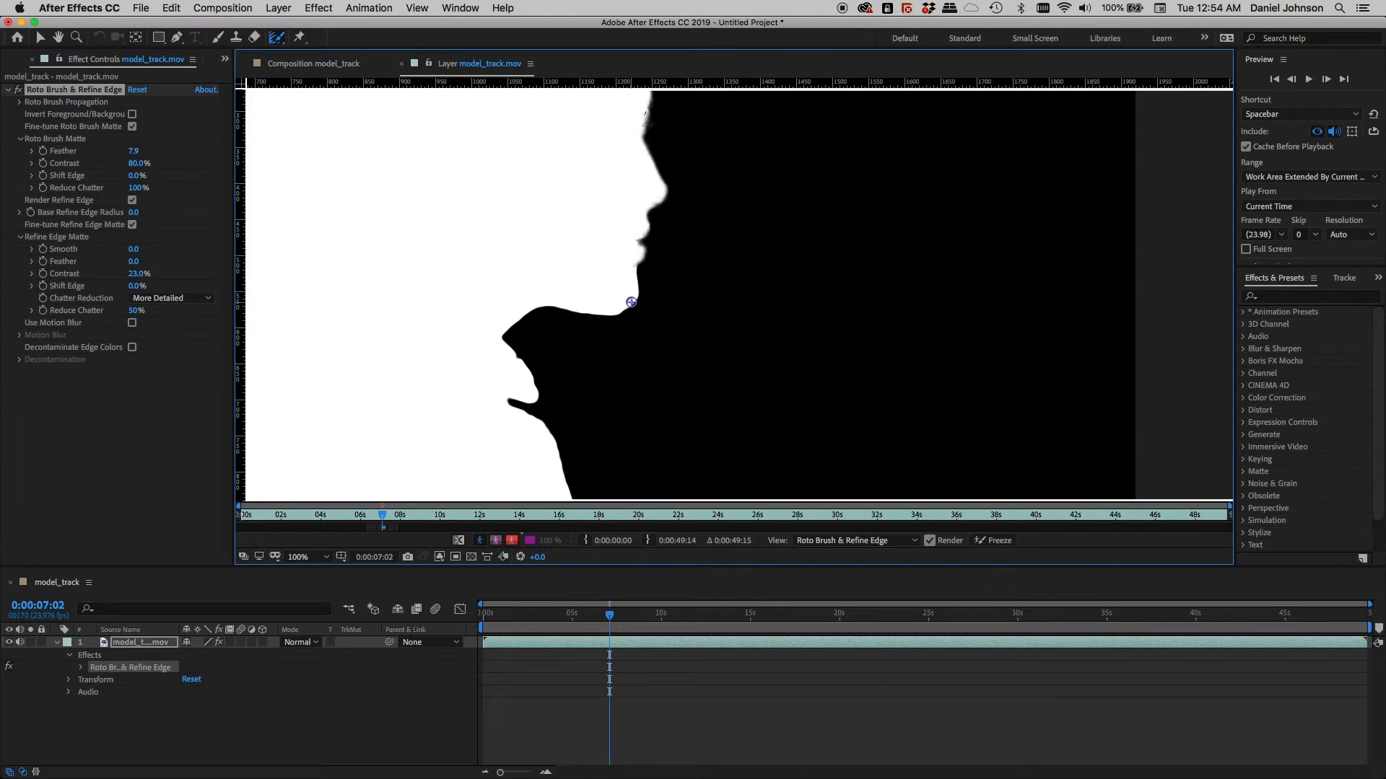
key("space")
left_click_drag(661, 286, 628, 357)
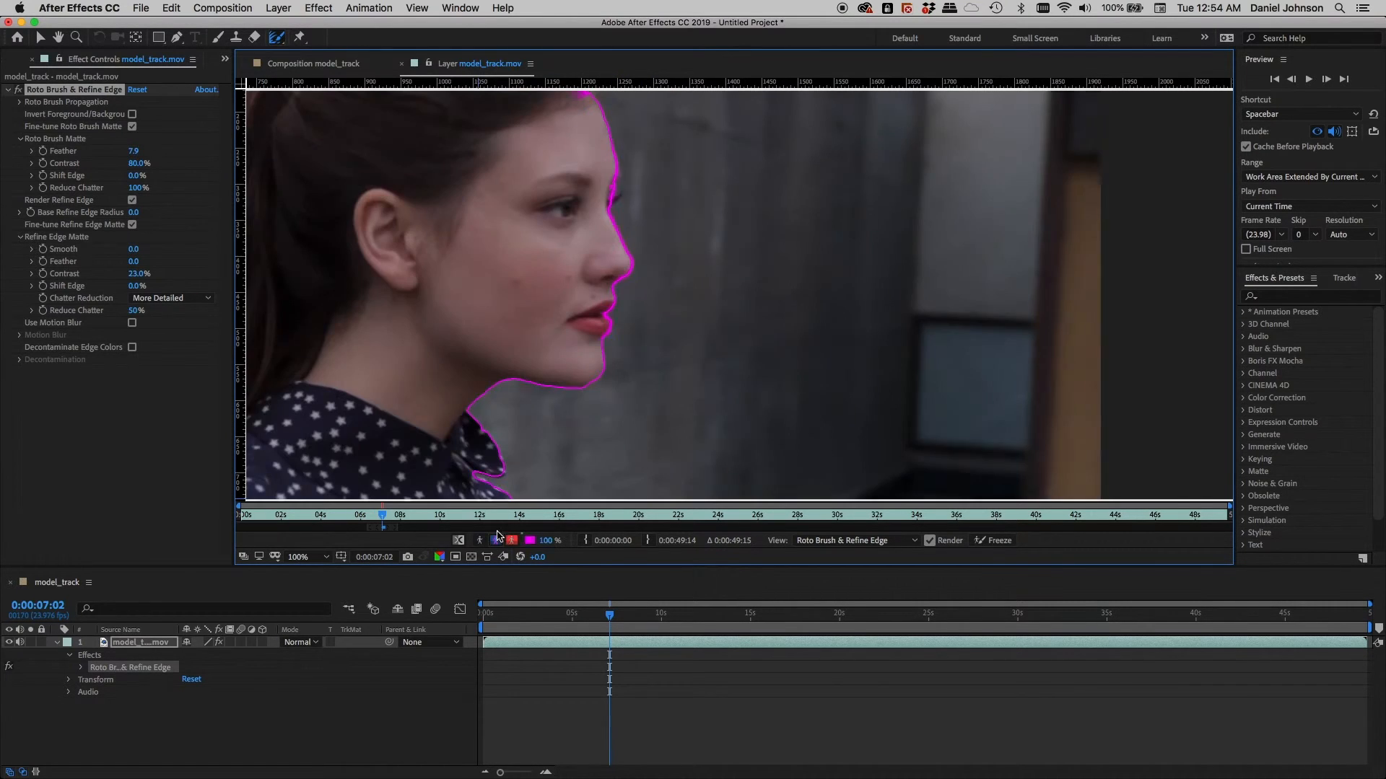
- Touch up the edge around the eyelashes with short Refine Edge strokes, checking the cutout on black, and continue on frame 0:00:07:03
left_click(495, 540)
left_click(611, 195)
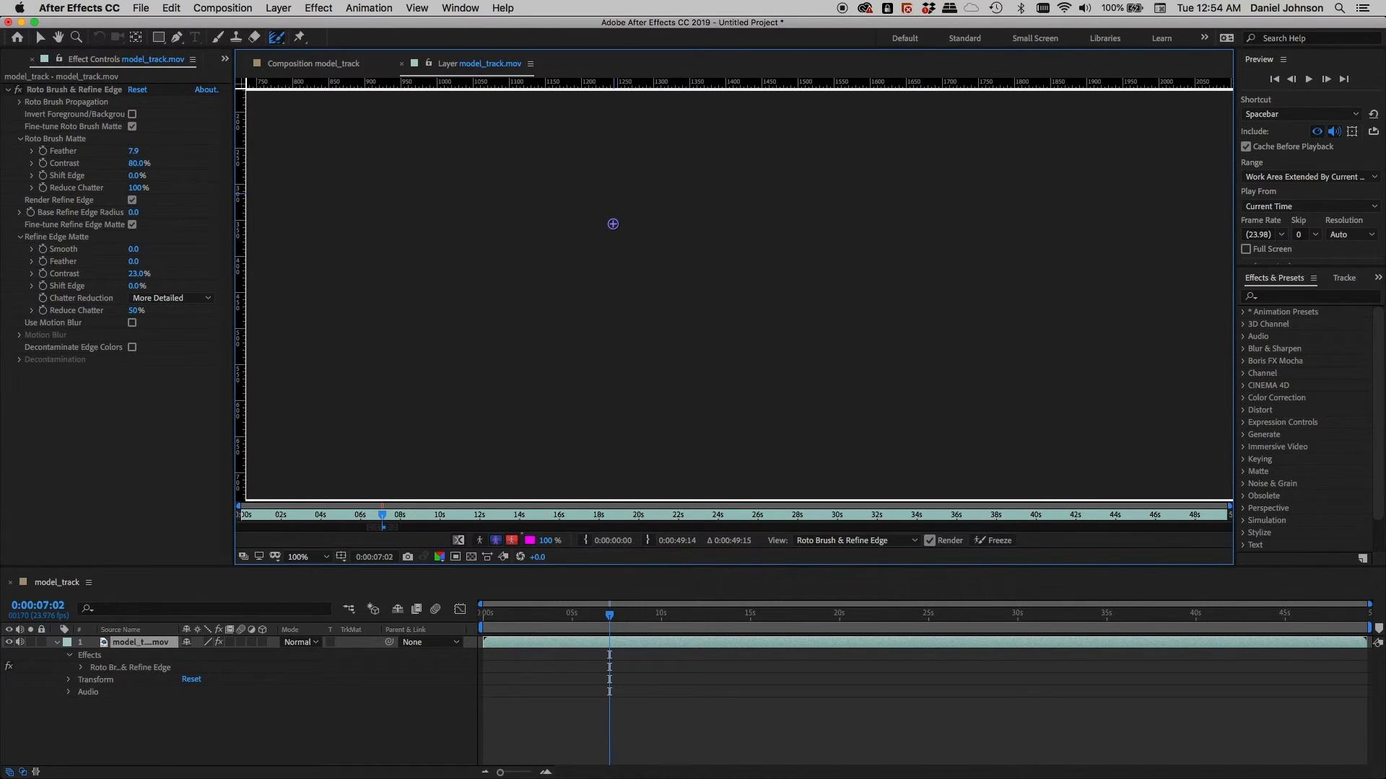
left_click(611, 228)
left_click(495, 539)
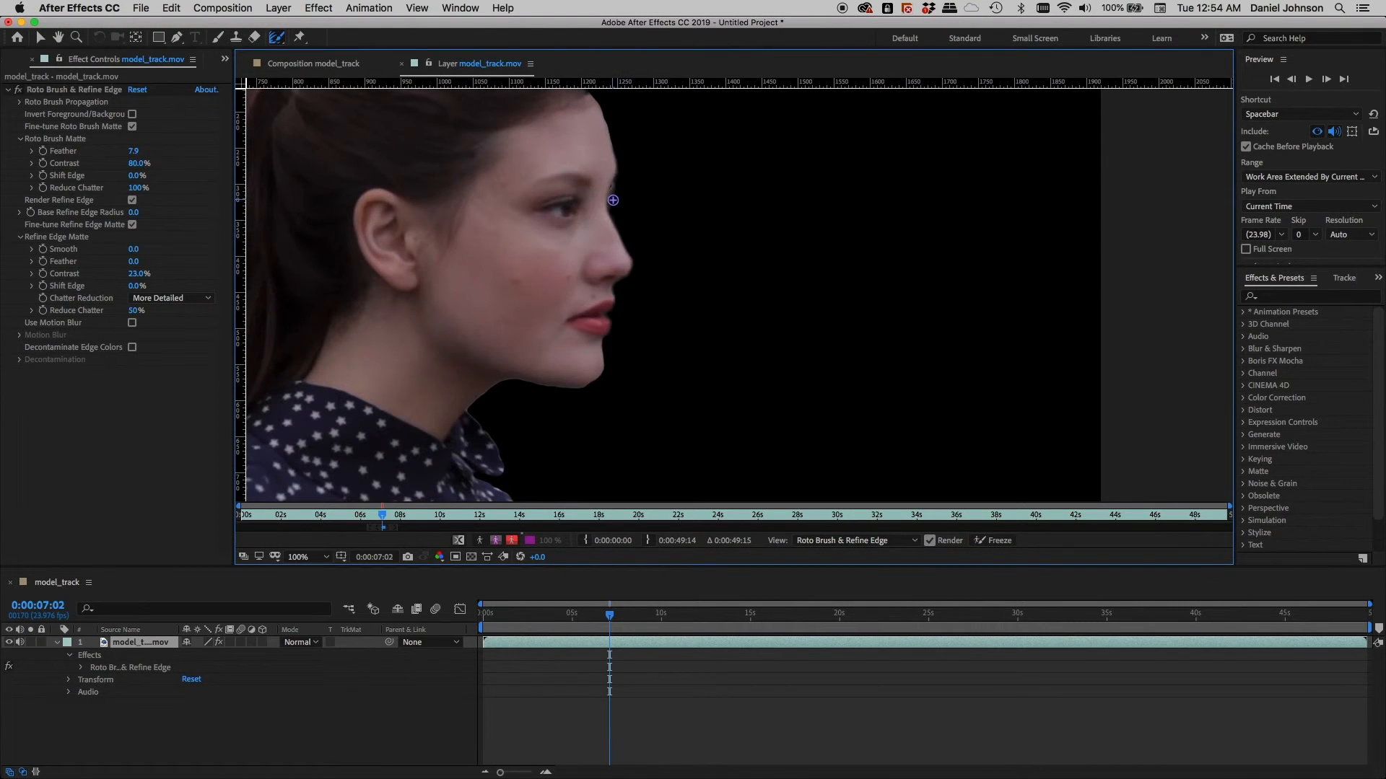
mouse_move(608, 202)
left_mouse_down()
mouse_move(606, 191)
mouse_move(622, 211)
left_mouse_up()
left_click(495, 541)
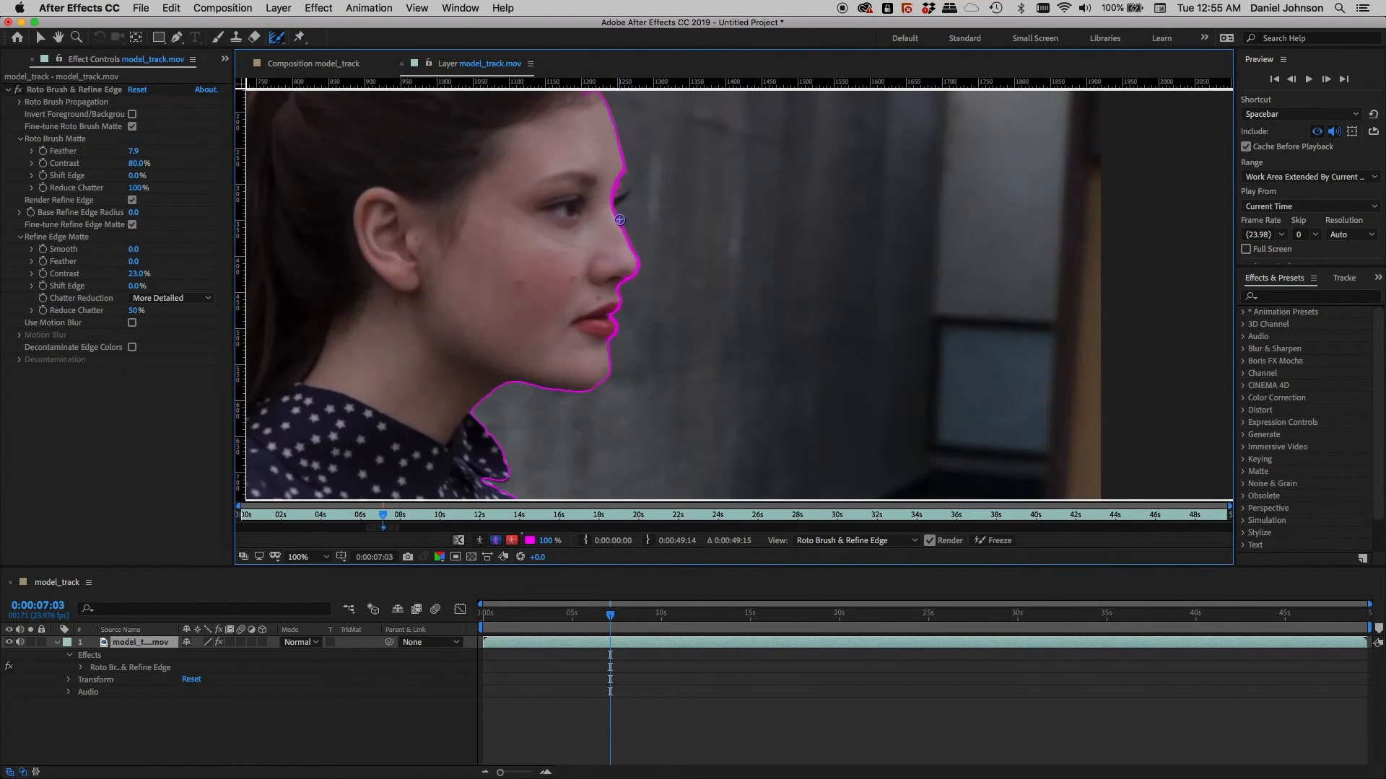
mouse_move(621, 190)
left_mouse_down()
mouse_move(610, 207)
mouse_move(619, 170)
mouse_move(627, 191)
mouse_move(611, 208)
left_mouse_up()
- Set the Refine Edge Matte's Contrast to 6% and paint a Refine Edge stroke around the chin and along the jaw
left_click_drag(136, 280, 117, 279)
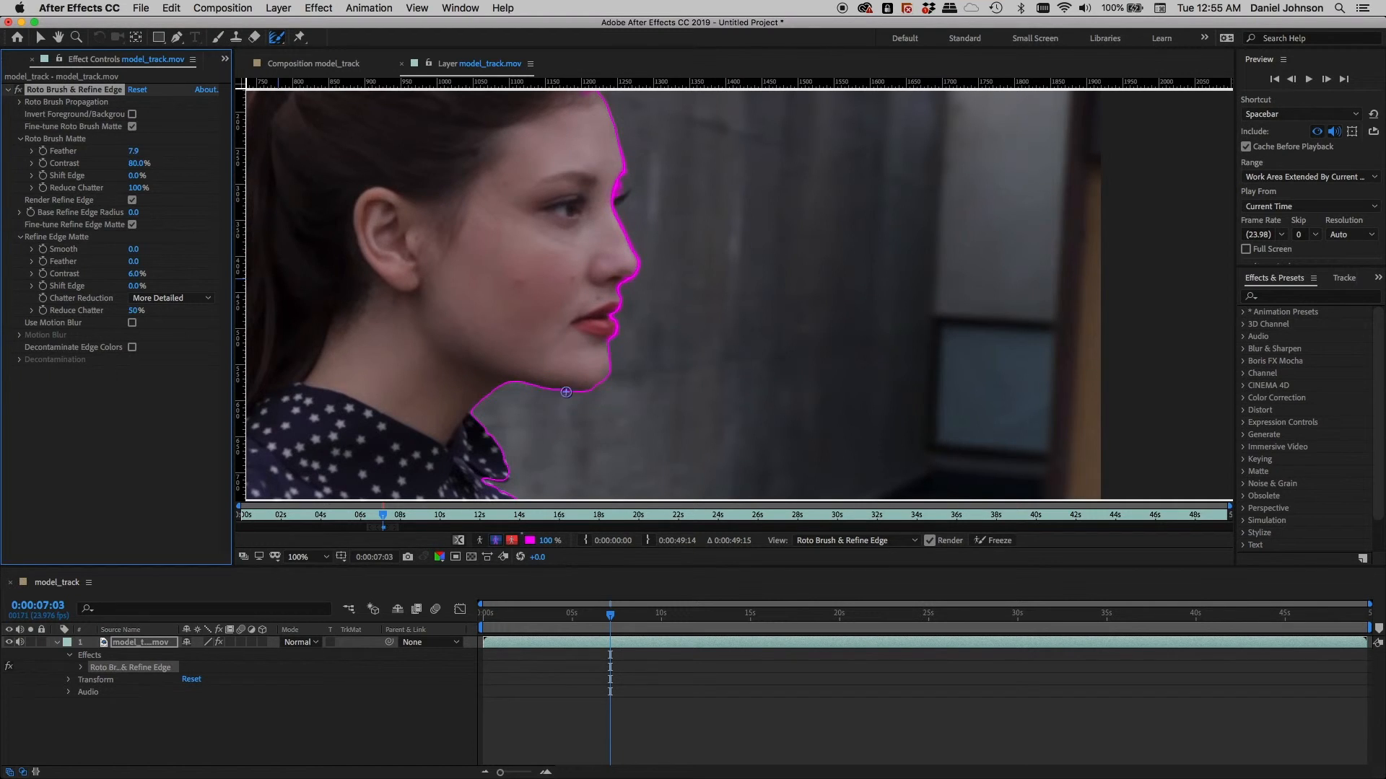
left_click(609, 369)
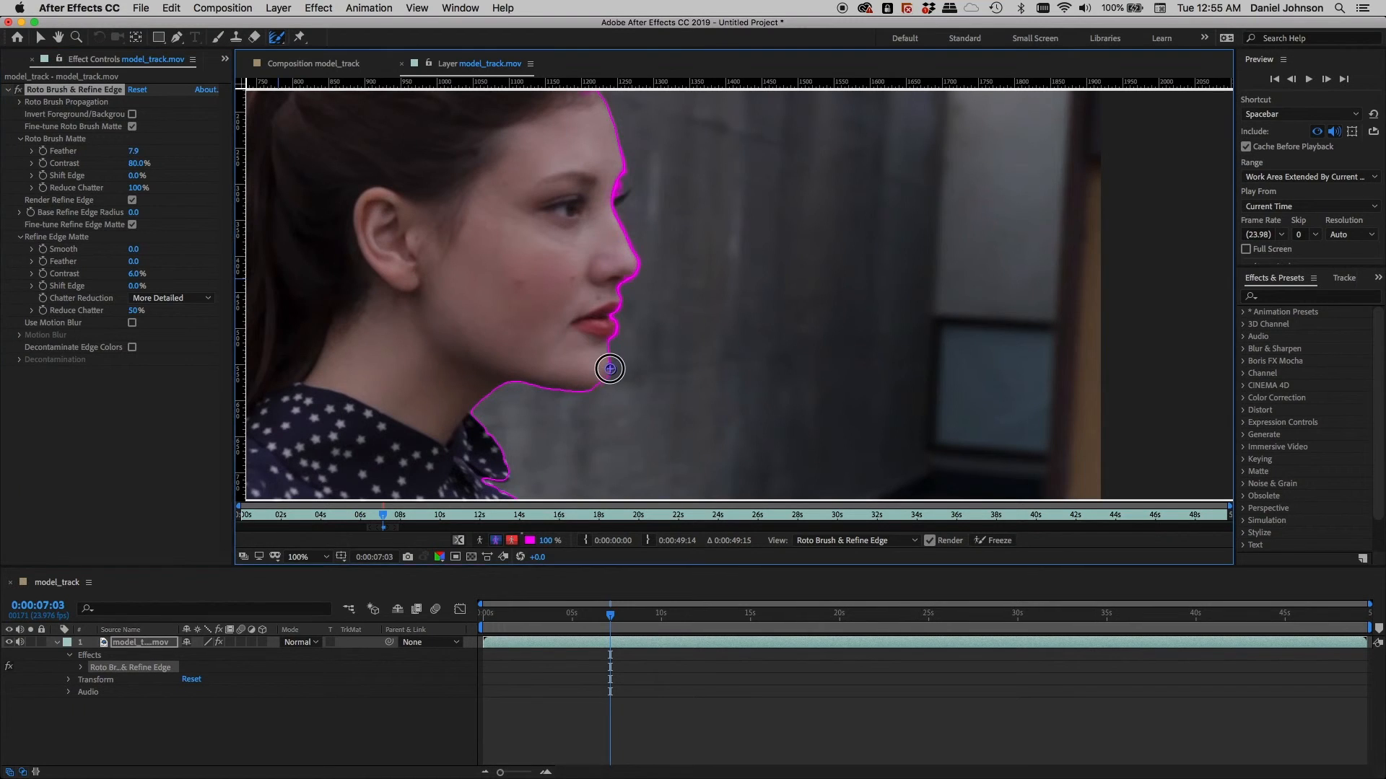
left_click_drag(609, 369, 530, 383)
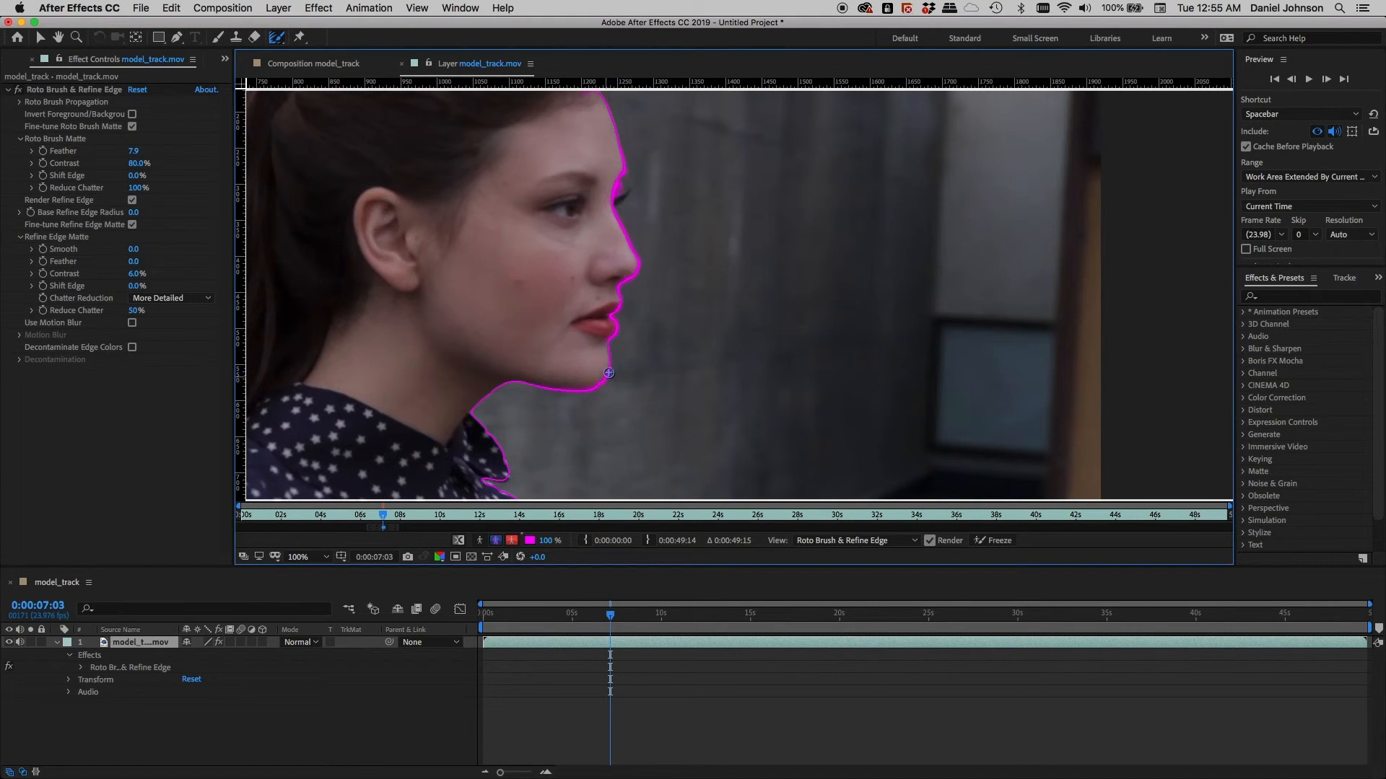
- Inspect the alpha matte at the collar, hair and face, check the boundary overlay around the head, and return to the Refine Edge X-ray view
left_click(480, 540)
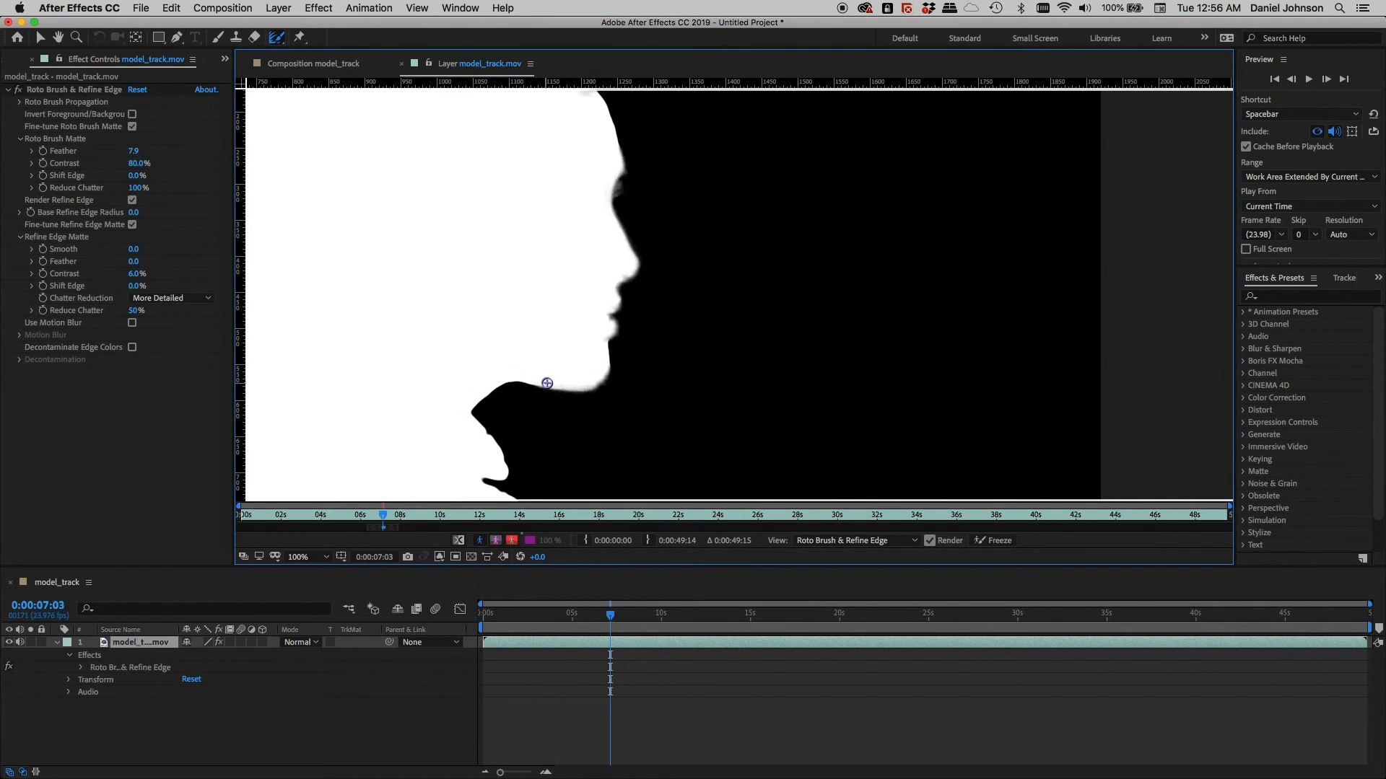
left_click_drag(509, 444, 537, 363)
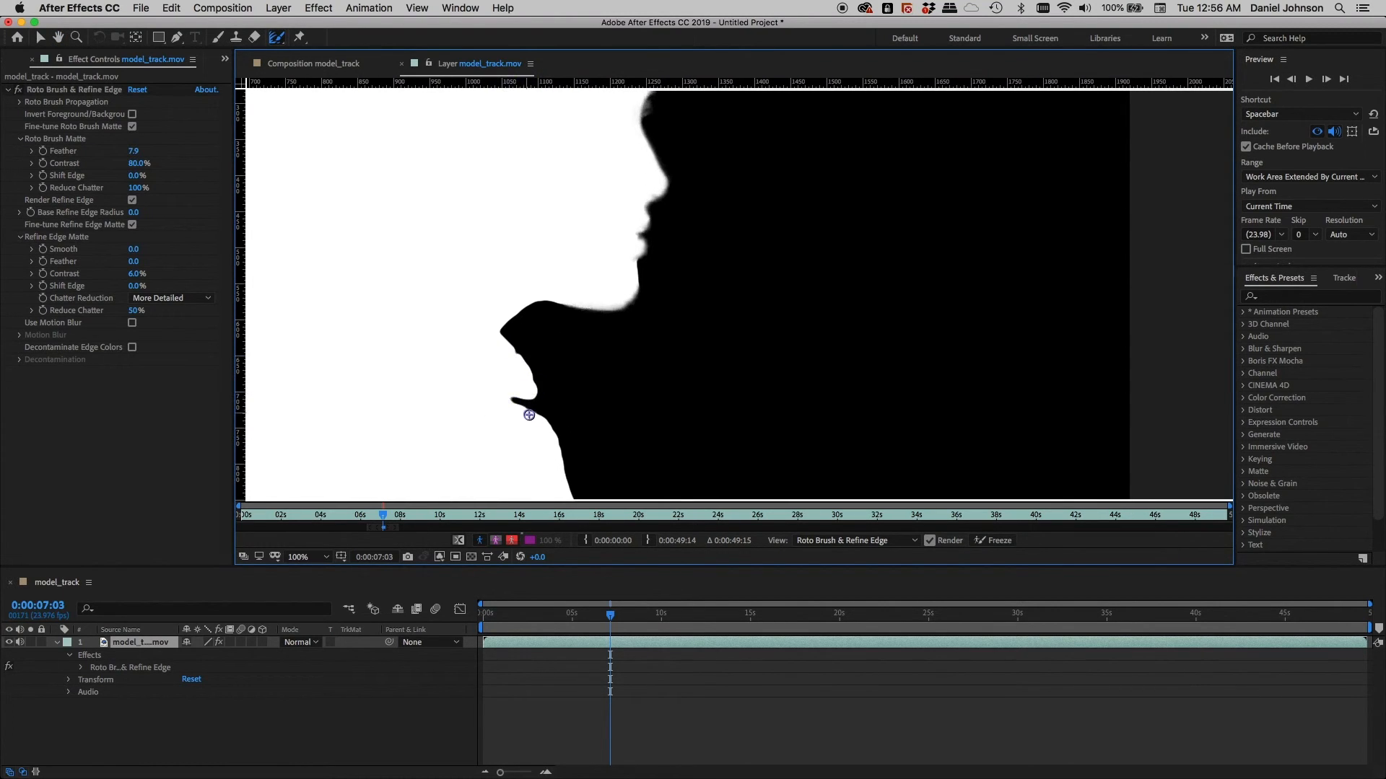
mouse_move(509, 433)
left_mouse_down()
mouse_move(560, 290)
mouse_move(625, 340)
mouse_move(608, 397)
left_mouse_up()
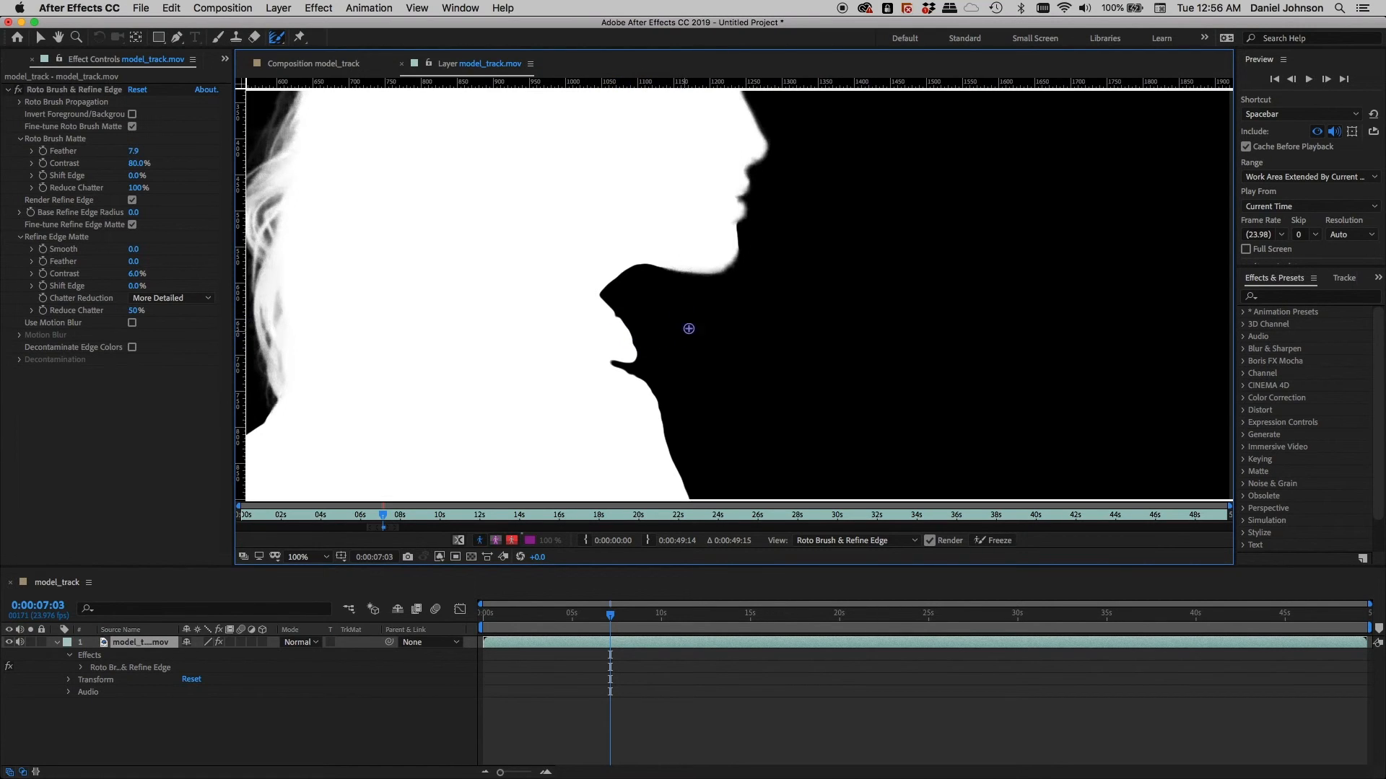
left_click_drag(686, 328, 578, 470)
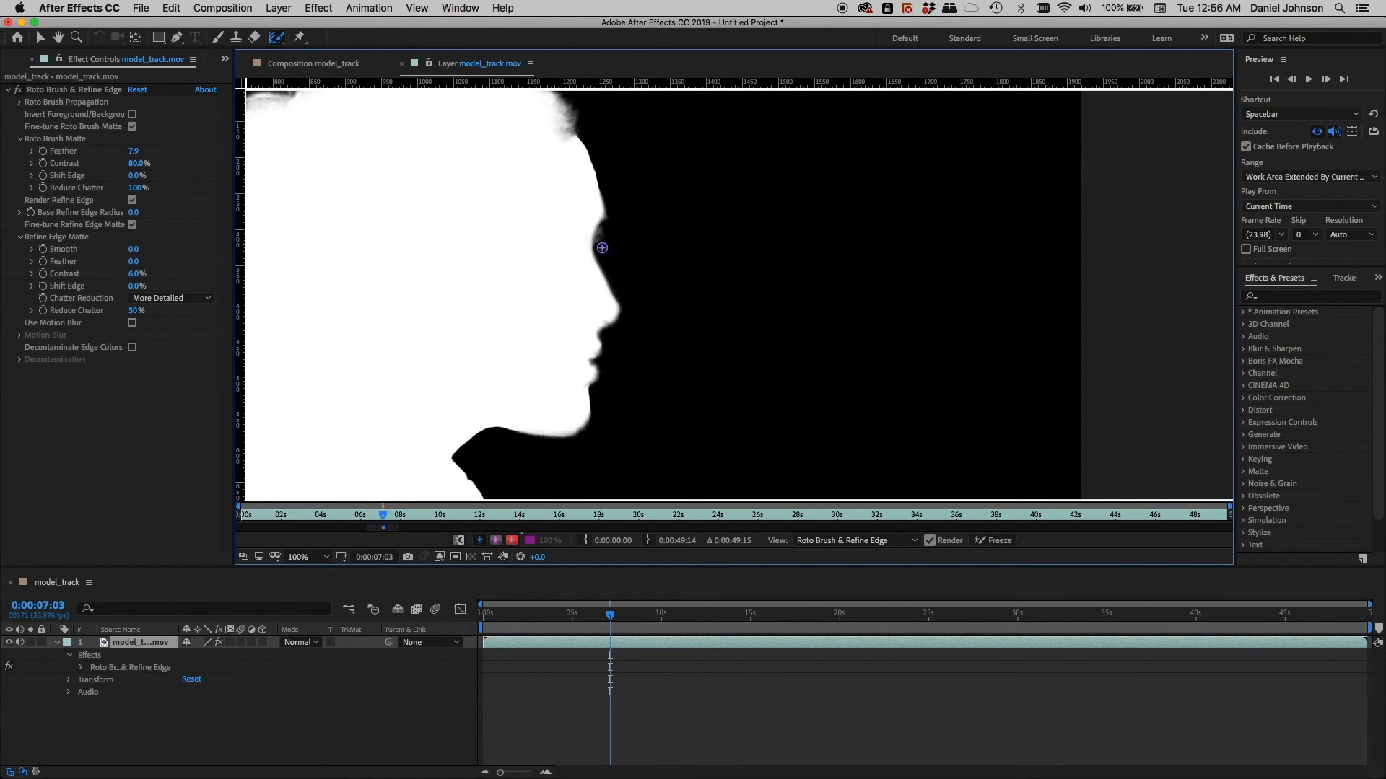
left_click(495, 541)
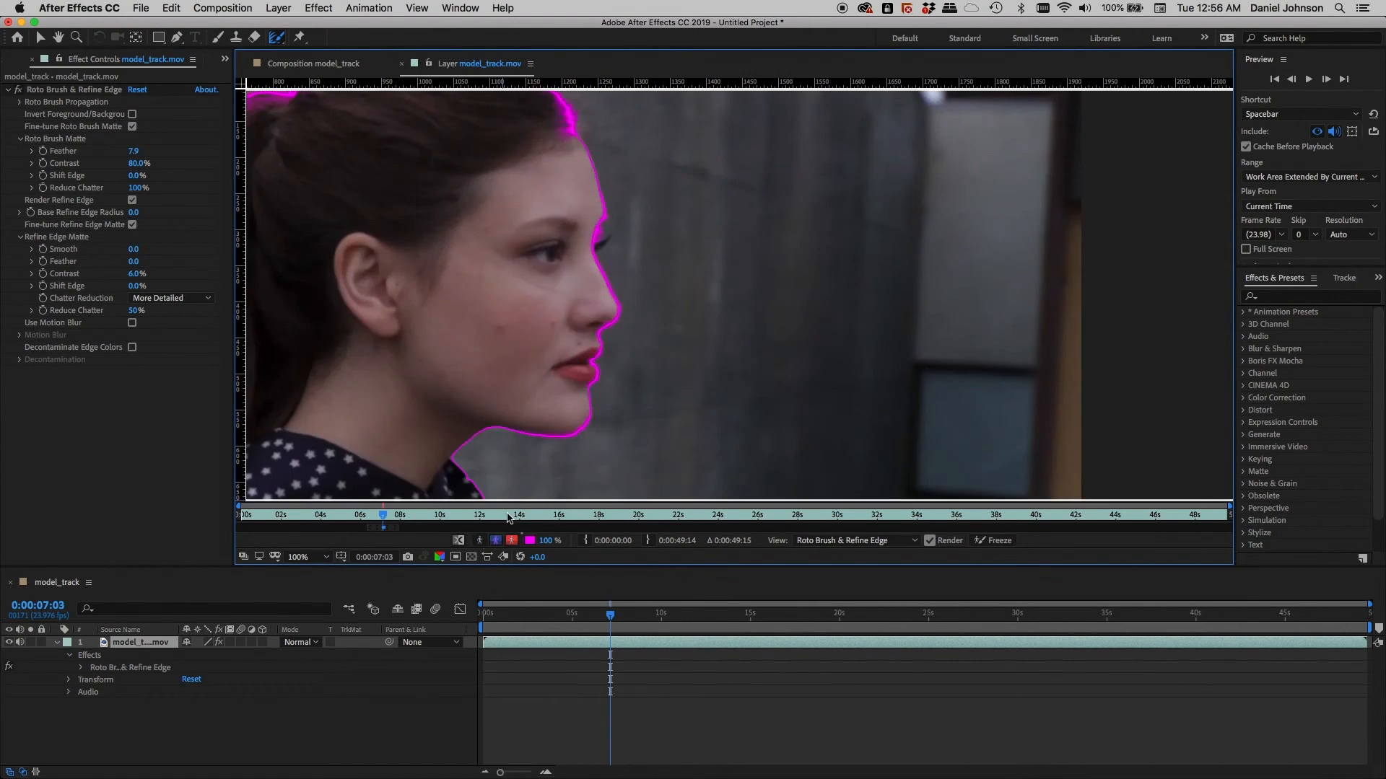
left_click_drag(455, 370, 591, 447)
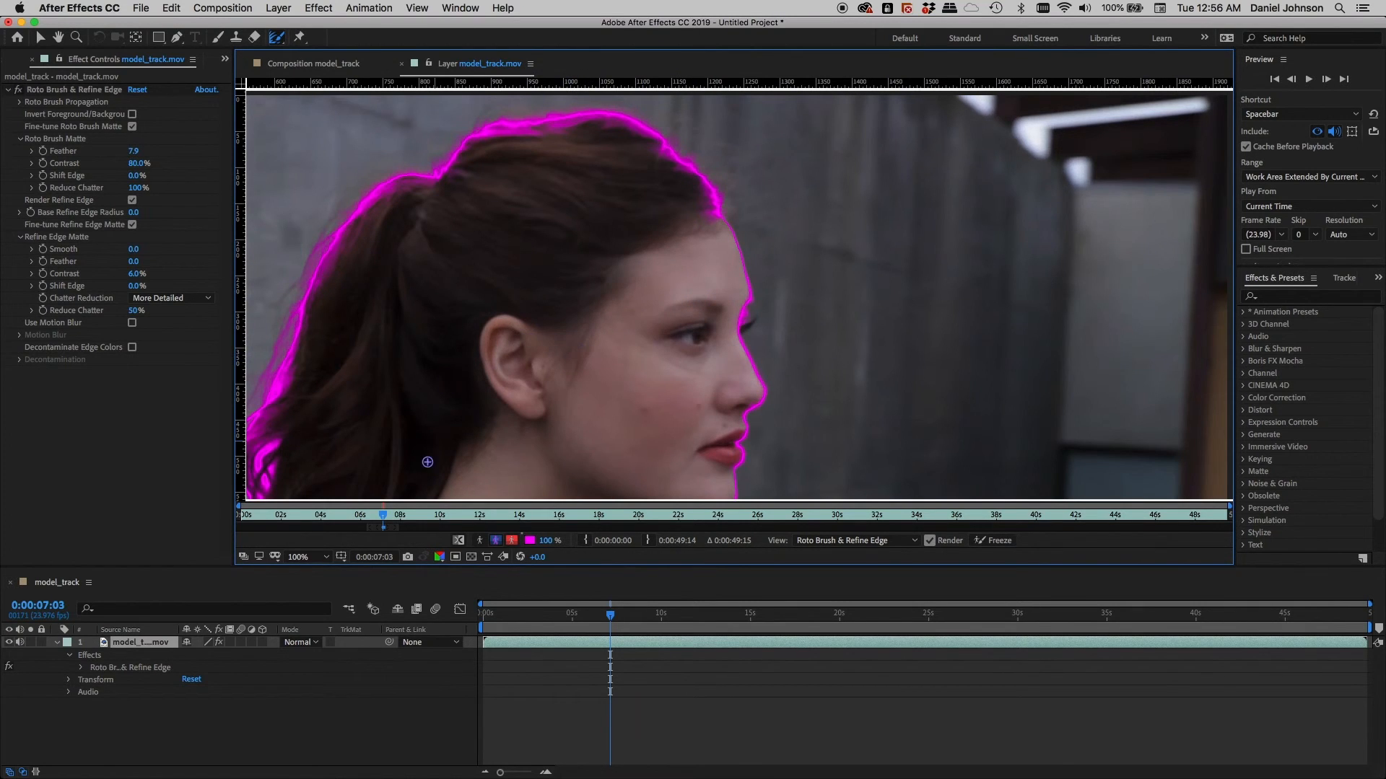
left_click(458, 542)
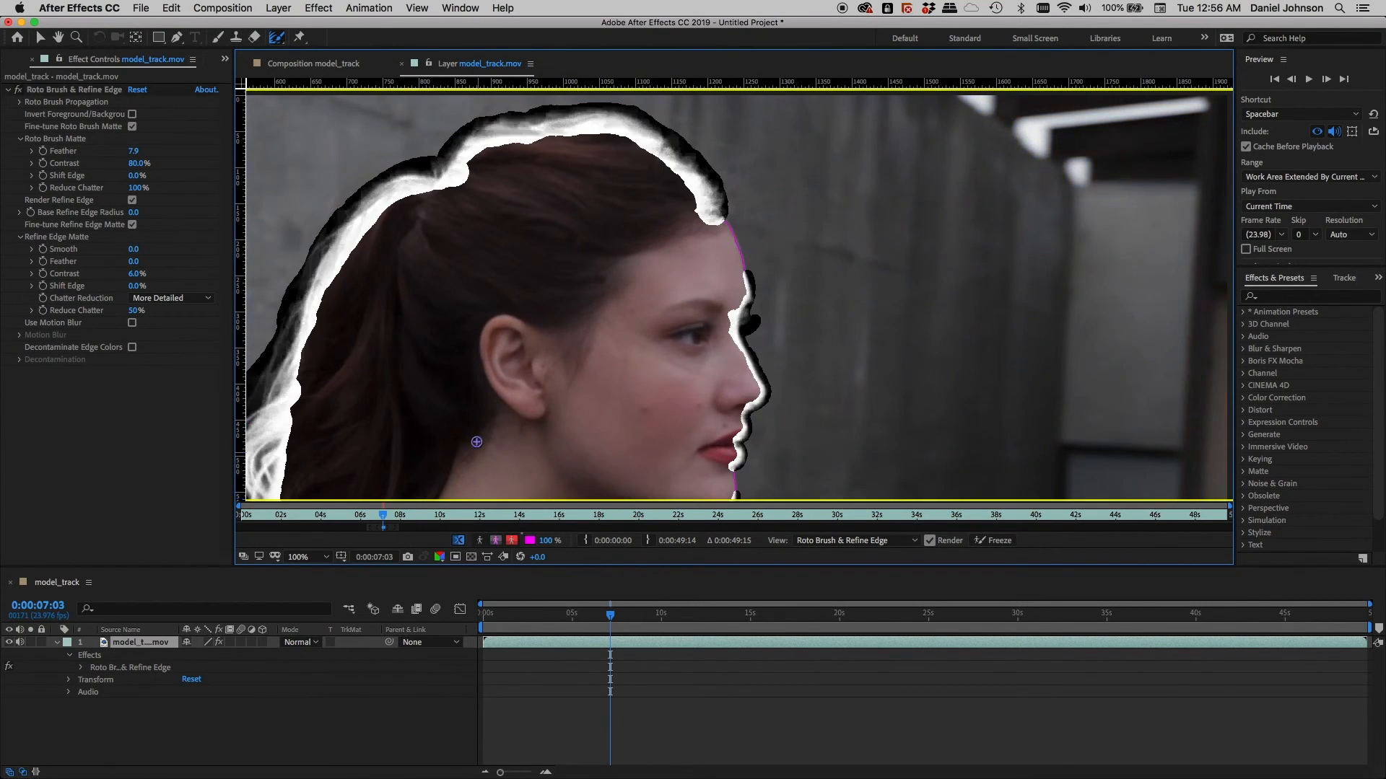
- Compare the Refine Edge X-ray along the ponytail and face between frames 0:00:07:03 and 0:00:07:04
left_click_drag(619, 195, 617, 254)
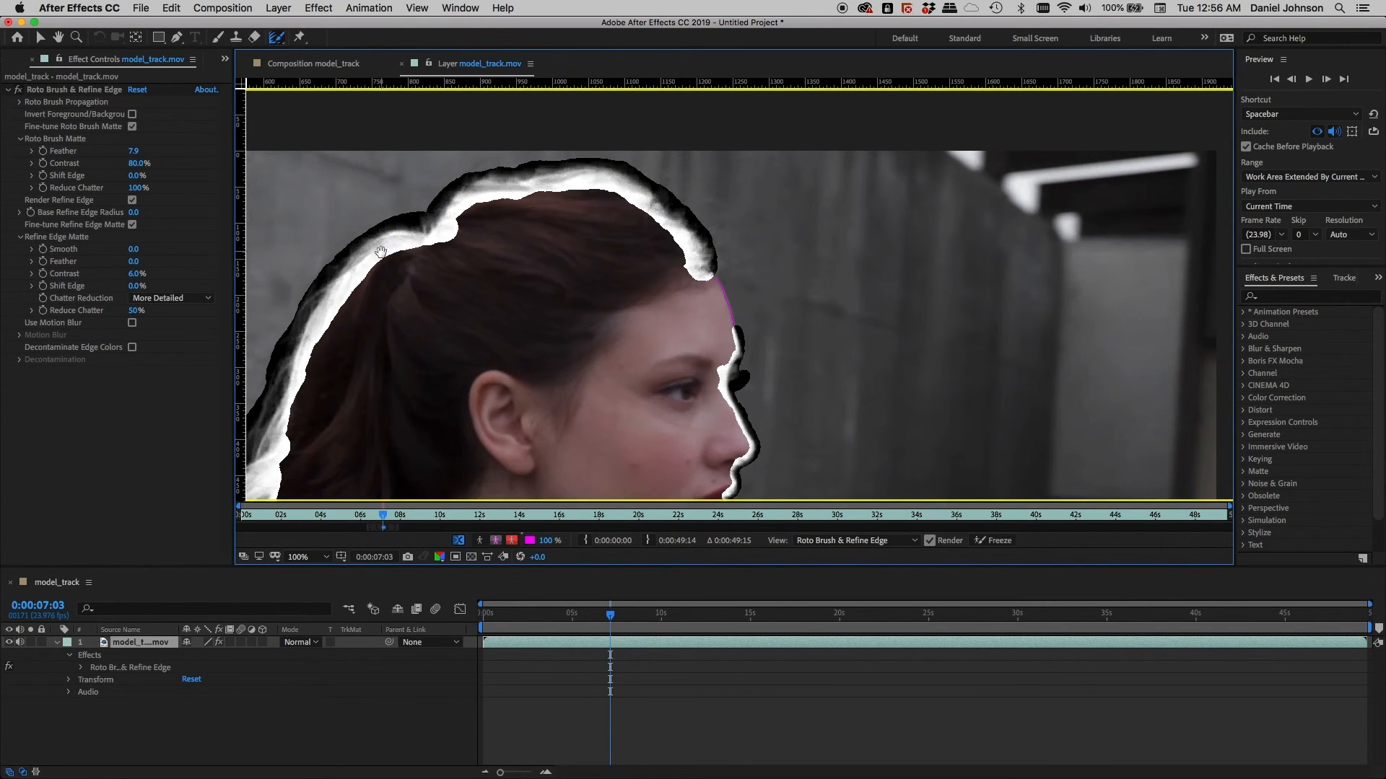
left_click_drag(390, 236, 557, 185)
scroll(454, 335, "down", 4)
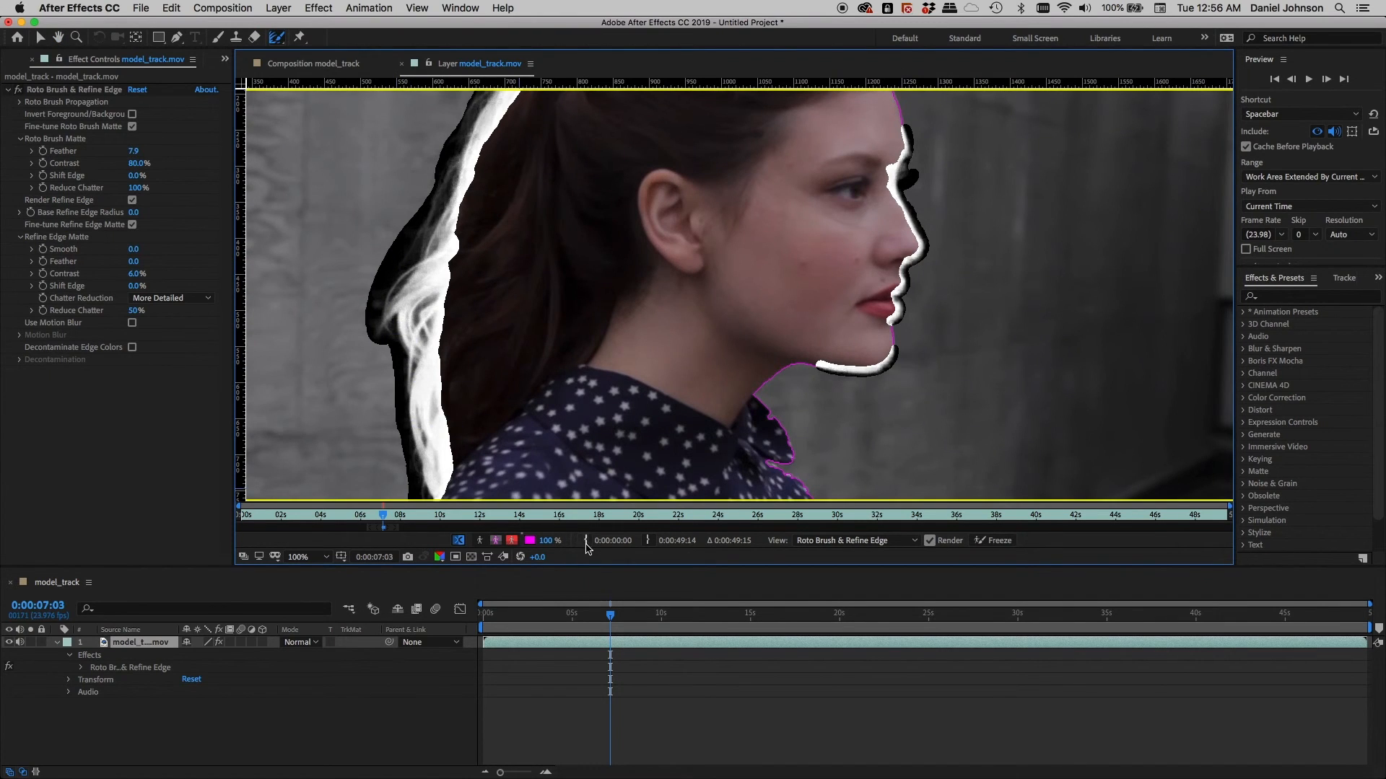
key("Page_Down")
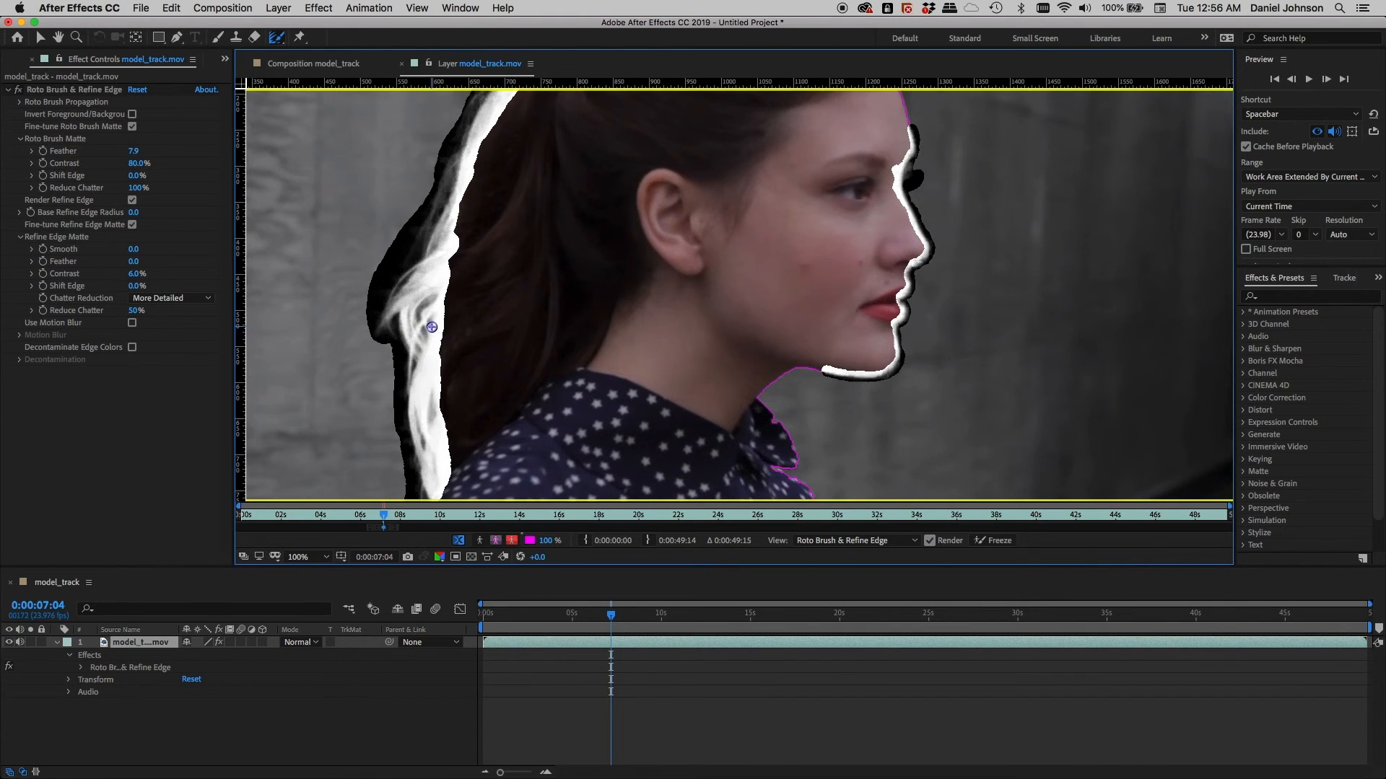
key("Page_Up")
key("Page_Down")
key("Page_Up")
key("Page_Down")
key("Page_Up")
key("Page_Down")
key("Page_Up")
key("Page_Down")
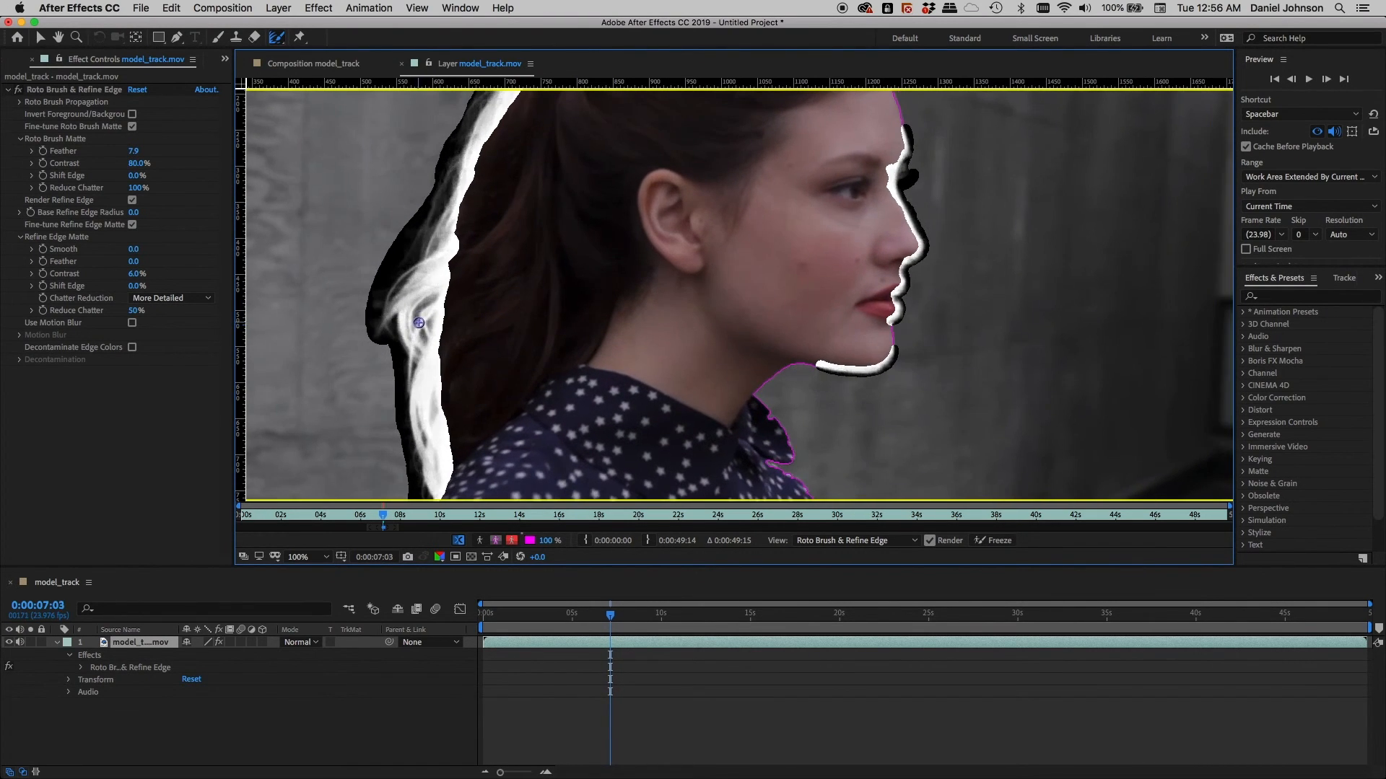
- Step back and forth between frames 0:00:07:02 and 0:00:07:08 to check the hair edge for chatter, ending on 0:00:07:07
key("Page_Down")
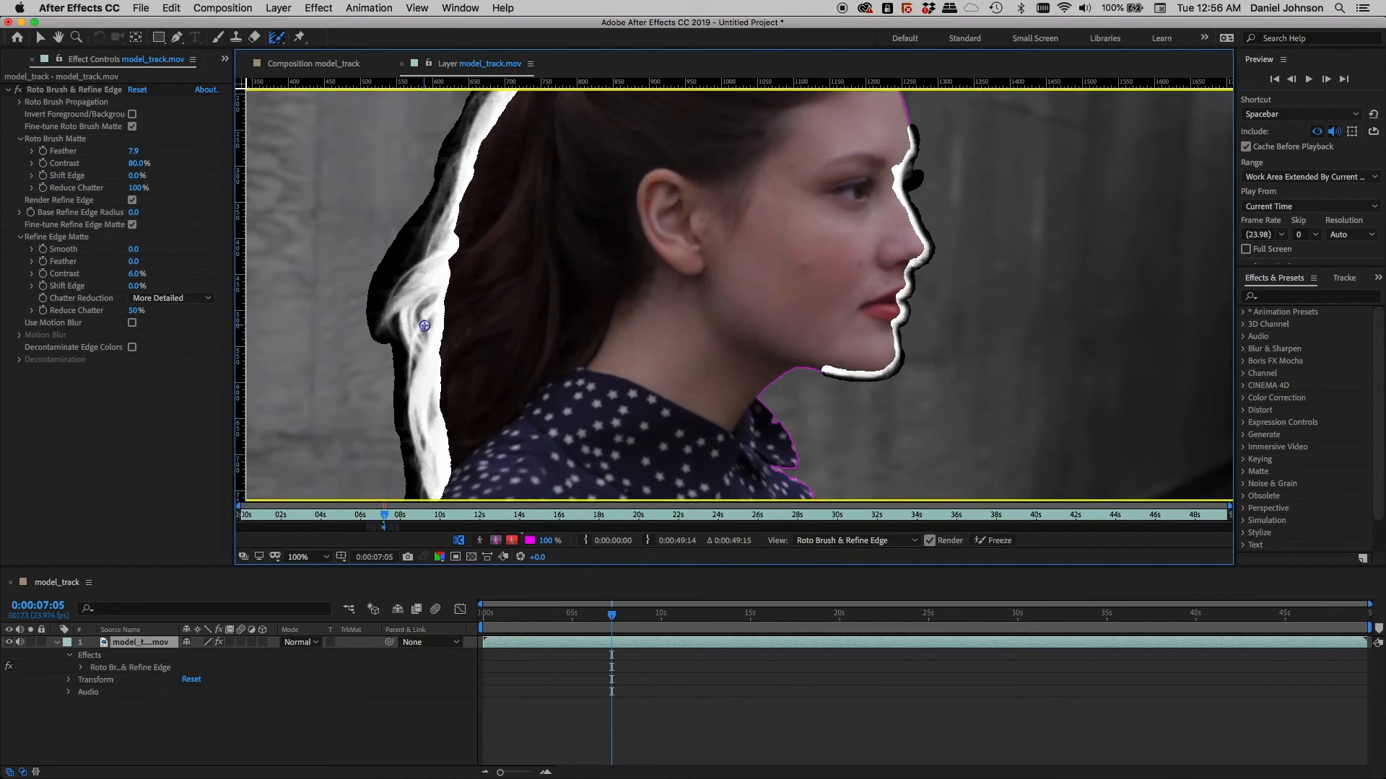
key("Page_Down")
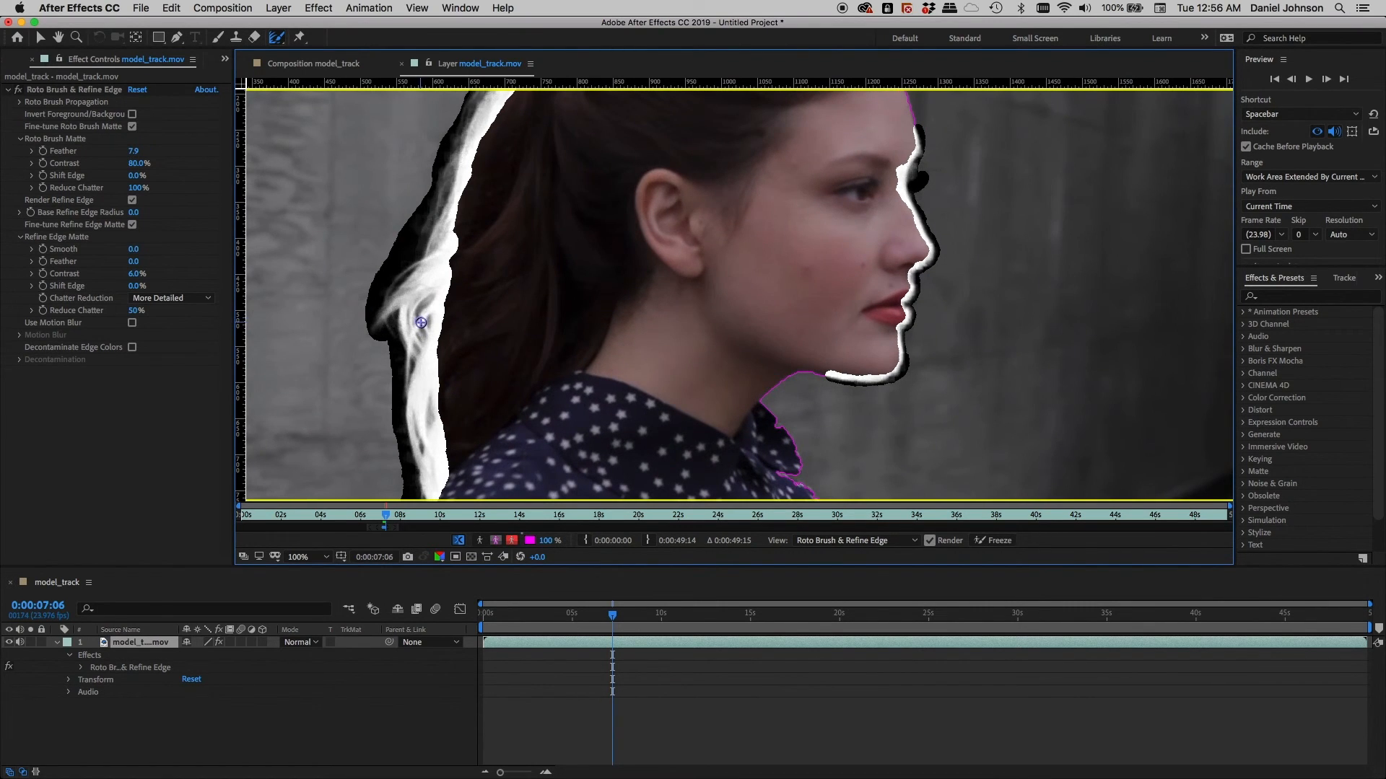
key("Page_Down")
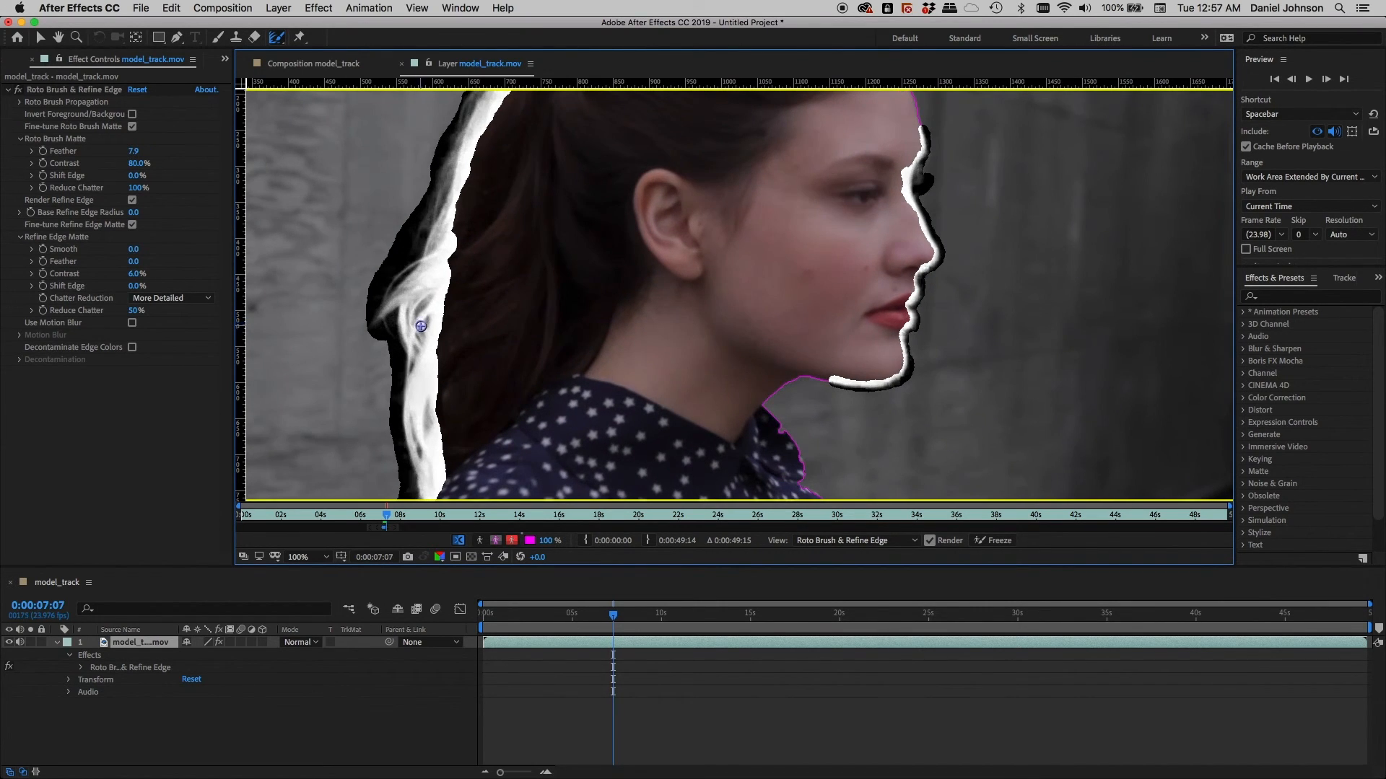
key("Page_Up")
key("Page_Up")
key("Page_Up")
key("Page_Up")
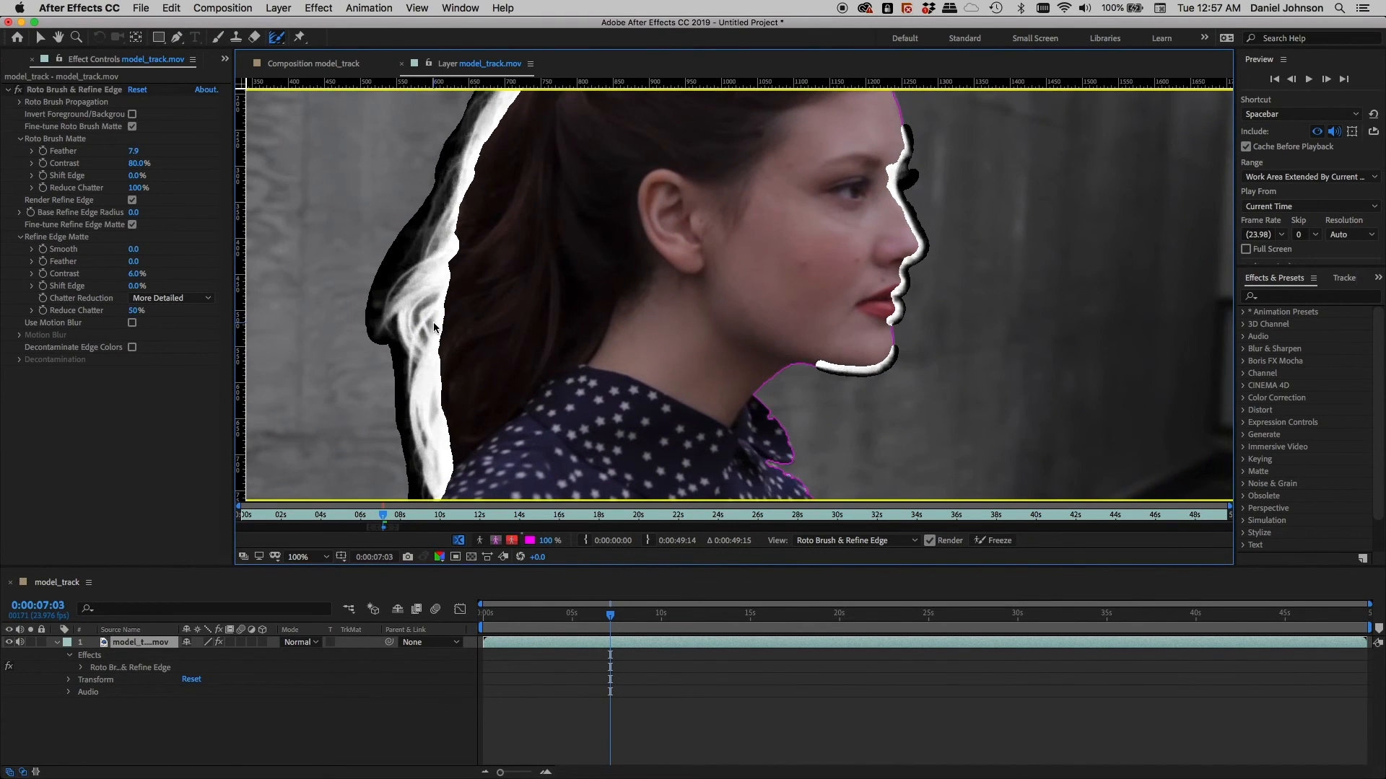
key("Page_Down")
key("Page_Down")
key("Page_Down")
key("Page_Down")
key("Page_Down")
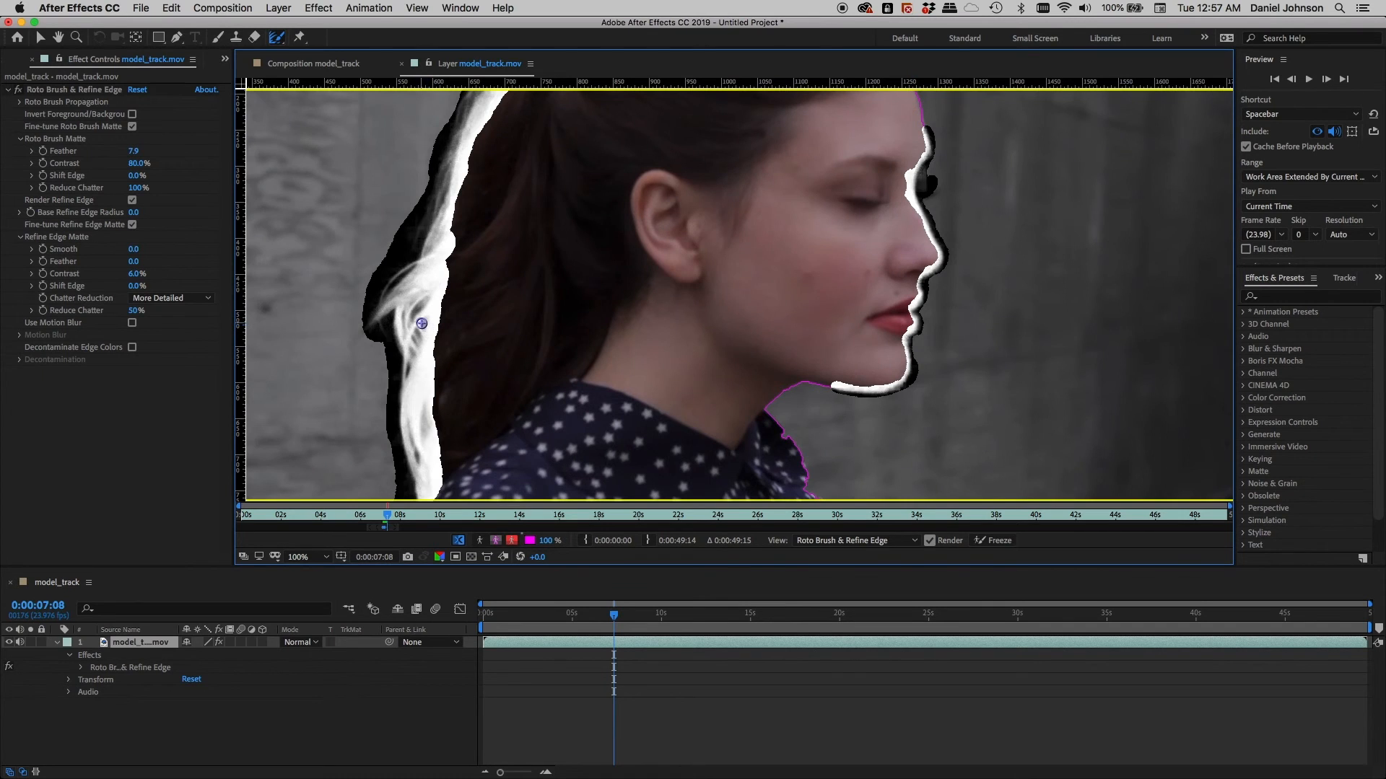
key("Page_Up")
key("Page_Up")
key("Page_Up")
key("Page_Up")
key("Page_Up")
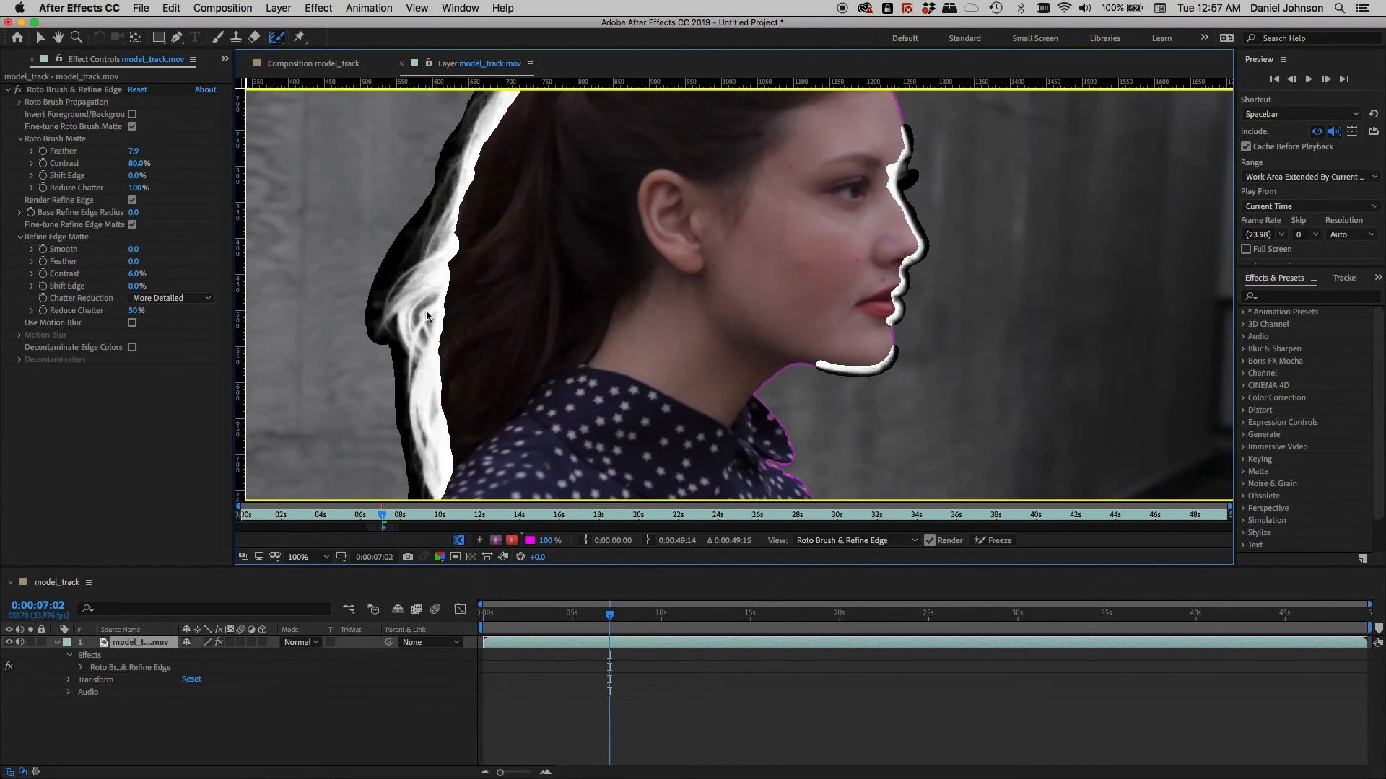
key("Page_Down")
key("Page_Down")
key("Page_Down")
key("Page_Down")
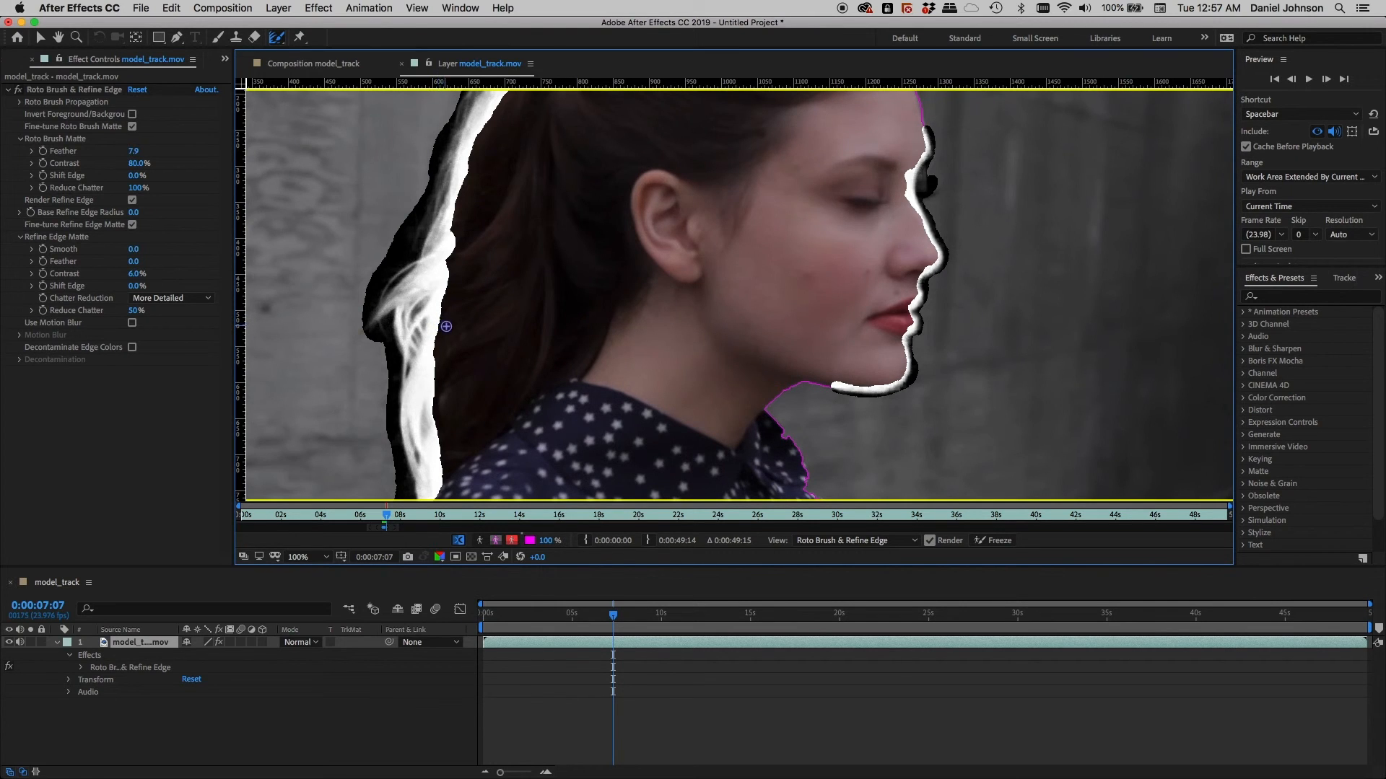
key("comma")
key("comma")
left_click_drag(695, 311, 566, 299)
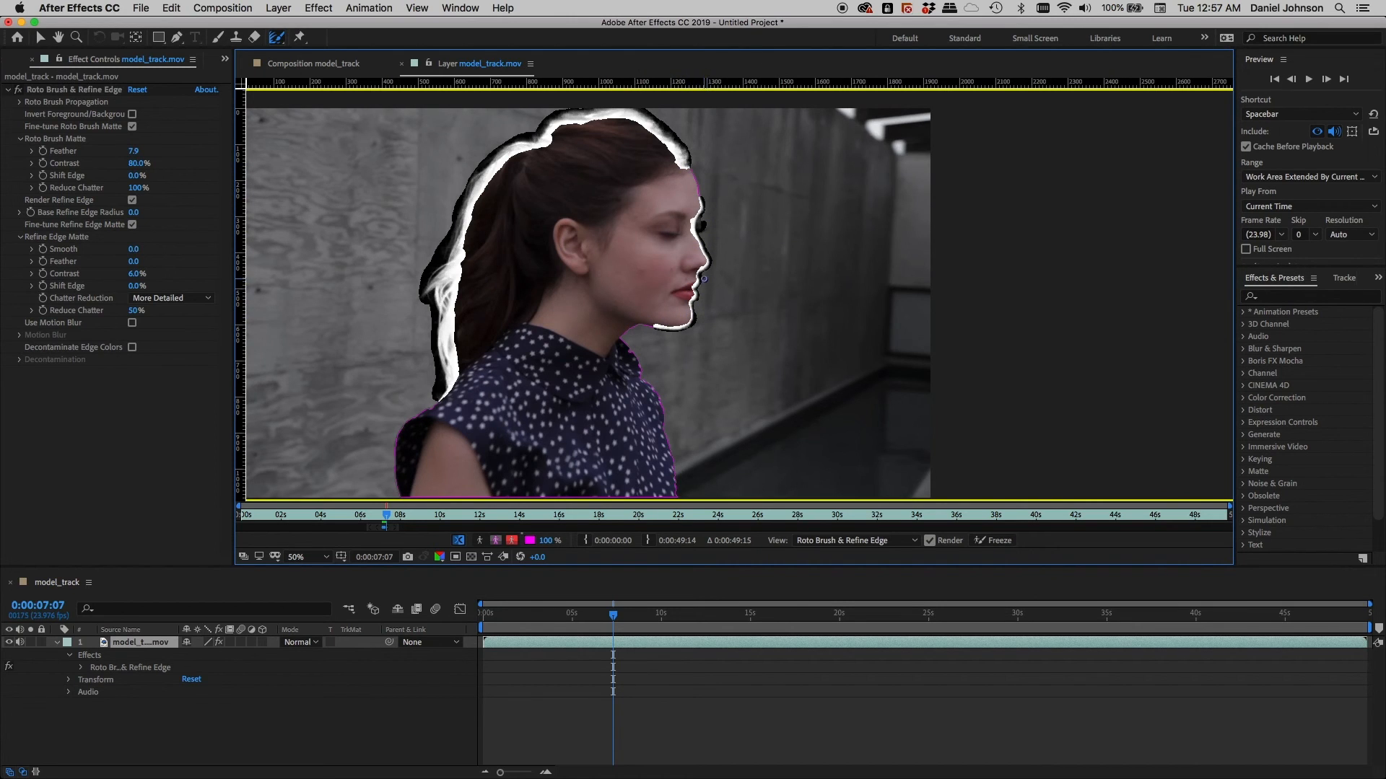
key("space")
left_click_drag(592, 259, 634, 313)
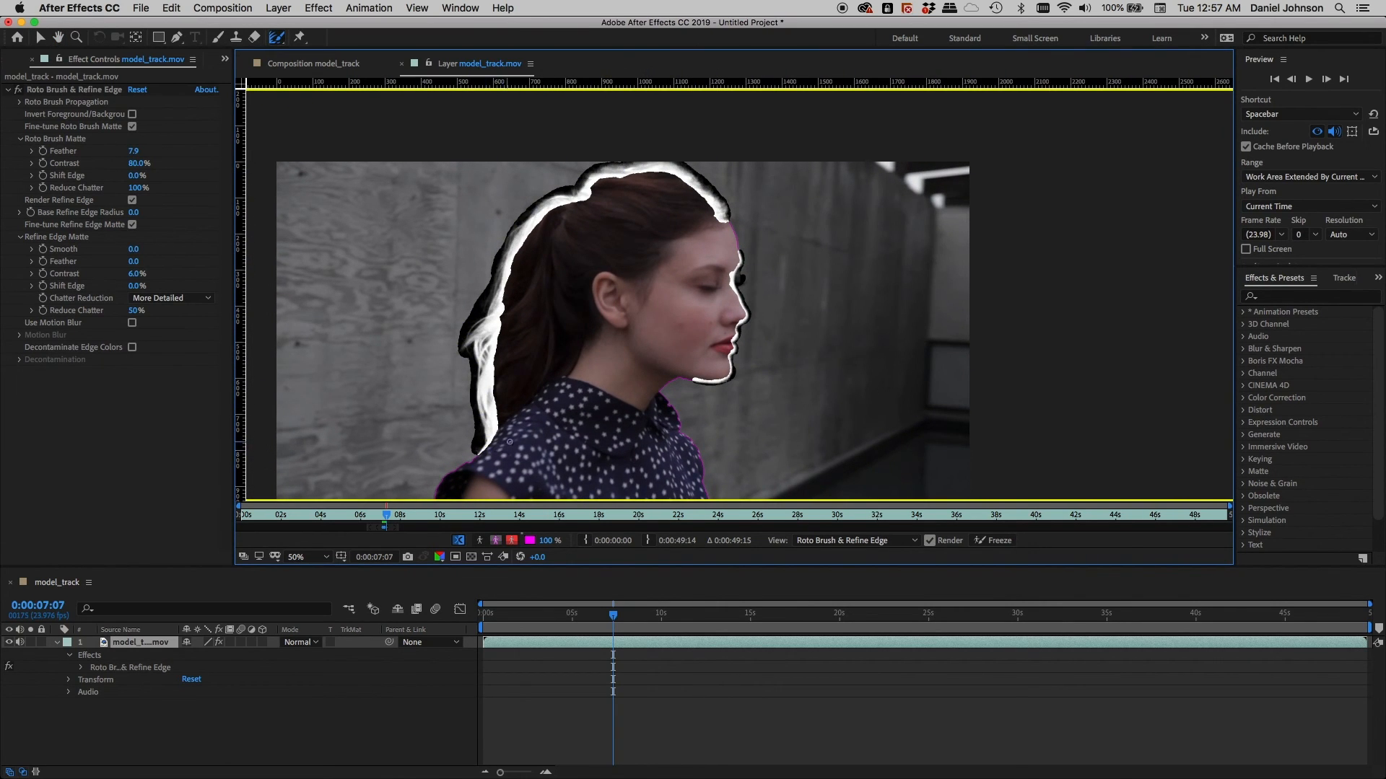
key("space")
left_click_drag(541, 441, 529, 345)
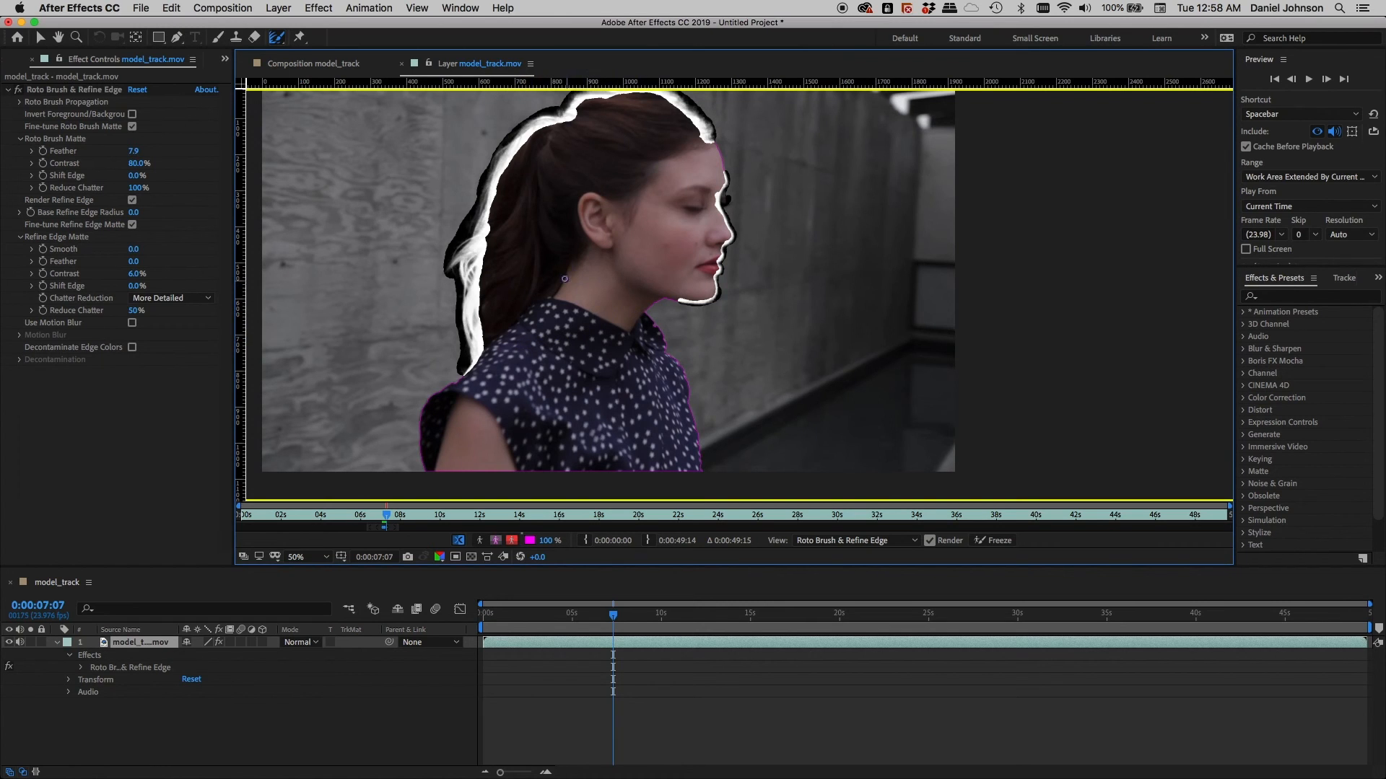
key("space")
left_click_drag(550, 260, 546, 319)
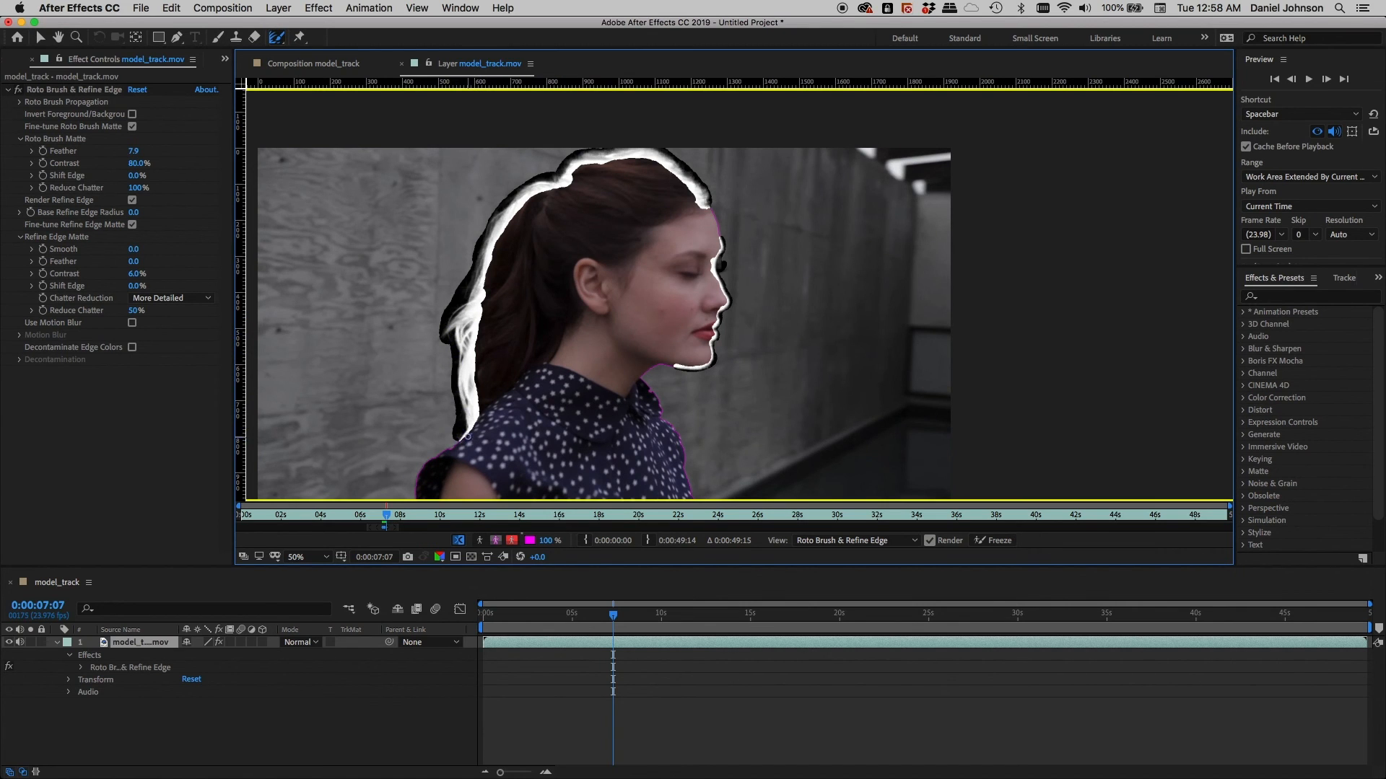
key("space")
left_click_drag(467, 436, 495, 389)
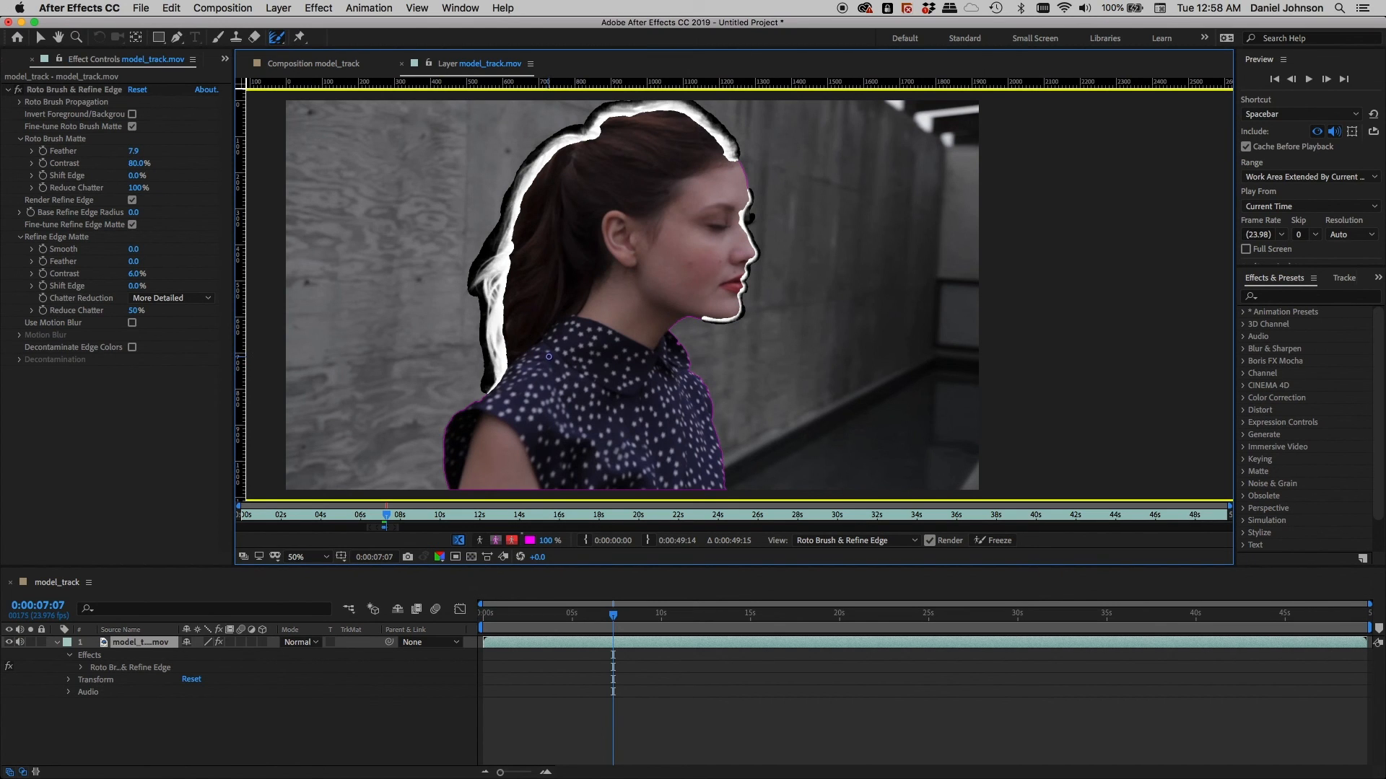
key("space")
left_click_drag(569, 291, 528, 326)
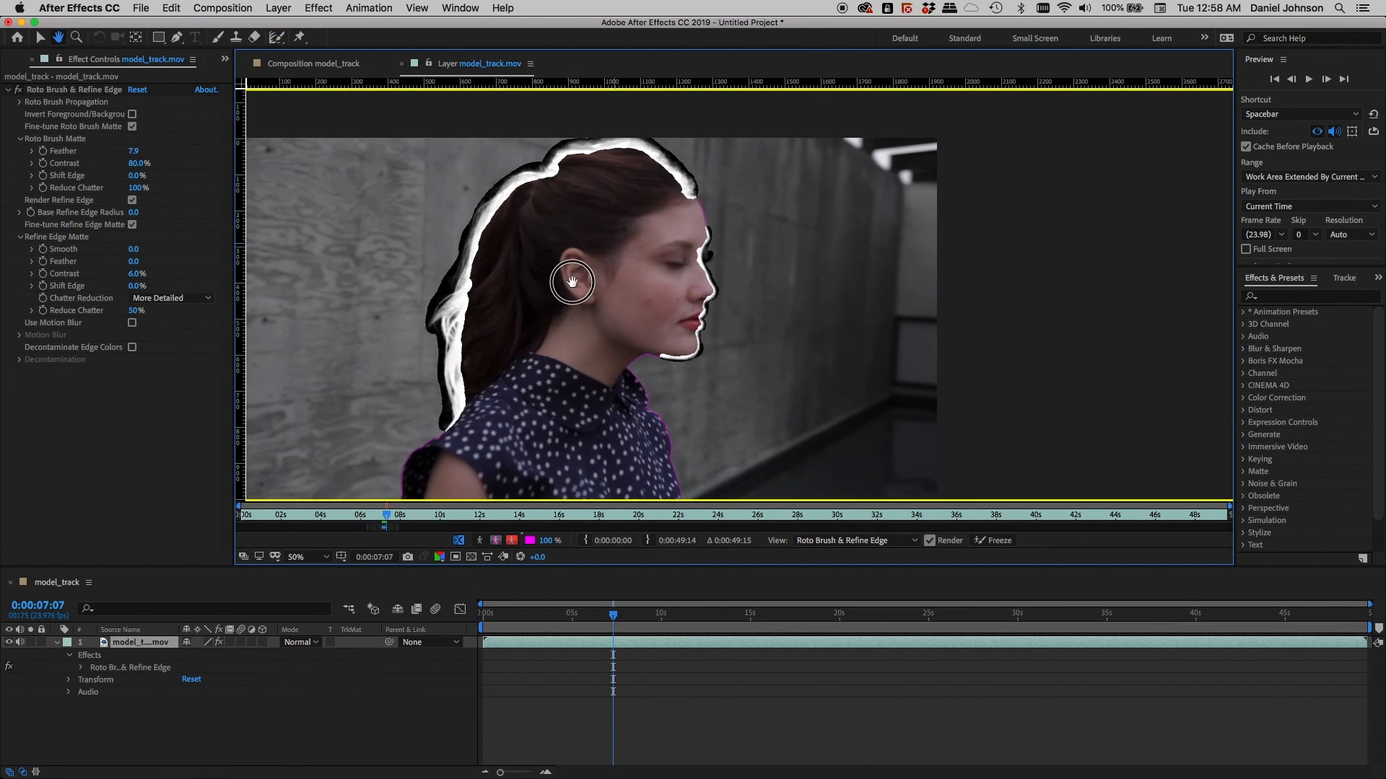